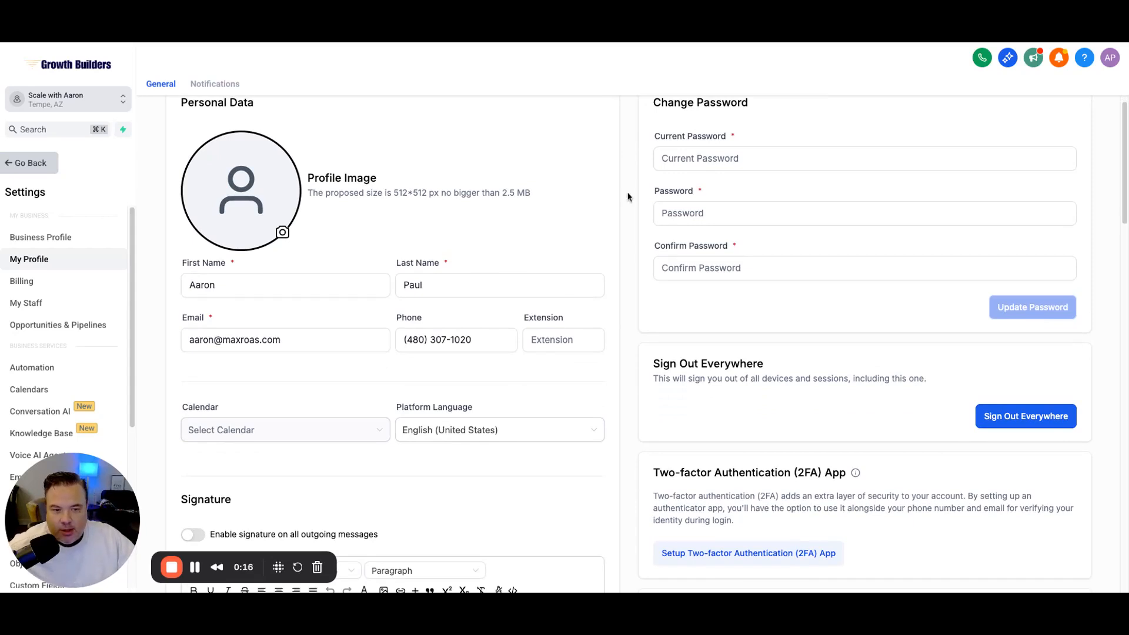
Step: Open the connectable calendars list: Google, Outlook, iCloud, Calendly, plus Google Meet and Zoom
{"action": "scroll", "coordinate": [626, 194], "scroll_direction": "down", "scroll_amount": 3}
{"action": "scroll", "coordinate": [643, 229], "scroll_direction": "down", "scroll_amount": 3}
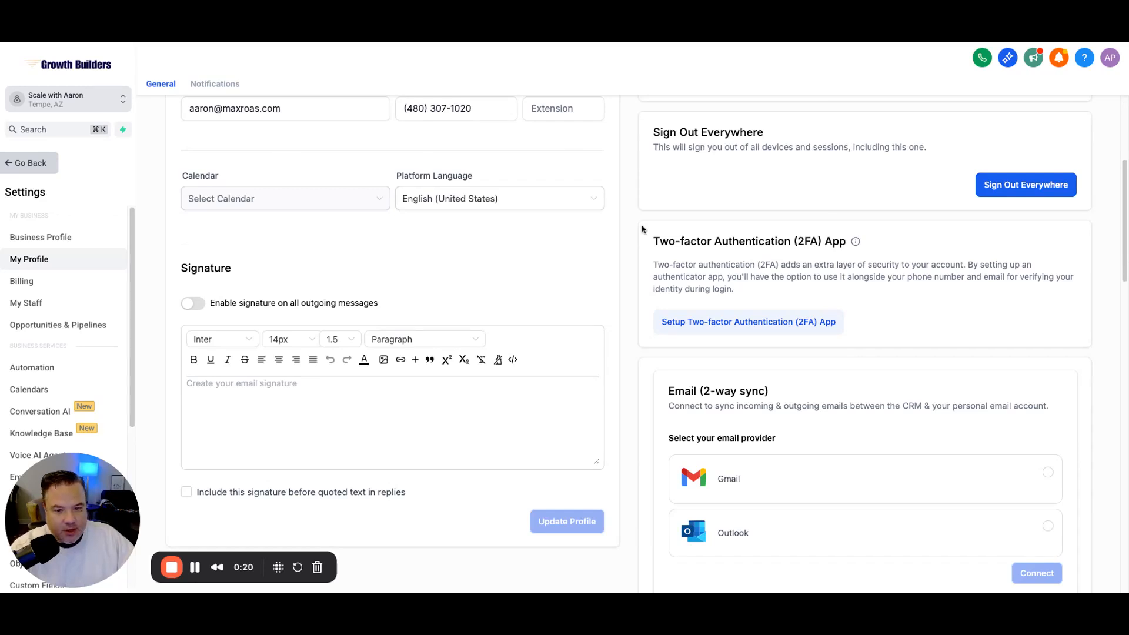
{"action": "scroll", "coordinate": [643, 229], "scroll_direction": "up", "scroll_amount": 5}
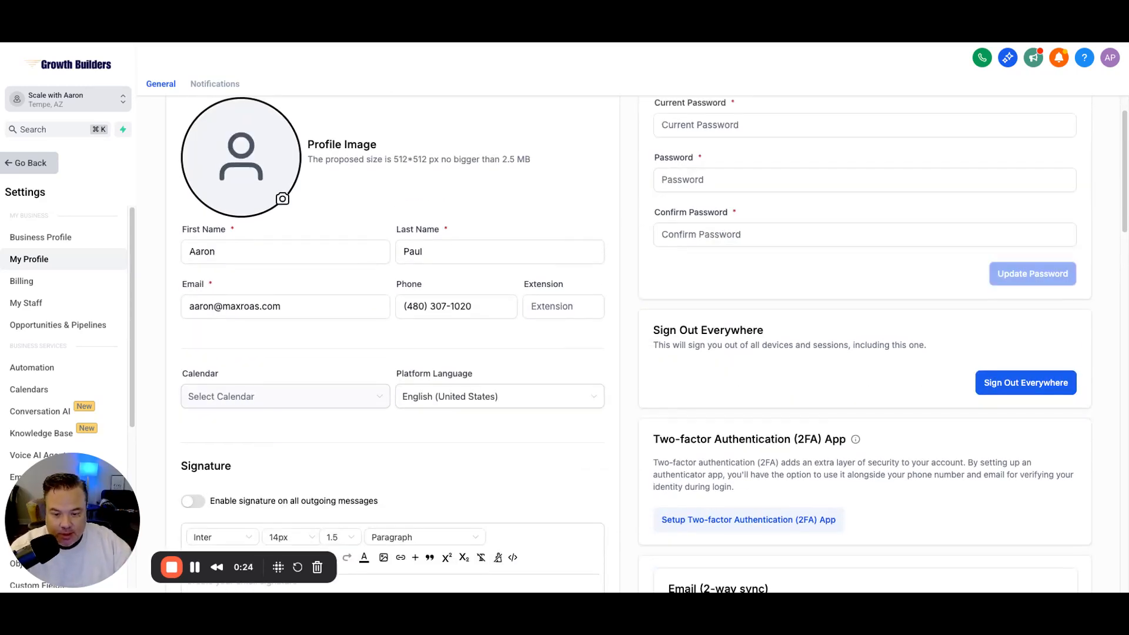
{"action": "scroll", "coordinate": [635, 344], "scroll_direction": "down", "scroll_amount": 2}
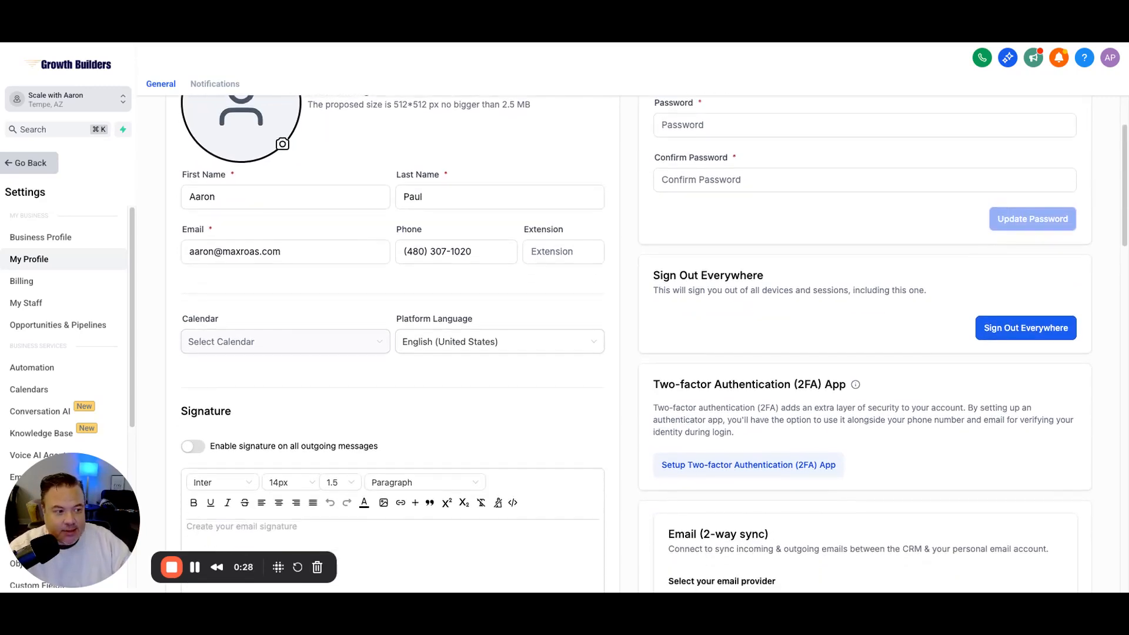
{"action": "scroll", "coordinate": [635, 343], "scroll_direction": "down", "scroll_amount": 2}
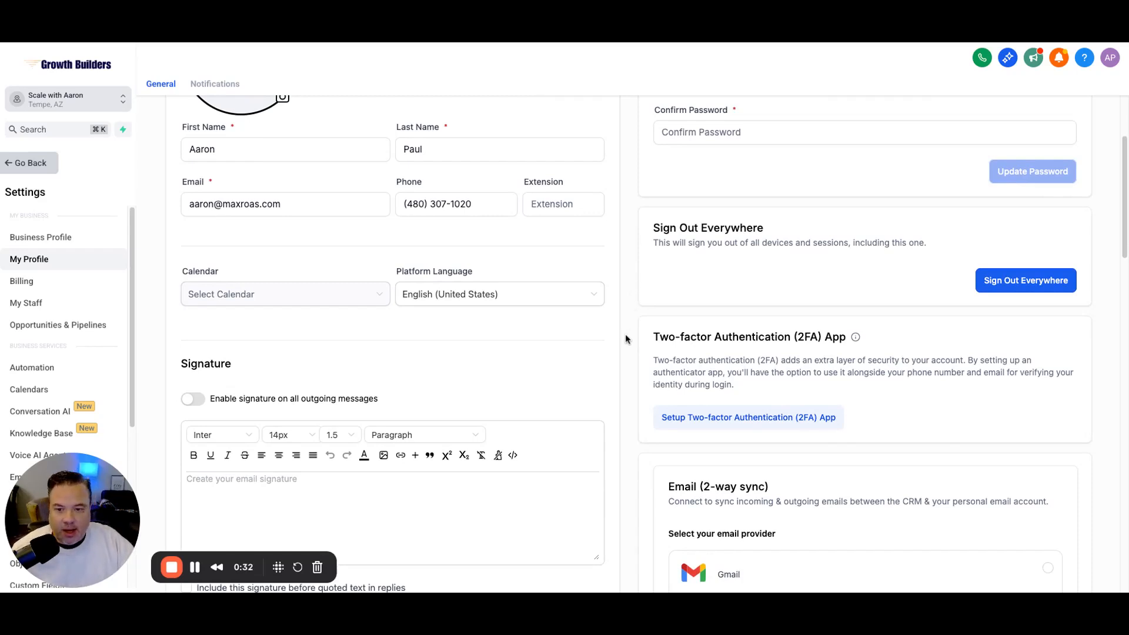
{"action": "scroll", "coordinate": [625, 338], "scroll_direction": "down", "scroll_amount": 5}
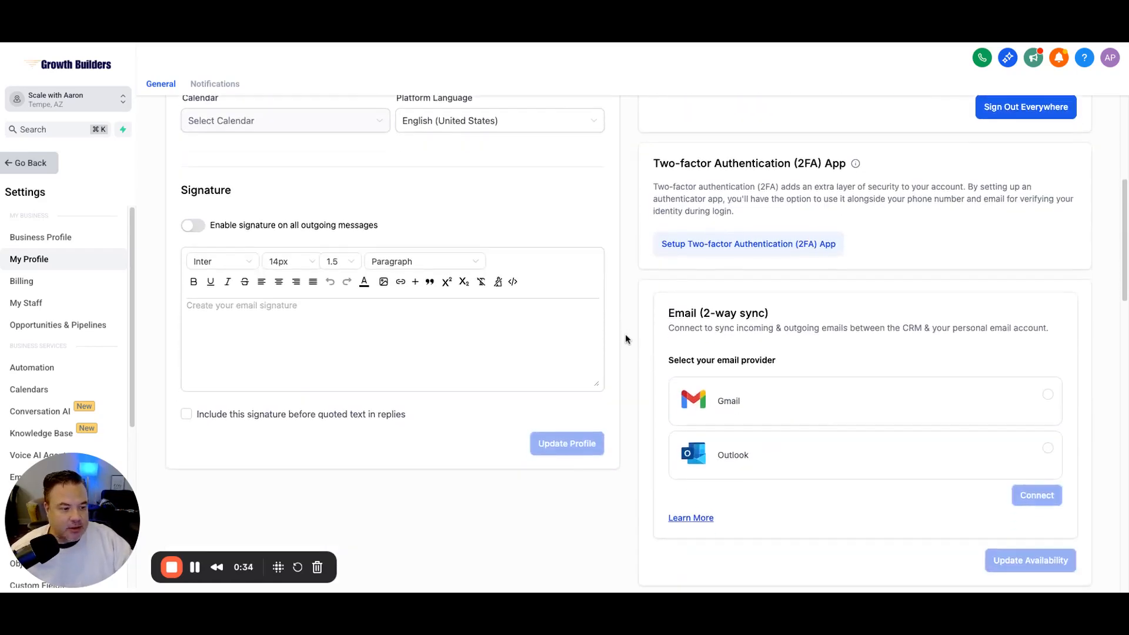
{"action": "scroll", "coordinate": [625, 338], "scroll_direction": "down", "scroll_amount": 3}
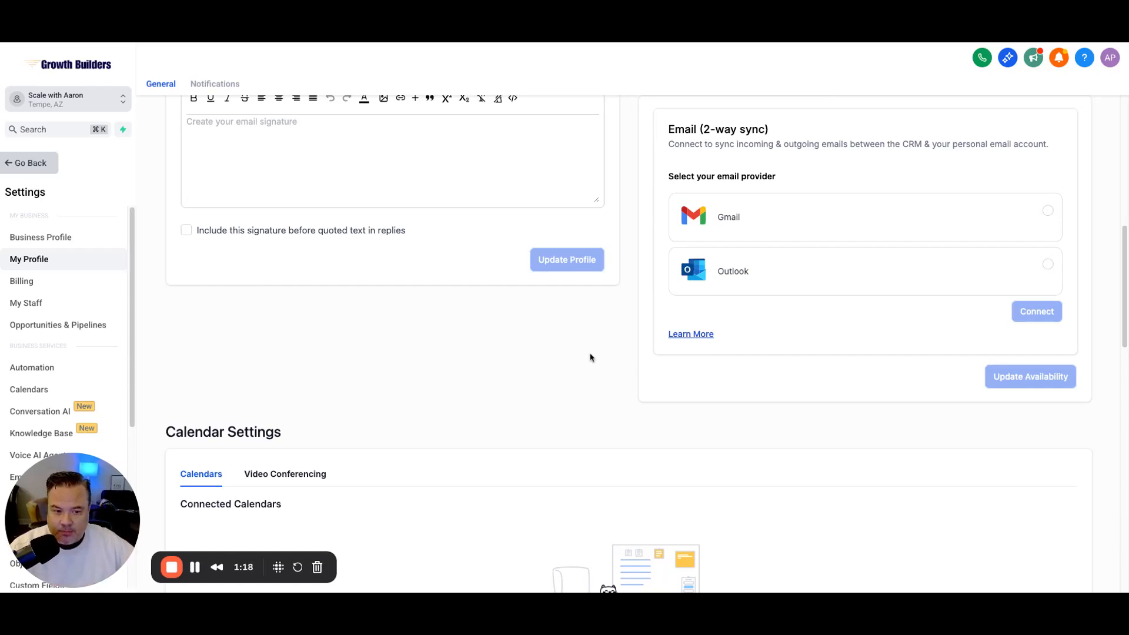
{"action": "scroll", "coordinate": [629, 371], "scroll_direction": "up", "scroll_amount": 3}
{"action": "scroll", "coordinate": [630, 372], "scroll_direction": "up", "scroll_amount": 4}
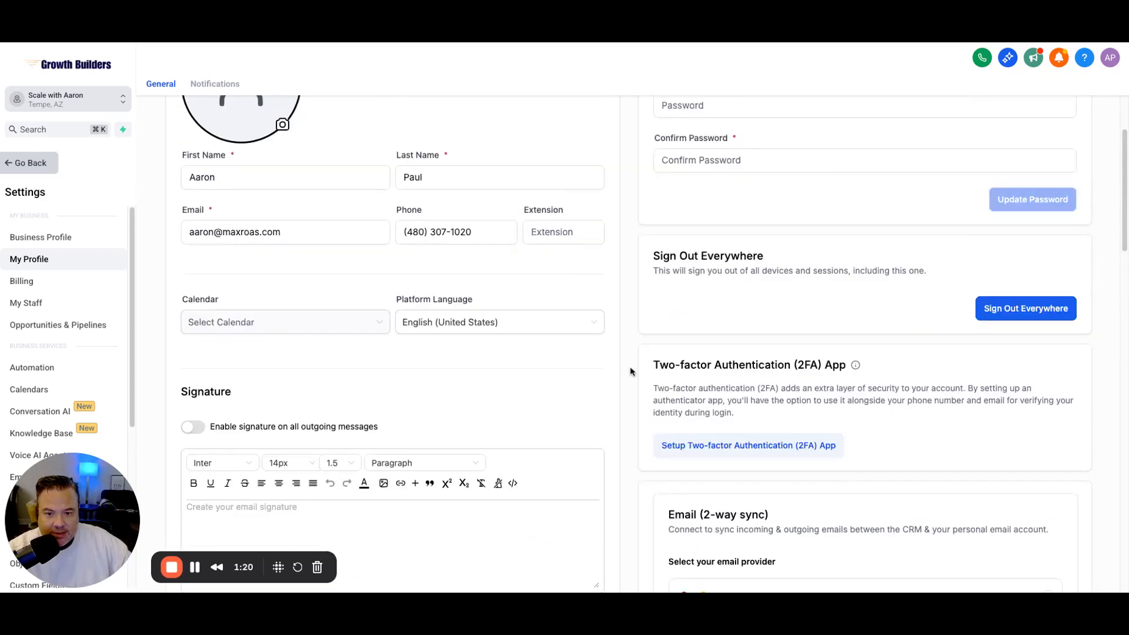
{"action": "scroll", "coordinate": [629, 370], "scroll_direction": "up", "scroll_amount": 1}
{"action": "scroll", "coordinate": [628, 370], "scroll_direction": "up", "scroll_amount": 2}
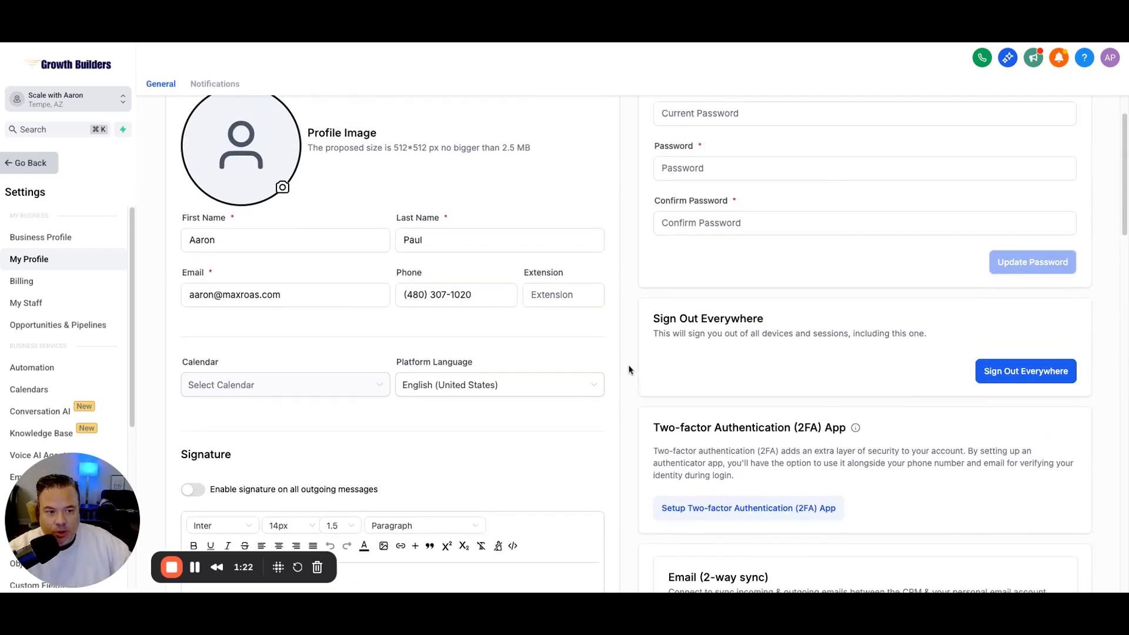
{"action": "scroll", "coordinate": [629, 370], "scroll_direction": "down", "scroll_amount": 3}
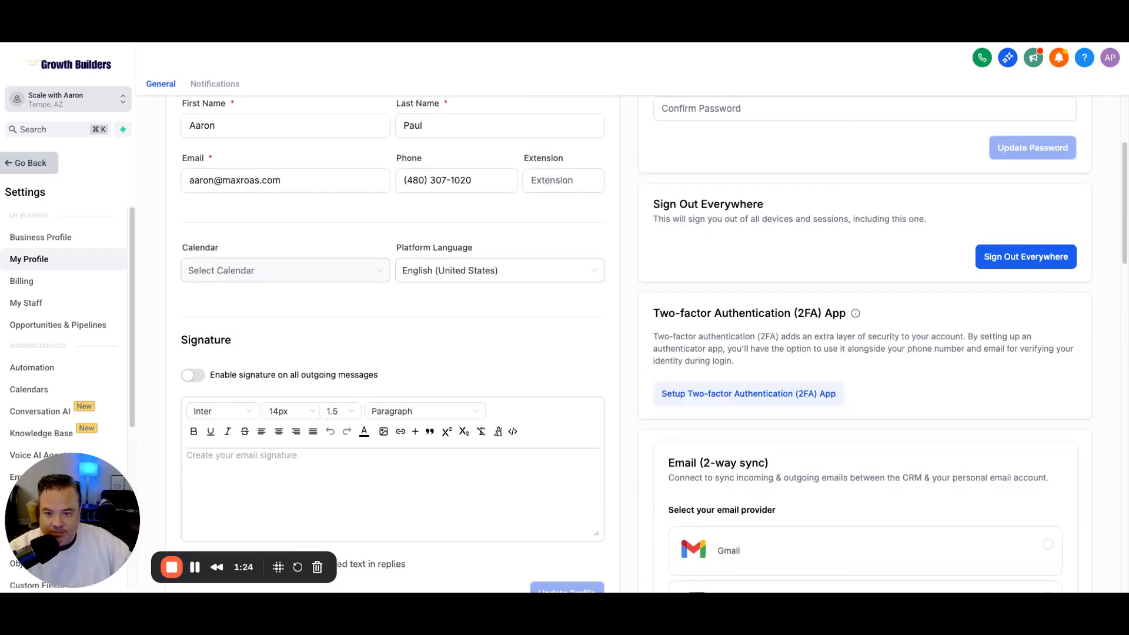
{"action": "scroll", "coordinate": [628, 370], "scroll_direction": "down", "scroll_amount": 2}
{"action": "scroll", "coordinate": [628, 370], "scroll_direction": "down", "scroll_amount": 1}
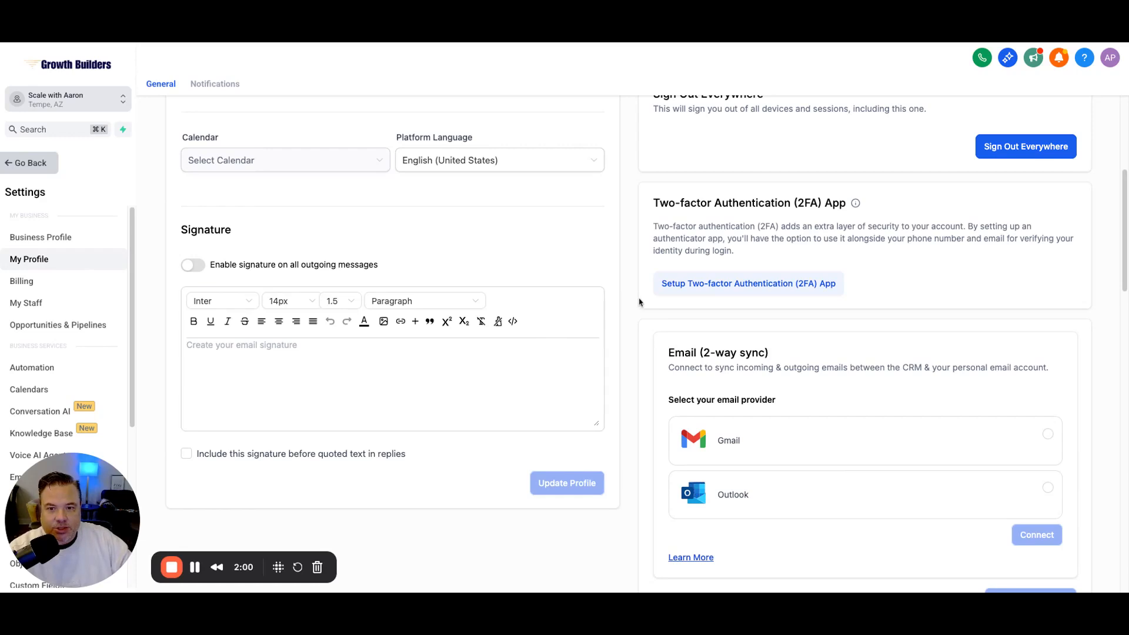
{"action": "scroll", "coordinate": [639, 300], "scroll_direction": "up", "scroll_amount": 2}
{"action": "scroll", "coordinate": [639, 299], "scroll_direction": "up", "scroll_amount": 3}
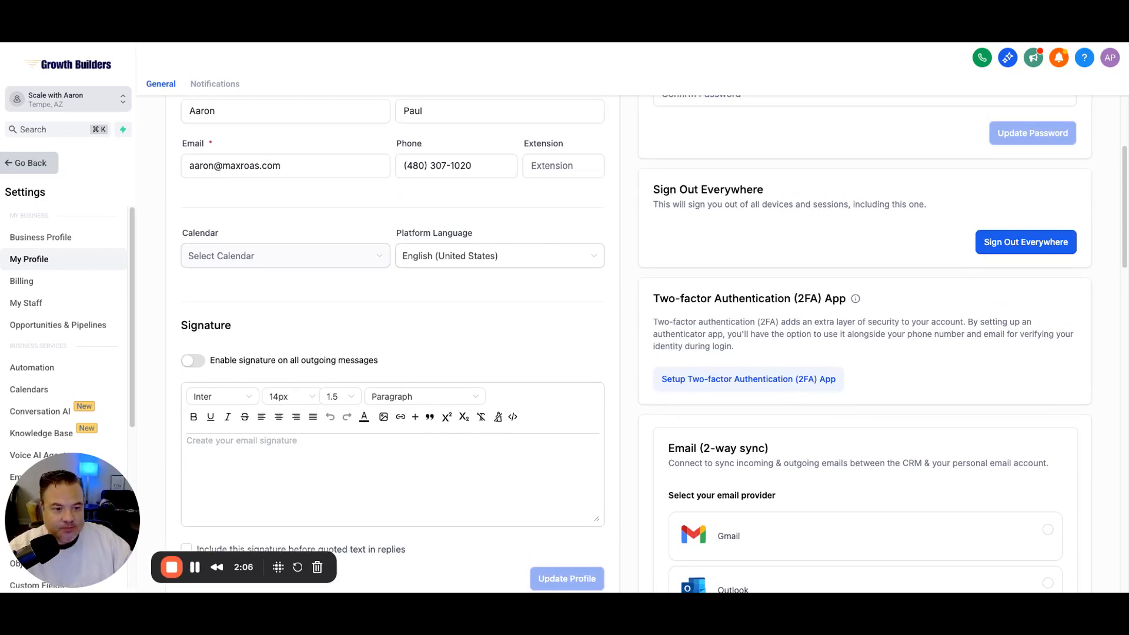
{"action": "scroll", "coordinate": [635, 344], "scroll_direction": "down", "scroll_amount": 3}
{"action": "scroll", "coordinate": [635, 344], "scroll_direction": "down", "scroll_amount": 10}
{"action": "scroll", "coordinate": [636, 344], "scroll_direction": "down", "scroll_amount": 10}
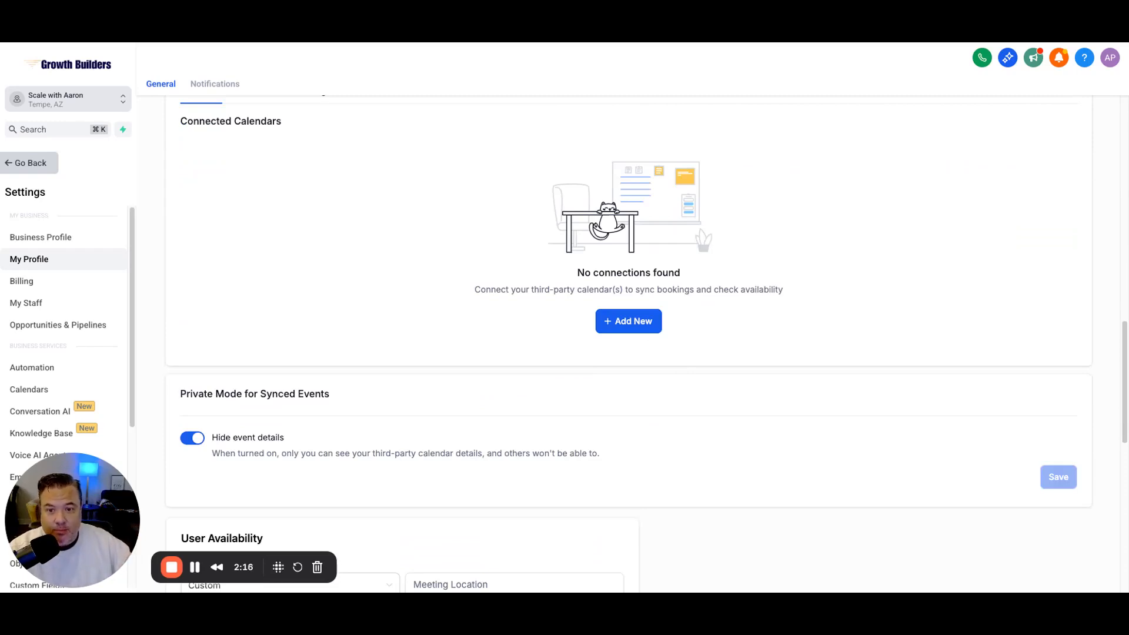
{"action": "scroll", "coordinate": [478, 194], "scroll_direction": "up", "scroll_amount": 2}
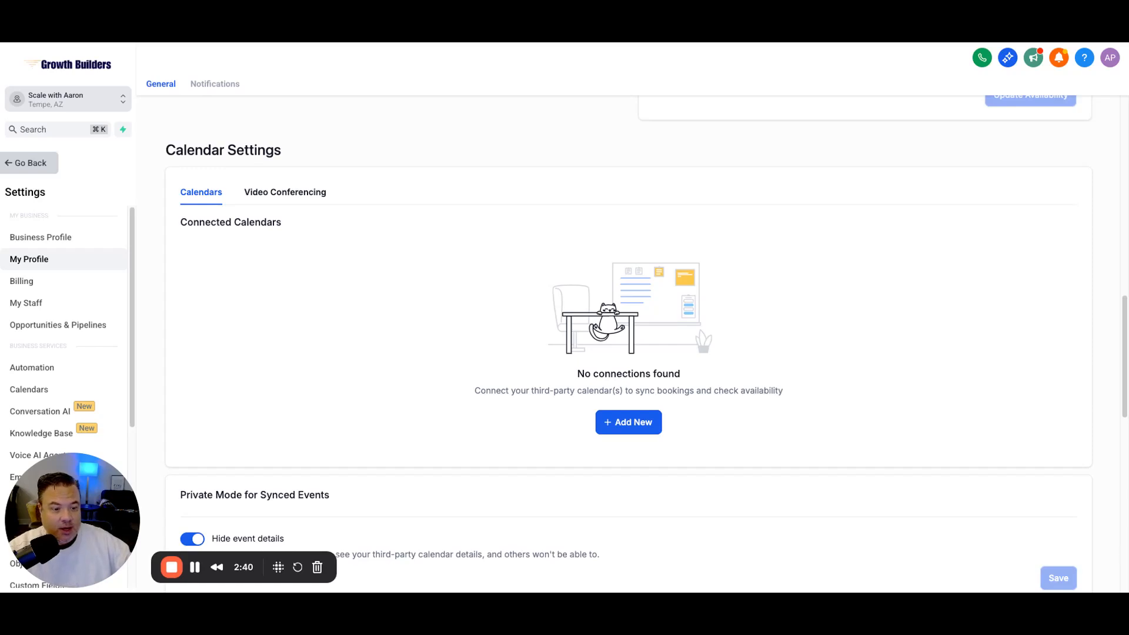
{"action": "left_click", "coordinate": [626, 428]}
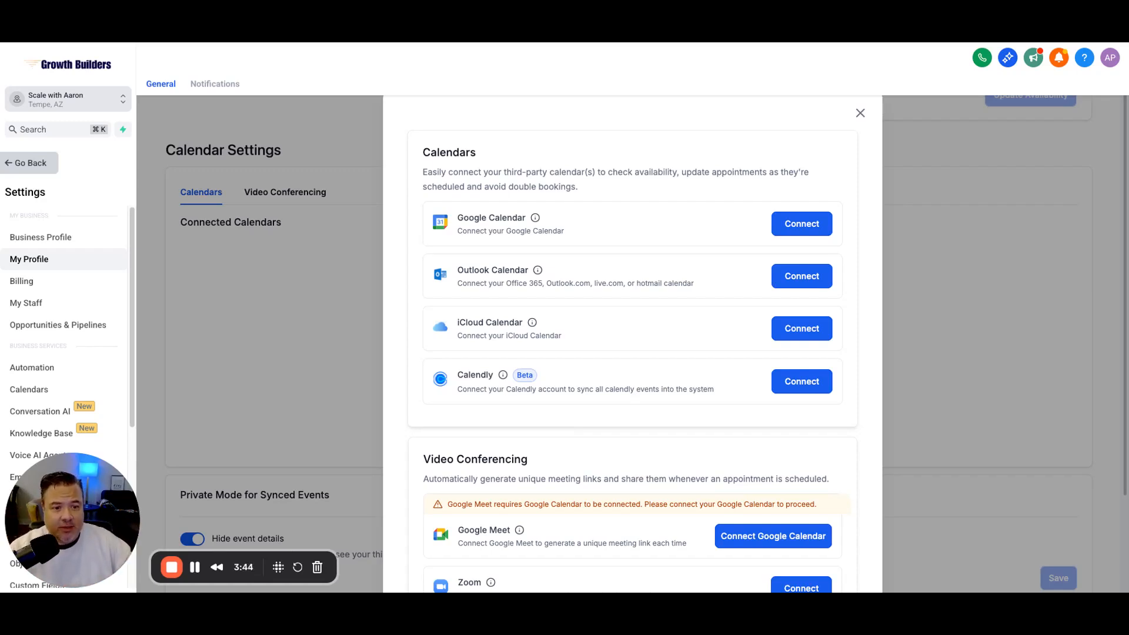
Step: Connect Google Calendar as both the linked booking calendar and the conflict-check calendar
{"action": "left_click", "coordinate": [807, 229]}
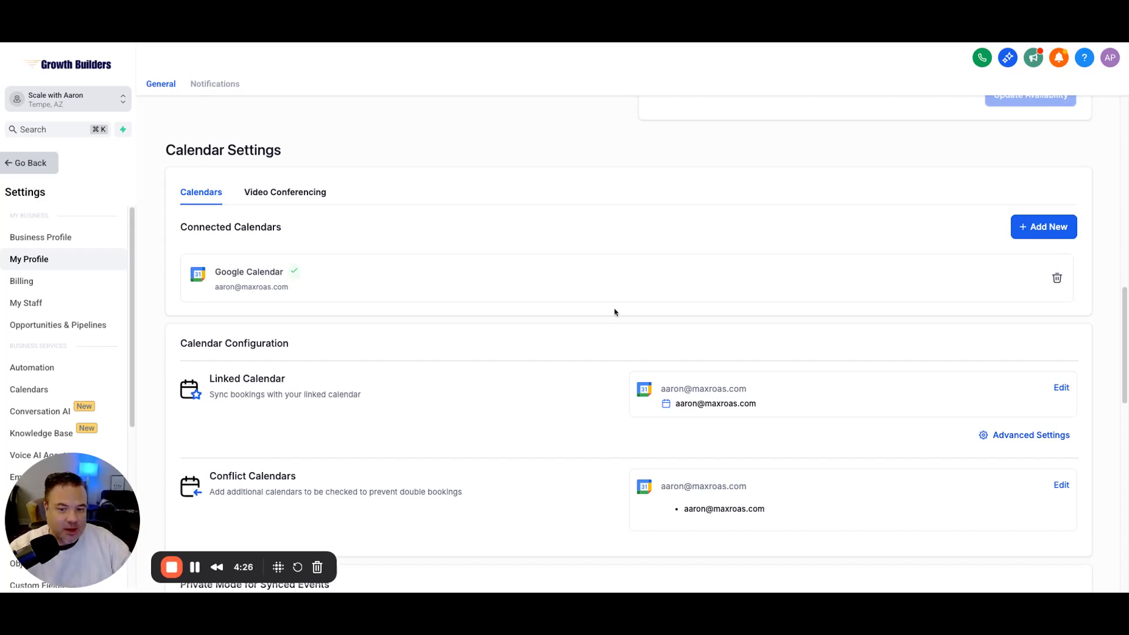
{"action": "scroll", "coordinate": [617, 339], "scroll_direction": "down", "scroll_amount": 1}
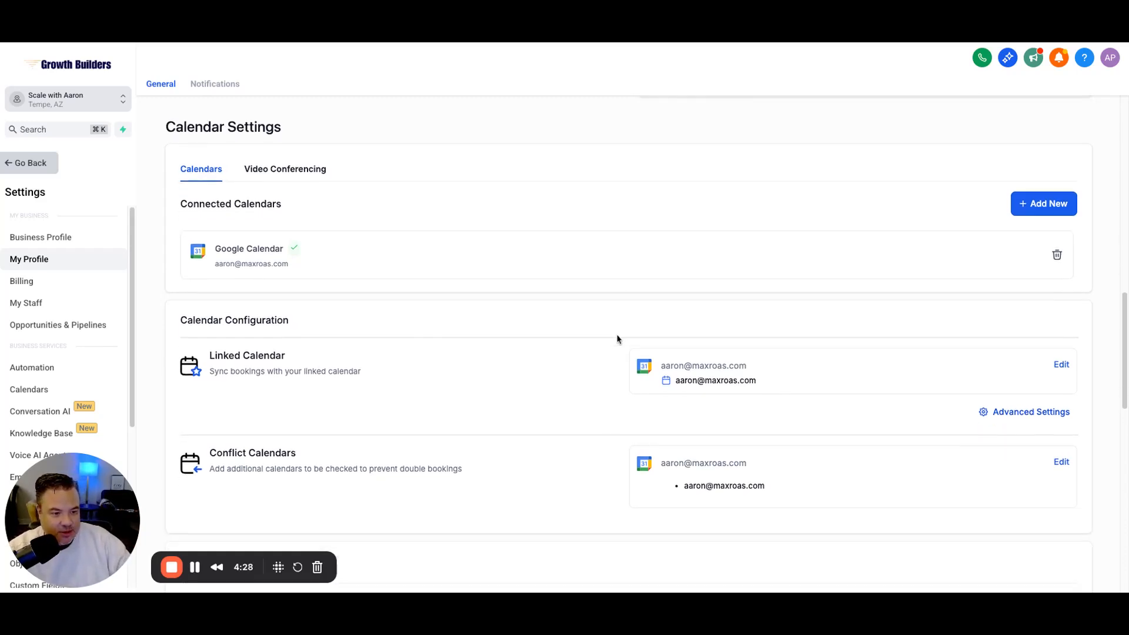
{"action": "scroll", "coordinate": [617, 340], "scroll_direction": "down", "scroll_amount": 2}
{"action": "scroll", "coordinate": [617, 340], "scroll_direction": "down", "scroll_amount": 3}
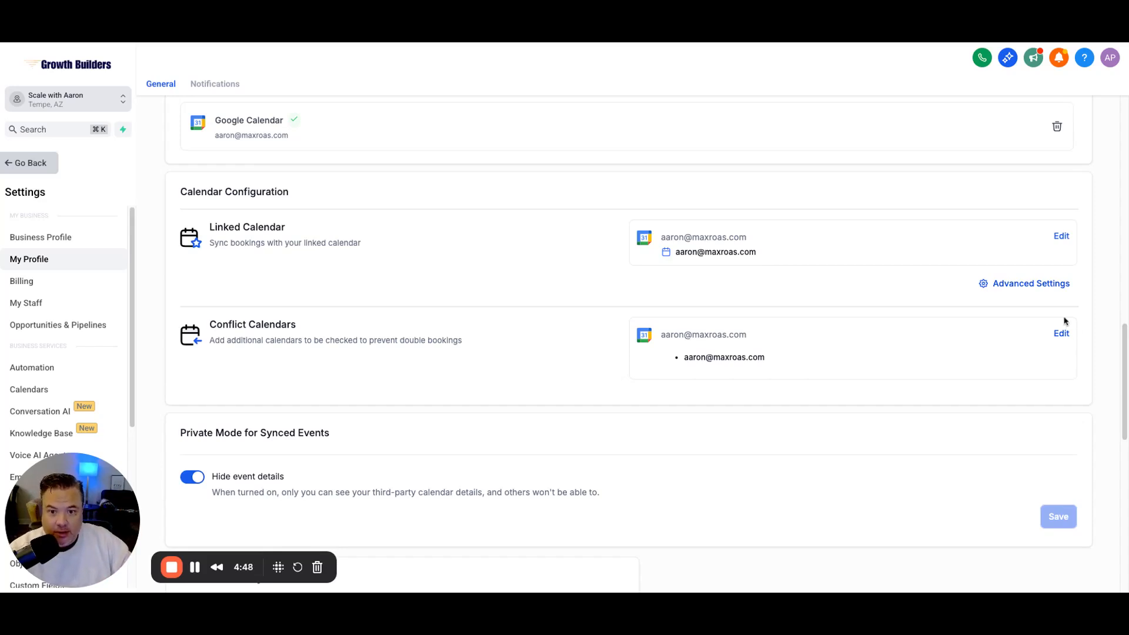
{"action": "scroll", "coordinate": [529, 340], "scroll_direction": "up", "scroll_amount": 1}
{"action": "scroll", "coordinate": [540, 337], "scroll_direction": "up", "scroll_amount": 2}
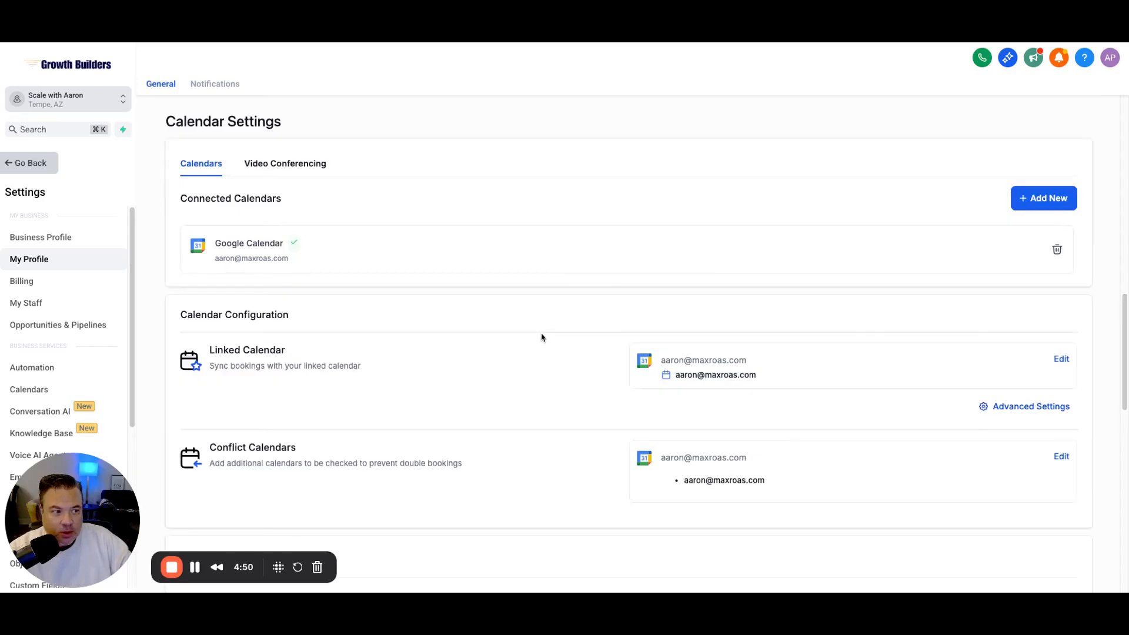
{"action": "scroll", "coordinate": [542, 337], "scroll_direction": "down", "scroll_amount": 4}
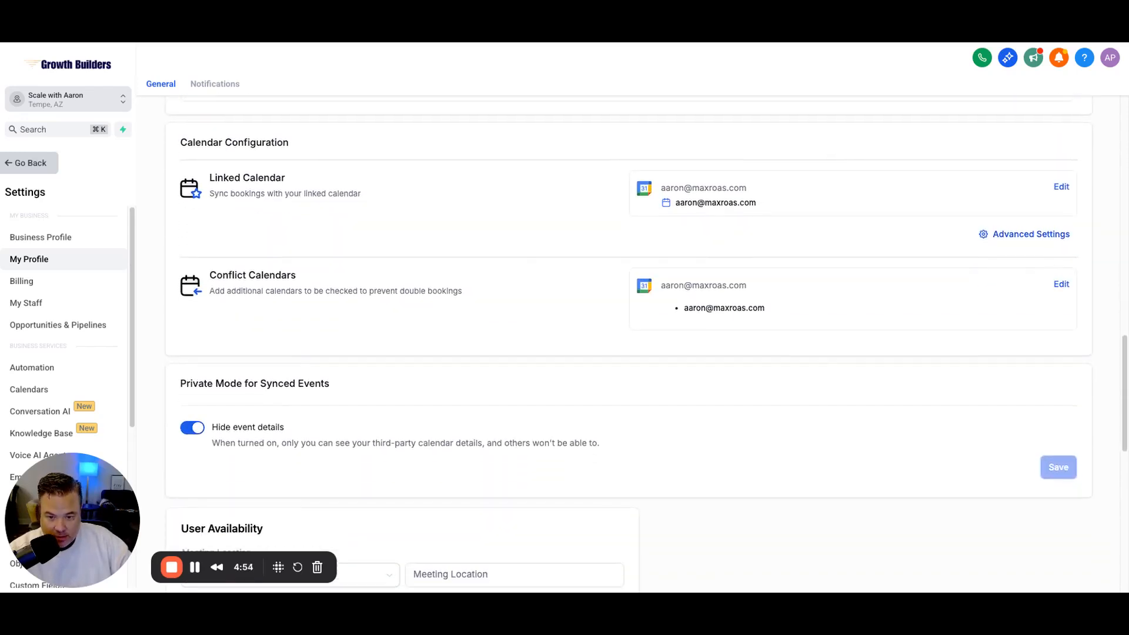
{"action": "scroll", "coordinate": [592, 358], "scroll_direction": "down", "scroll_amount": 2}
{"action": "scroll", "coordinate": [683, 378], "scroll_direction": "up", "scroll_amount": 6}
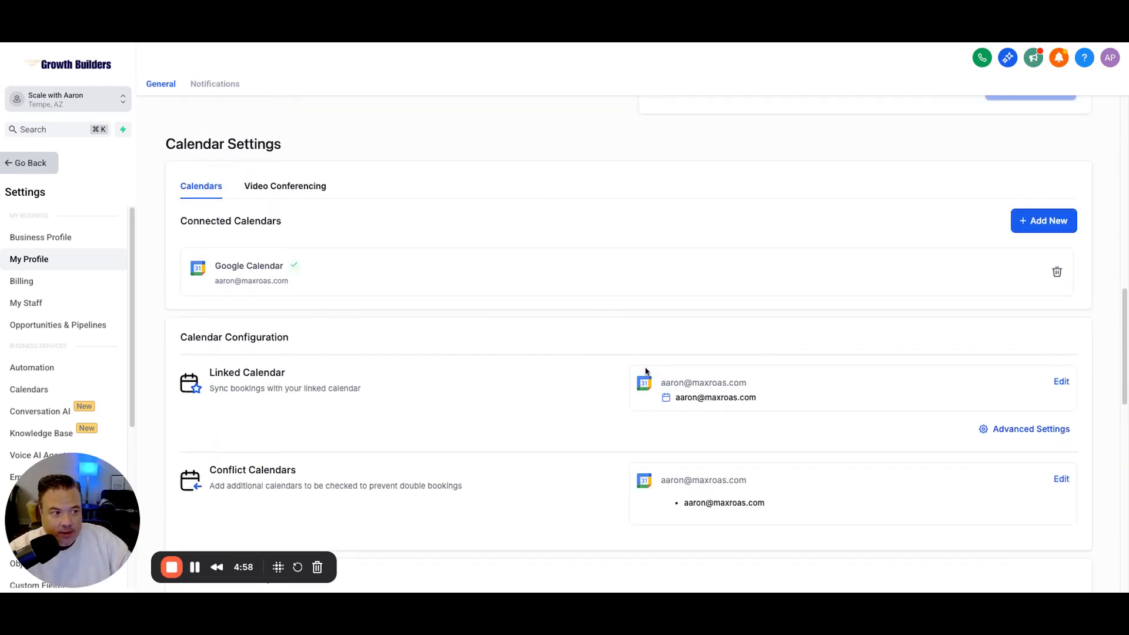
Step: Show connected video conferencing and open the integrations list offering Zoom and Microsoft Teams
{"action": "left_click", "coordinate": [266, 187]}
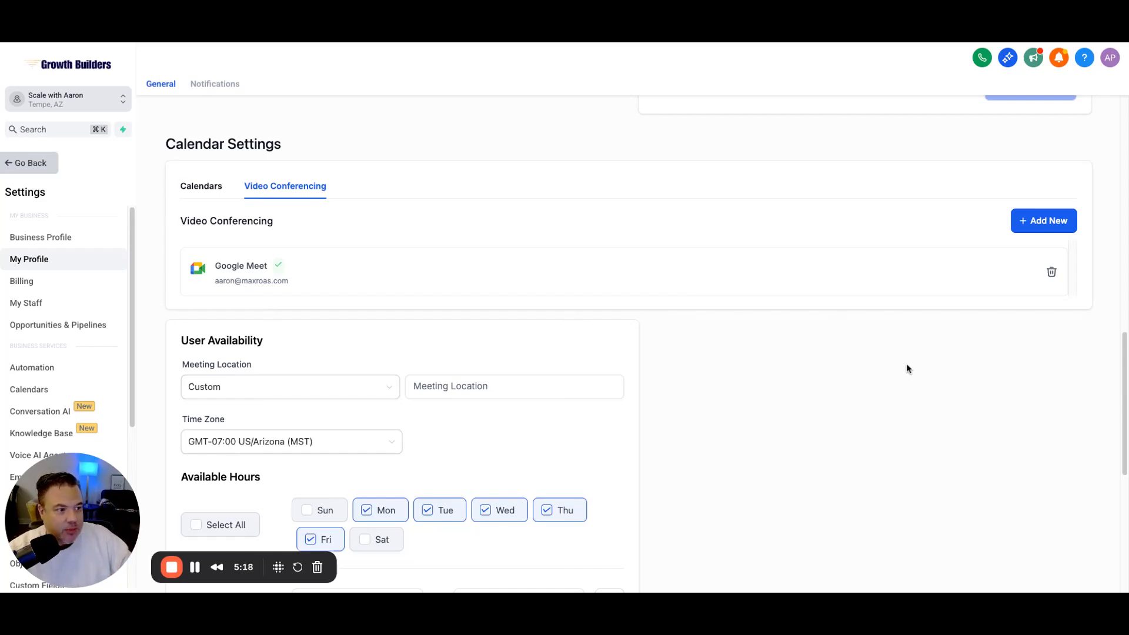
{"action": "left_click", "coordinate": [1028, 222]}
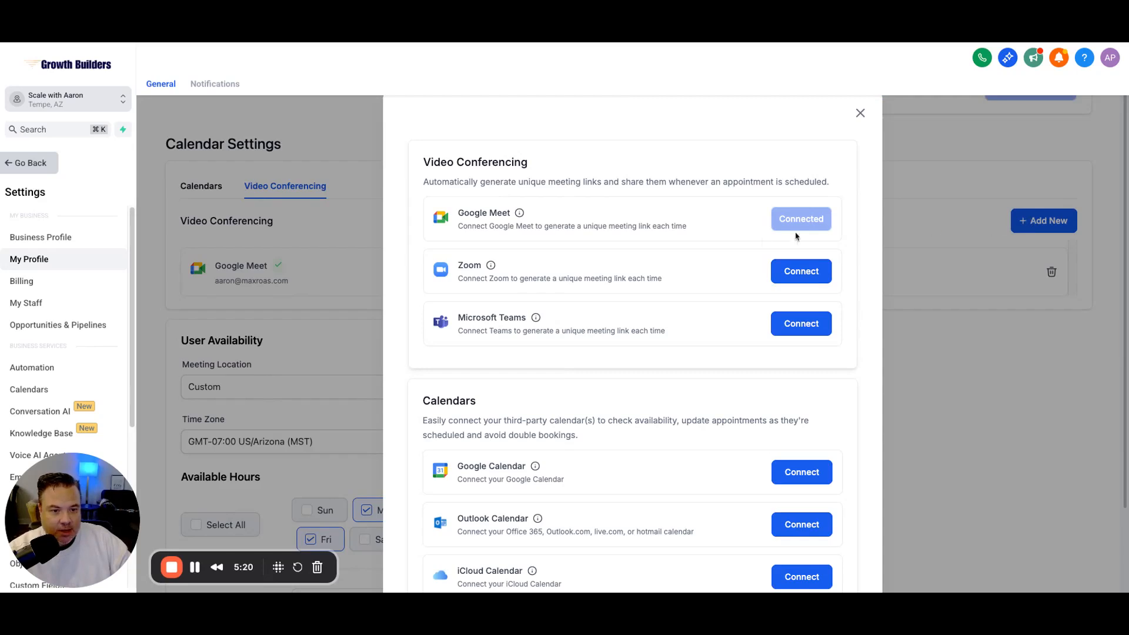
{"action": "left_click", "coordinate": [801, 271]}
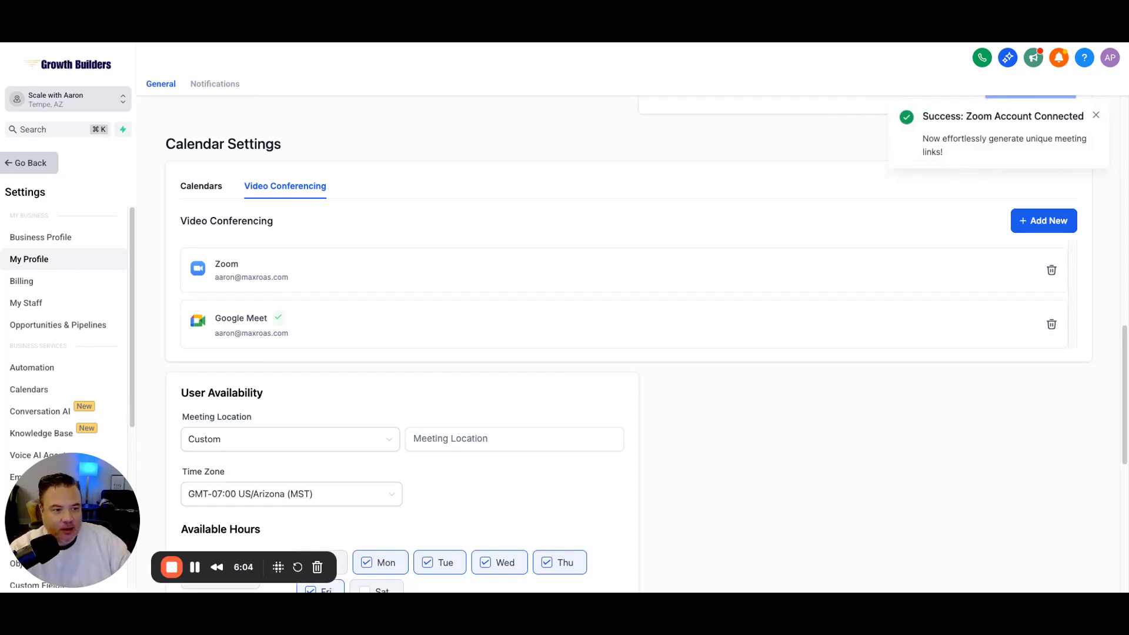
{"action": "scroll", "coordinate": [629, 344], "scroll_direction": "down", "scroll_amount": 1}
{"action": "scroll", "coordinate": [629, 344], "scroll_direction": "down", "scroll_amount": 1}
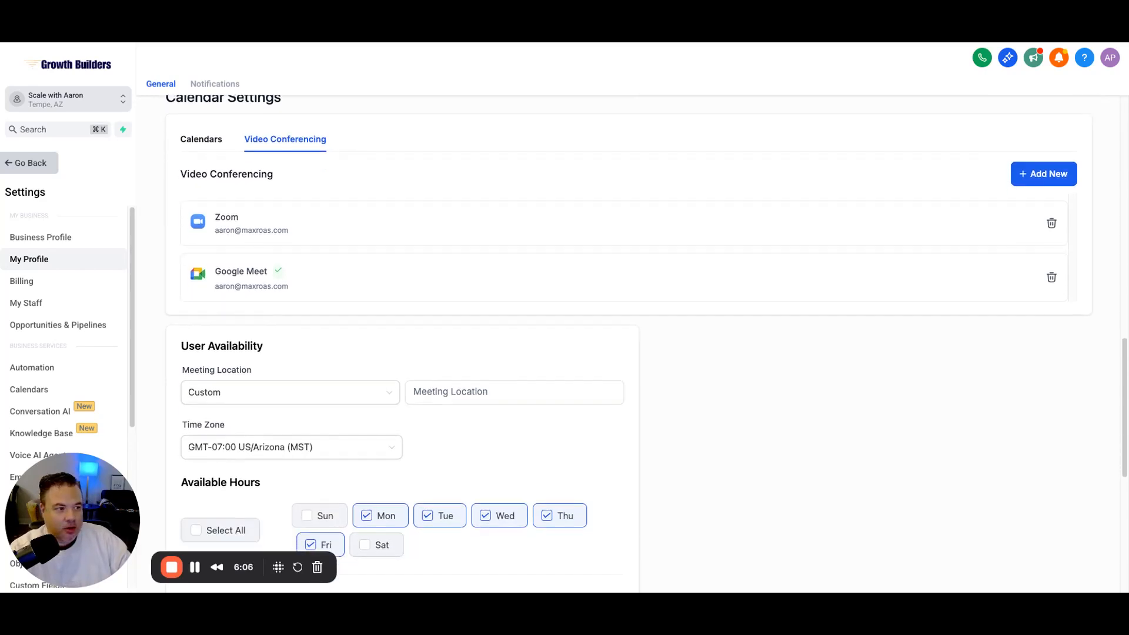
{"action": "scroll", "coordinate": [630, 344], "scroll_direction": "down", "scroll_amount": 1}
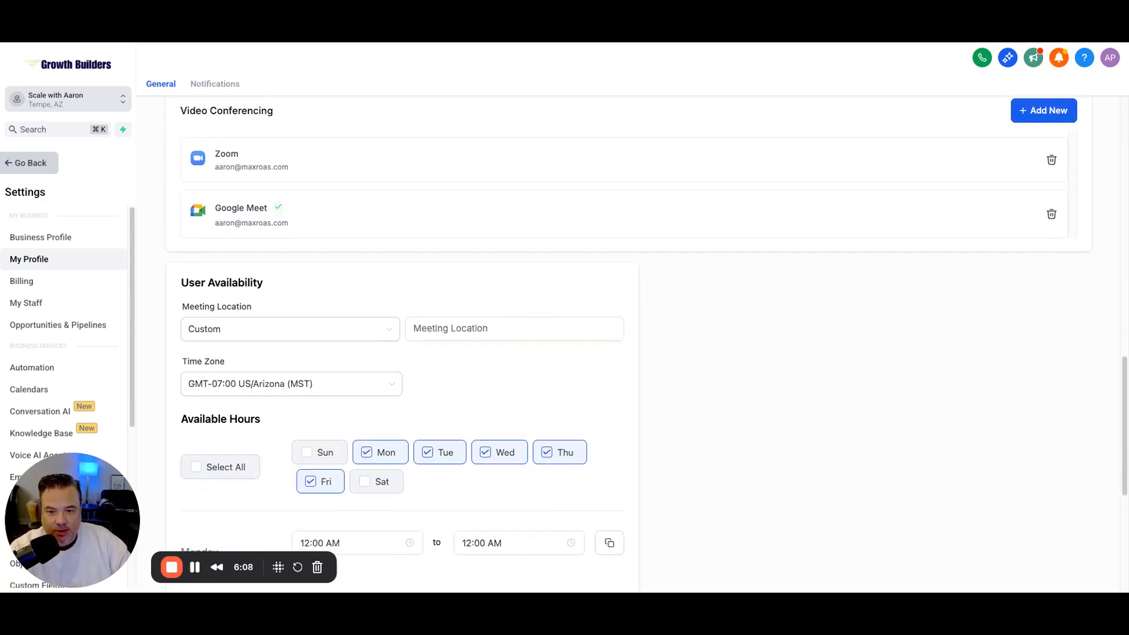
{"action": "scroll", "coordinate": [629, 344], "scroll_direction": "up", "scroll_amount": 7}
{"action": "scroll", "coordinate": [629, 344], "scroll_direction": "down", "scroll_amount": 2}
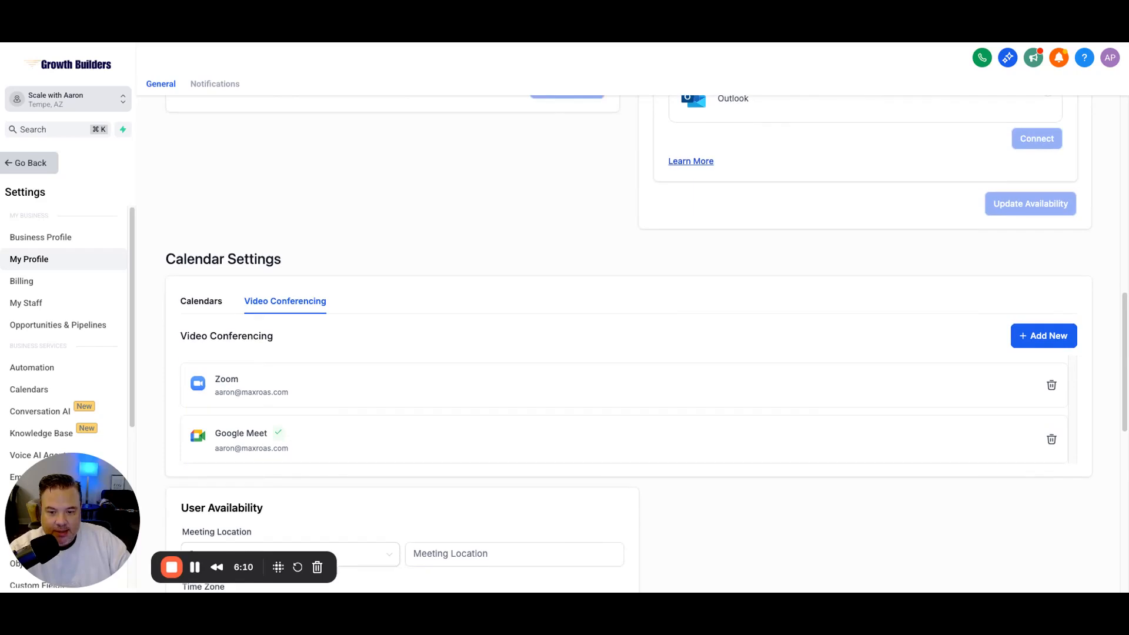
{"action": "scroll", "coordinate": [630, 344], "scroll_direction": "down", "scroll_amount": 2}
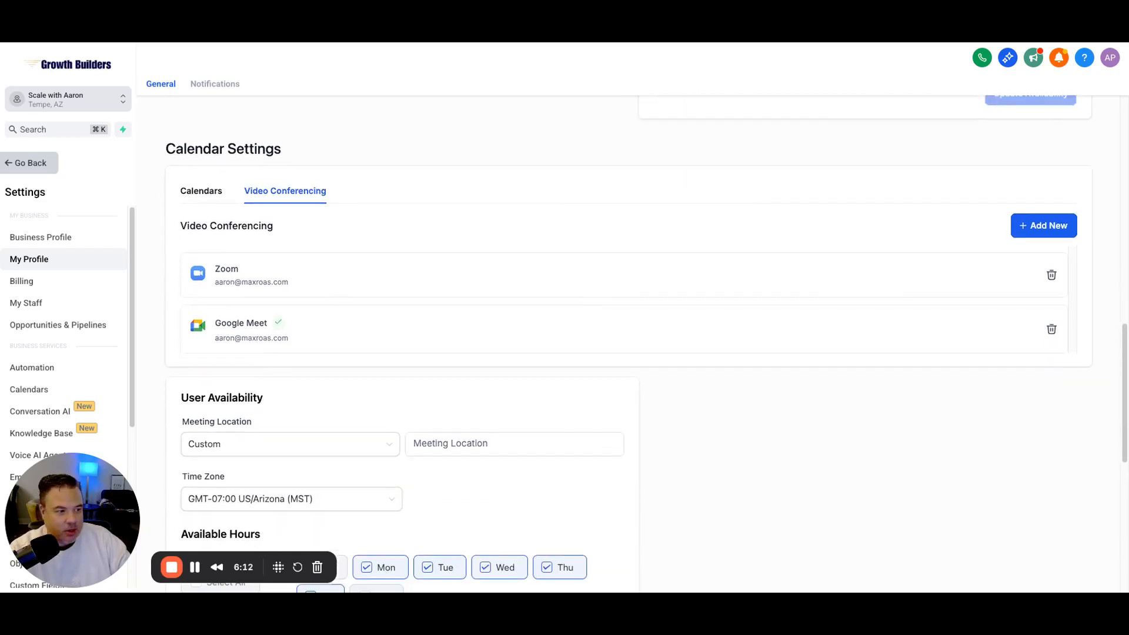
{"action": "scroll", "coordinate": [629, 343], "scroll_direction": "down", "scroll_amount": 1}
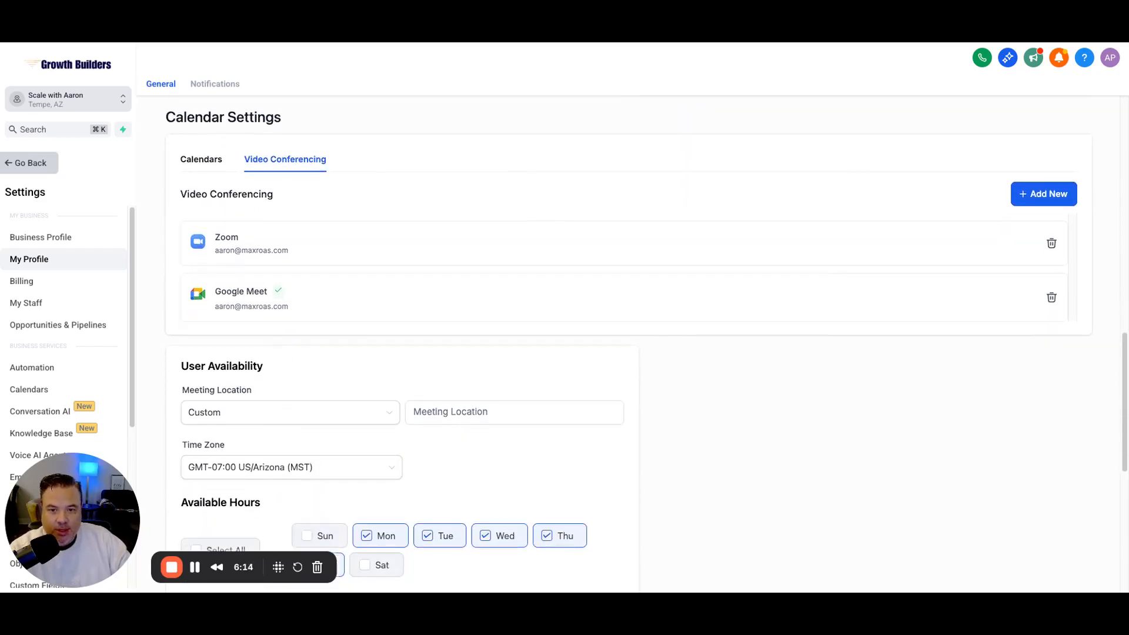
{"action": "left_click", "coordinate": [201, 160]}
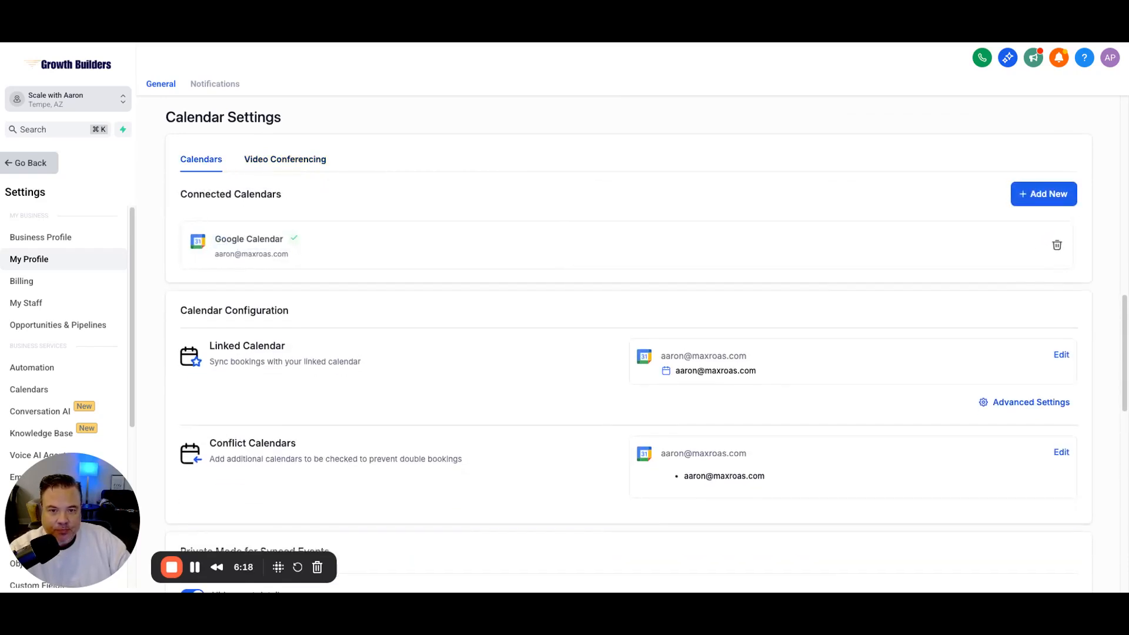
{"action": "left_click", "coordinate": [285, 160]}
{"action": "scroll", "coordinate": [628, 341], "scroll_direction": "down", "scroll_amount": 1}
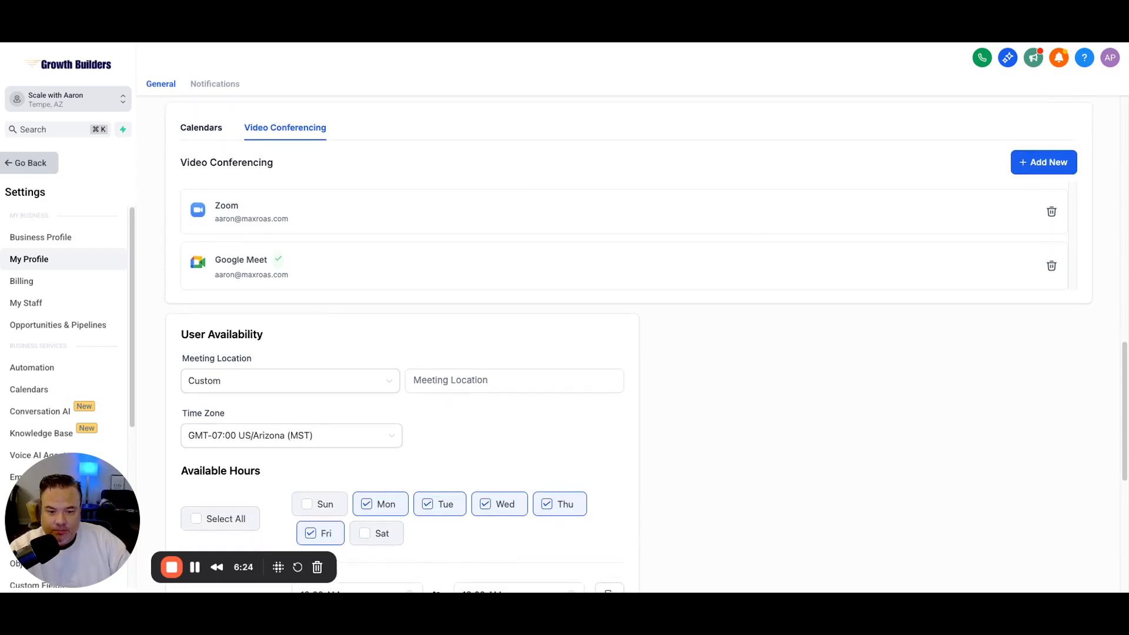
{"action": "scroll", "coordinate": [628, 353], "scroll_direction": "down", "scroll_amount": 2}
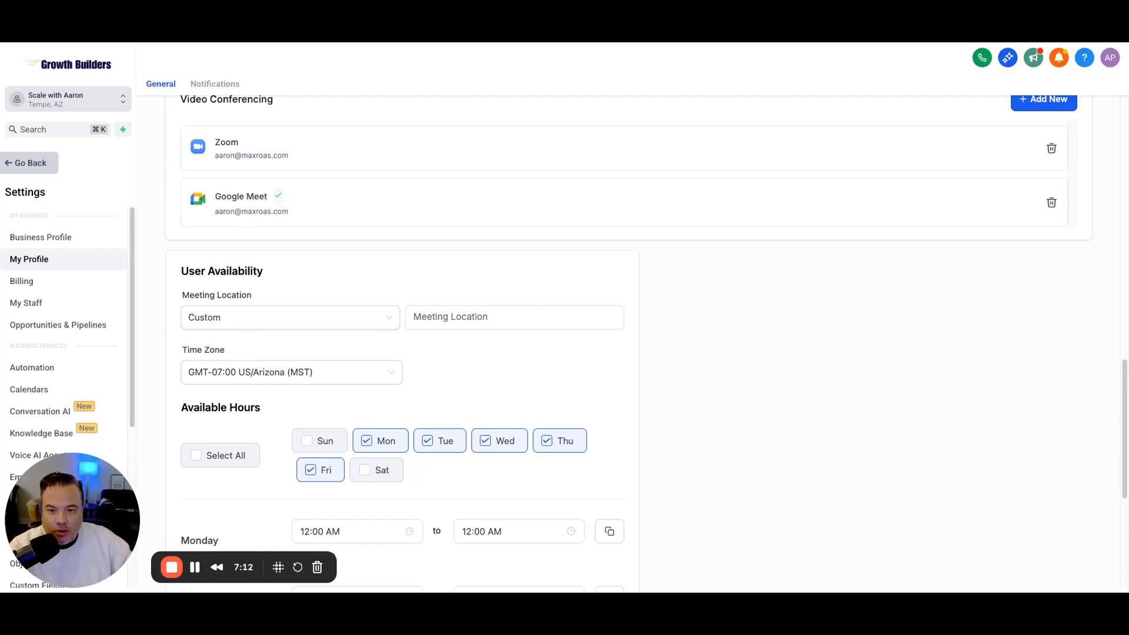
{"action": "scroll", "coordinate": [627, 344], "scroll_direction": "down", "scroll_amount": 2}
{"action": "left_click", "coordinate": [290, 195]}
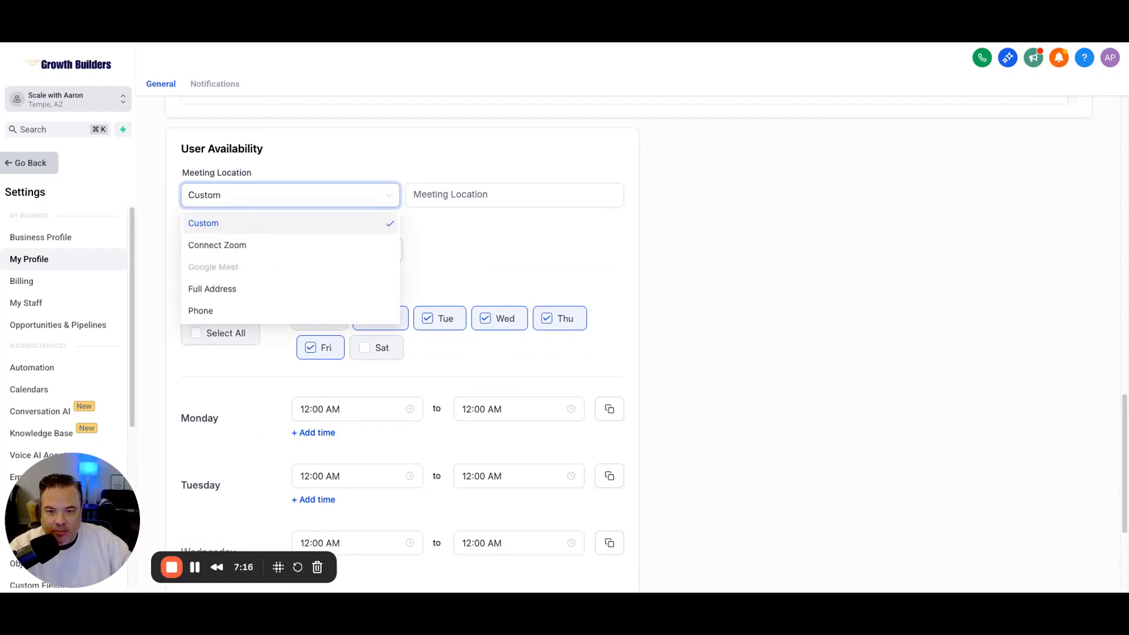
{"action": "left_click", "coordinate": [235, 244]}
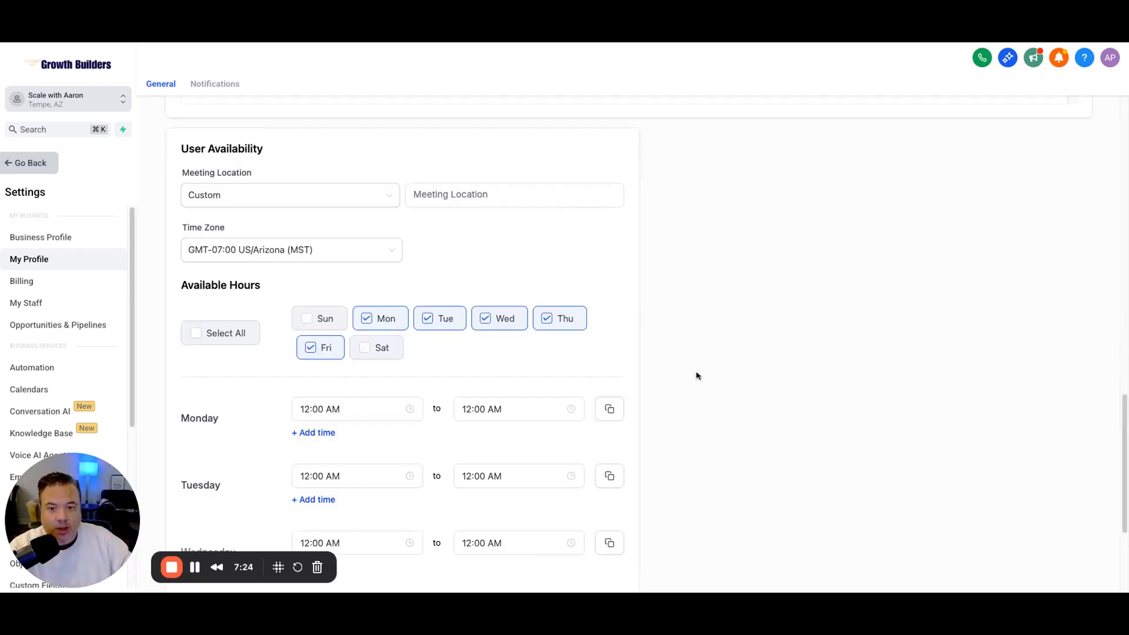
{"action": "scroll", "coordinate": [622, 306], "scroll_direction": "up", "scroll_amount": 1}
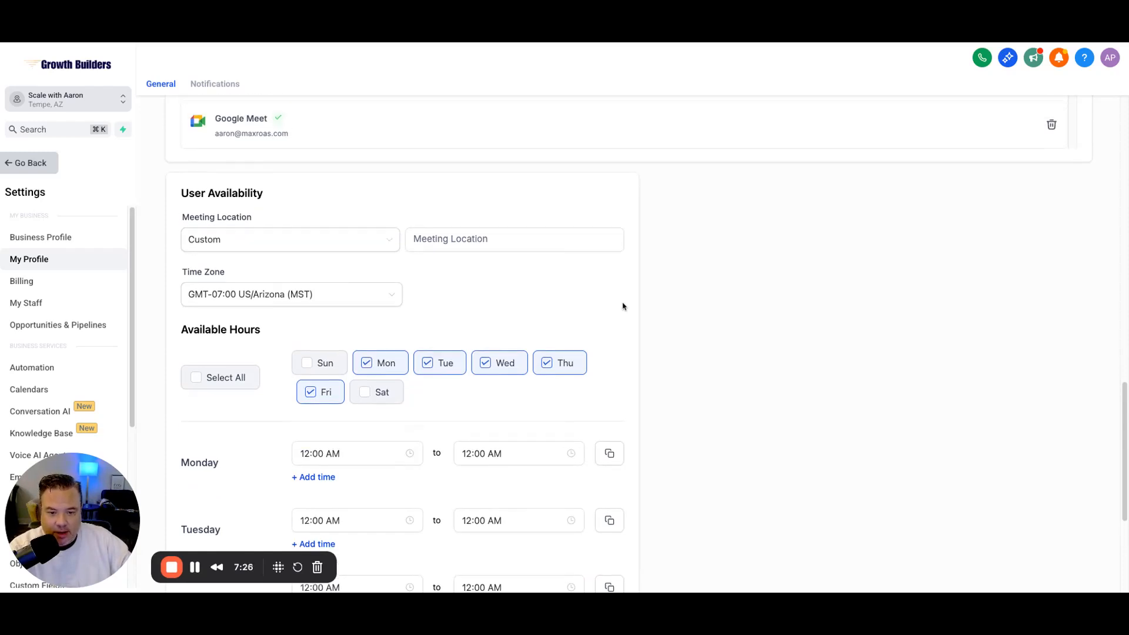
{"action": "scroll", "coordinate": [622, 306], "scroll_direction": "down", "scroll_amount": 1}
{"action": "left_click", "coordinate": [376, 208]}
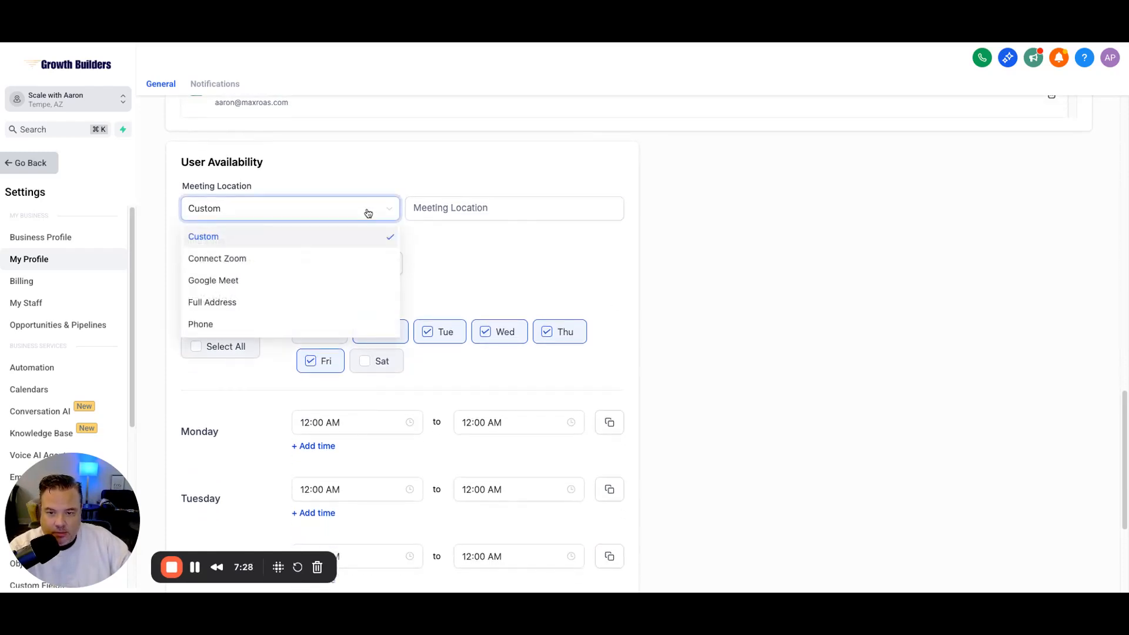
{"action": "left_click", "coordinate": [230, 259]}
{"action": "left_click", "coordinate": [637, 381]}
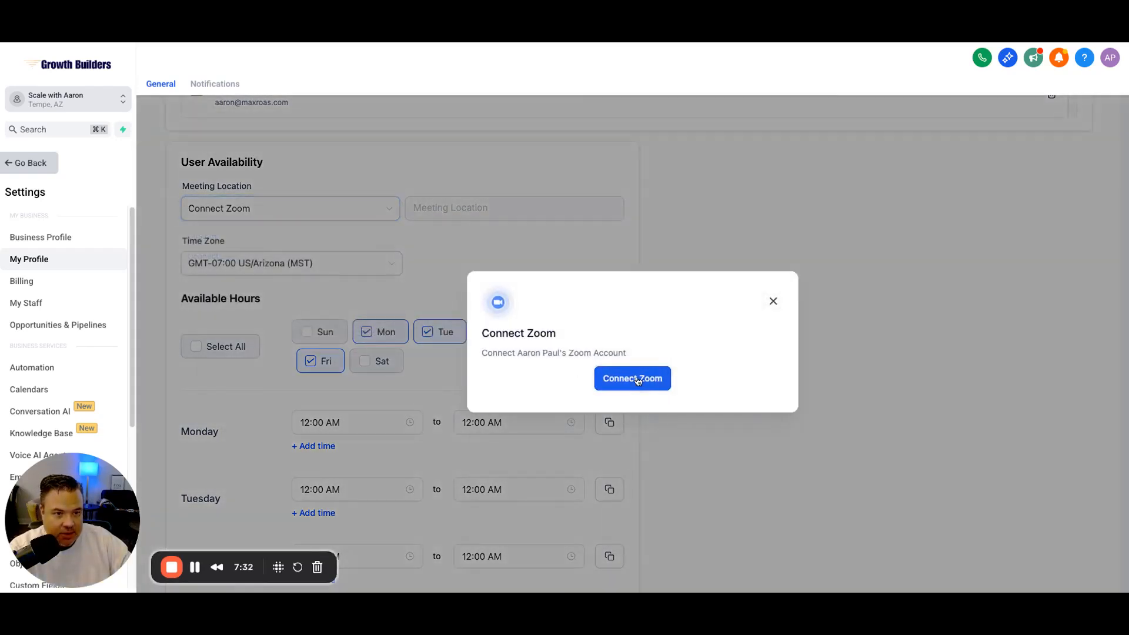
{"action": "left_click", "coordinate": [637, 379]}
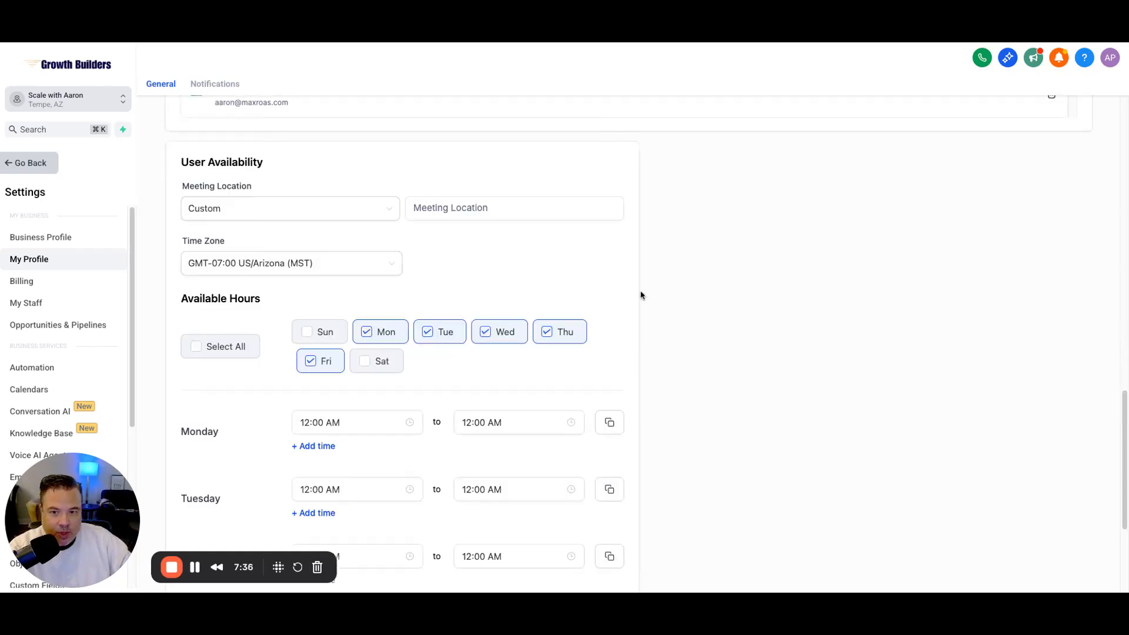
Step: Add an extra Monday time range, then remove it again
{"action": "scroll", "coordinate": [652, 287], "scroll_direction": "down", "scroll_amount": 3}
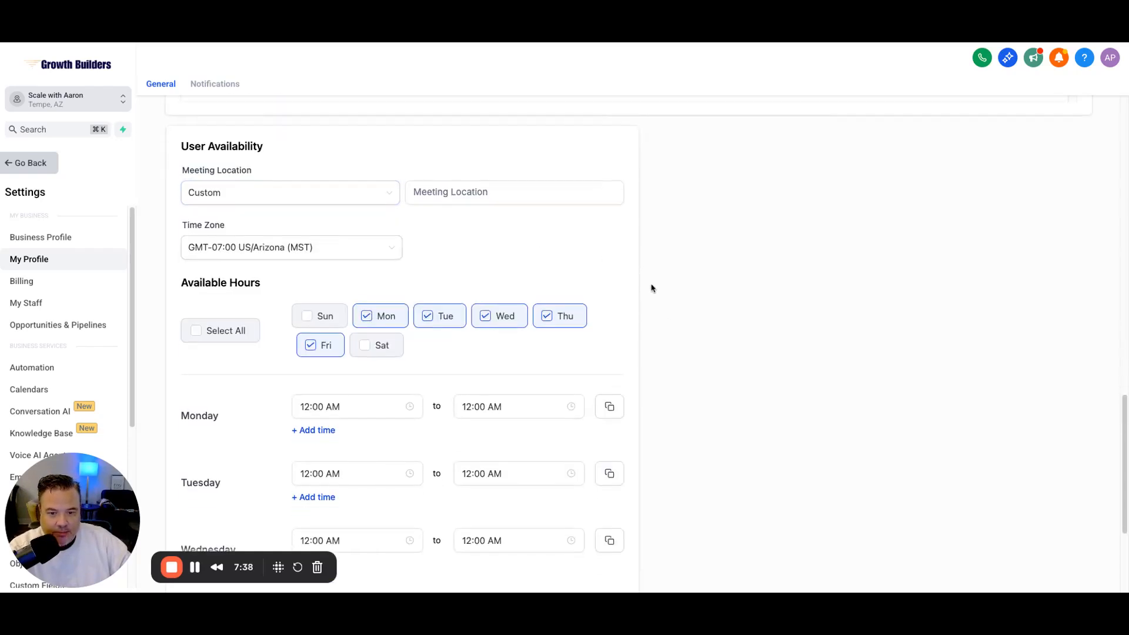
{"action": "scroll", "coordinate": [652, 288], "scroll_direction": "down", "scroll_amount": 5}
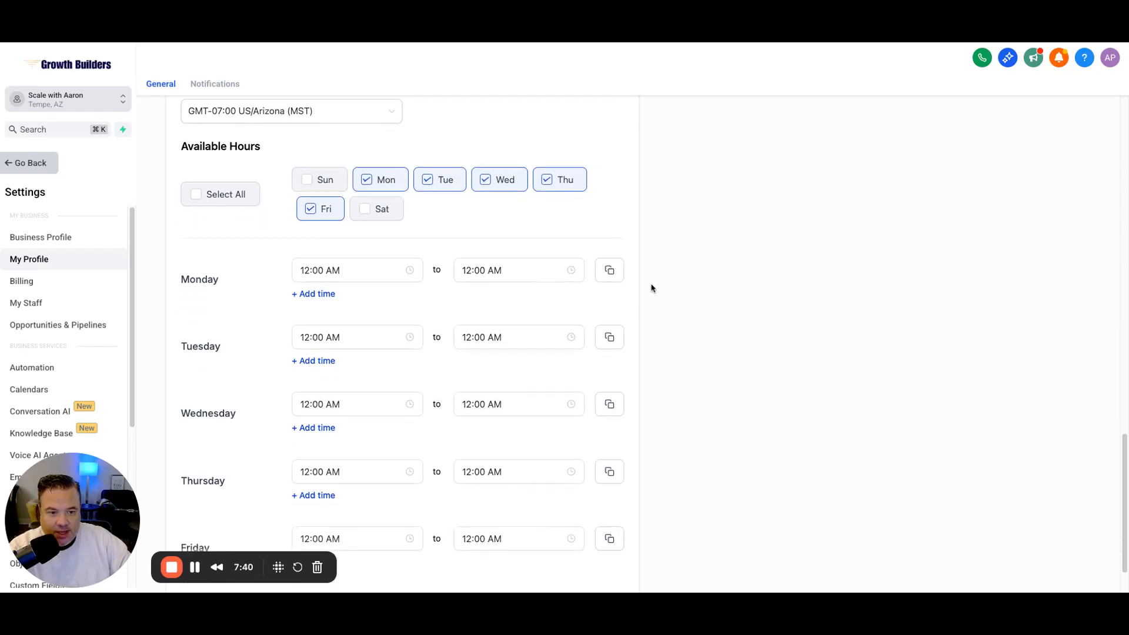
{"action": "scroll", "coordinate": [682, 362], "scroll_direction": "down", "scroll_amount": 1}
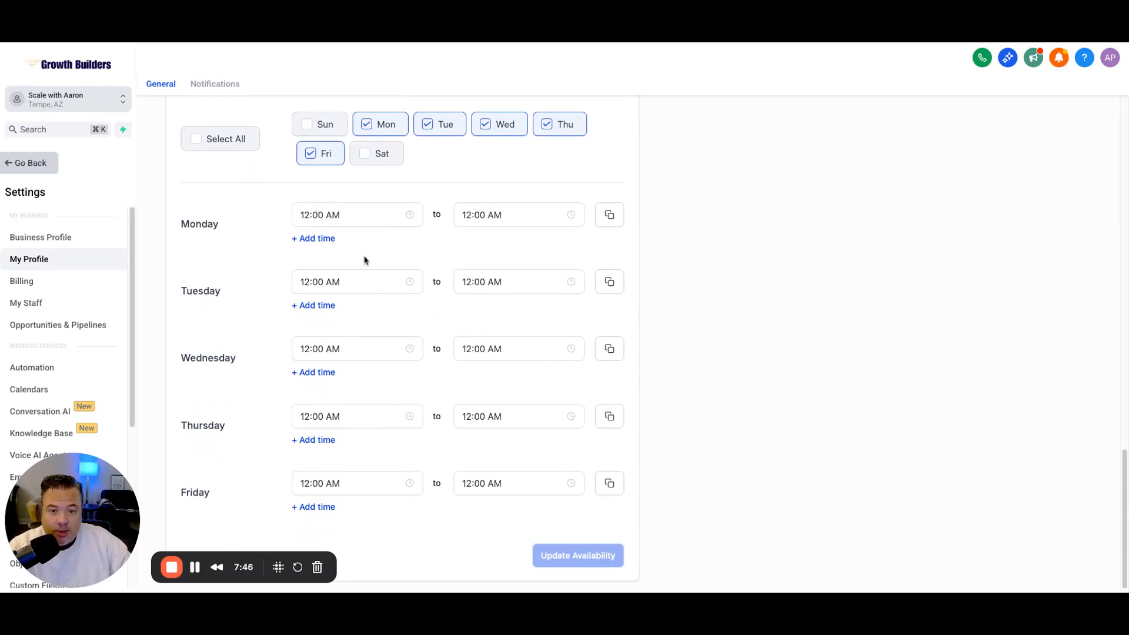
{"action": "left_click", "coordinate": [326, 238]}
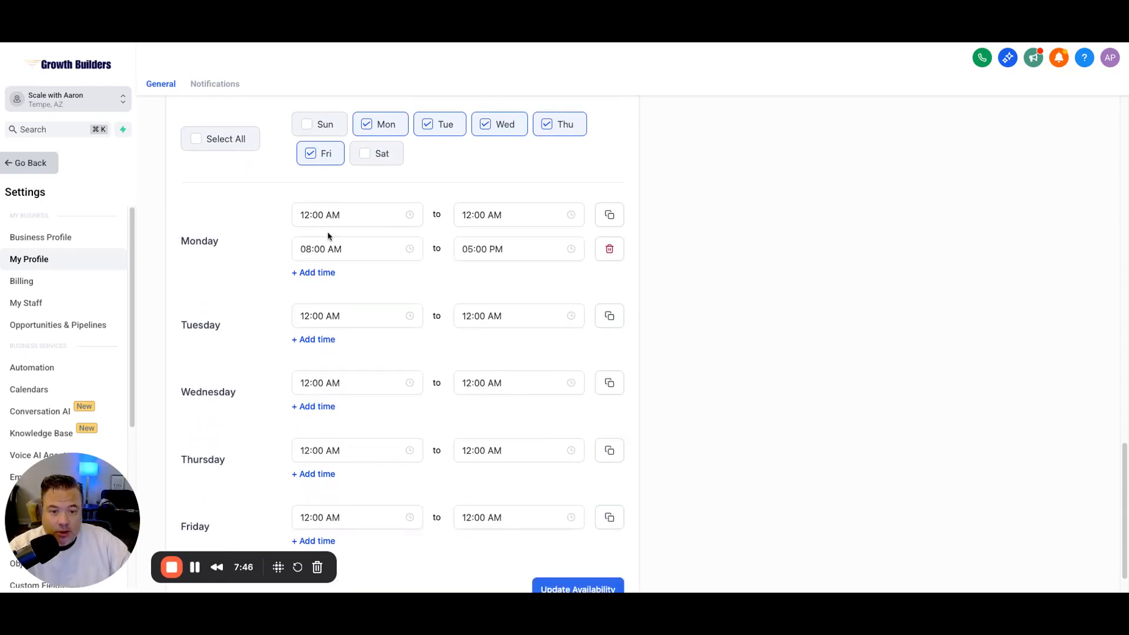
{"action": "left_click", "coordinate": [620, 249]}
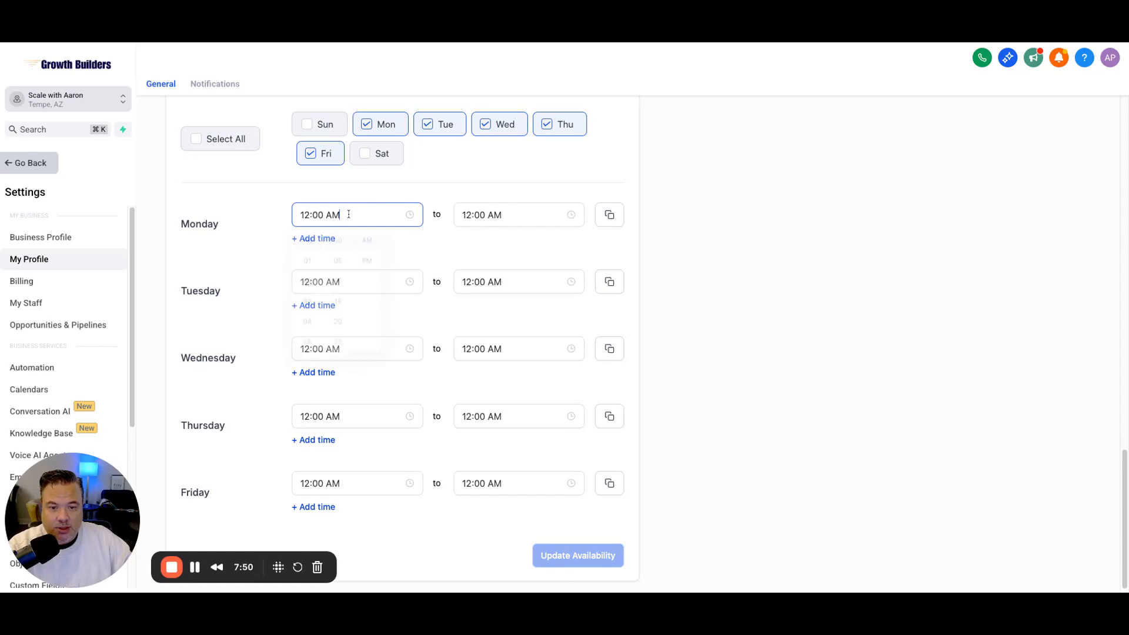
{"action": "scroll", "coordinate": [310, 305], "scroll_direction": "down", "scroll_amount": 3}
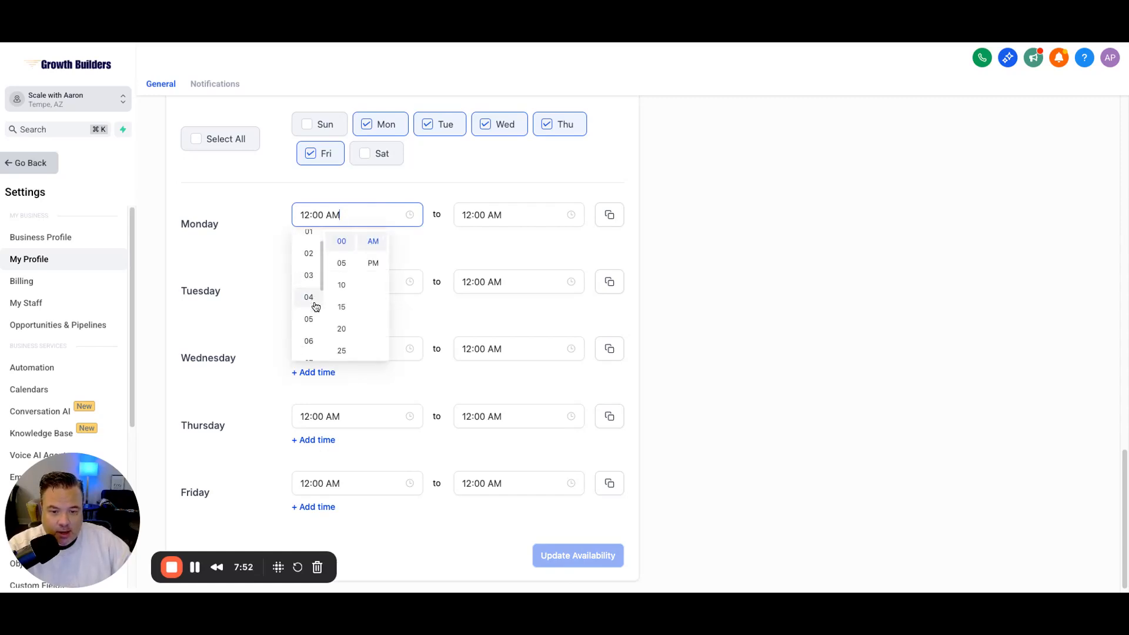
{"action": "scroll", "coordinate": [311, 304], "scroll_direction": "down", "scroll_amount": 2}
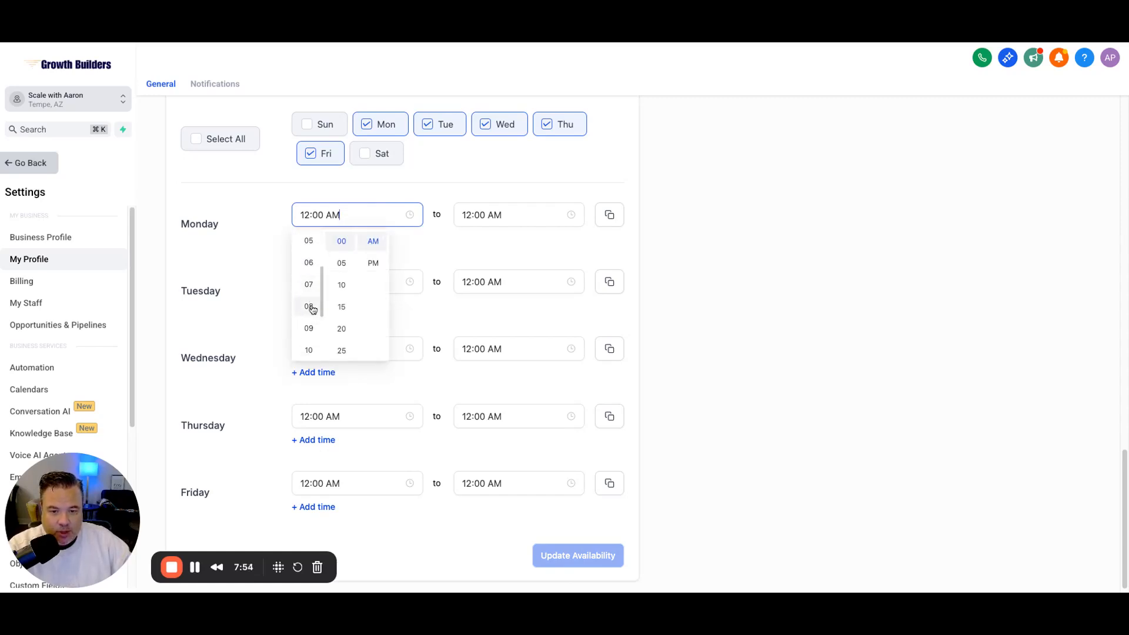
Step: Set Monday to 08:00 AM–04:00 PM and copy those hours to Tuesday through Friday
{"action": "left_click", "coordinate": [312, 303]}
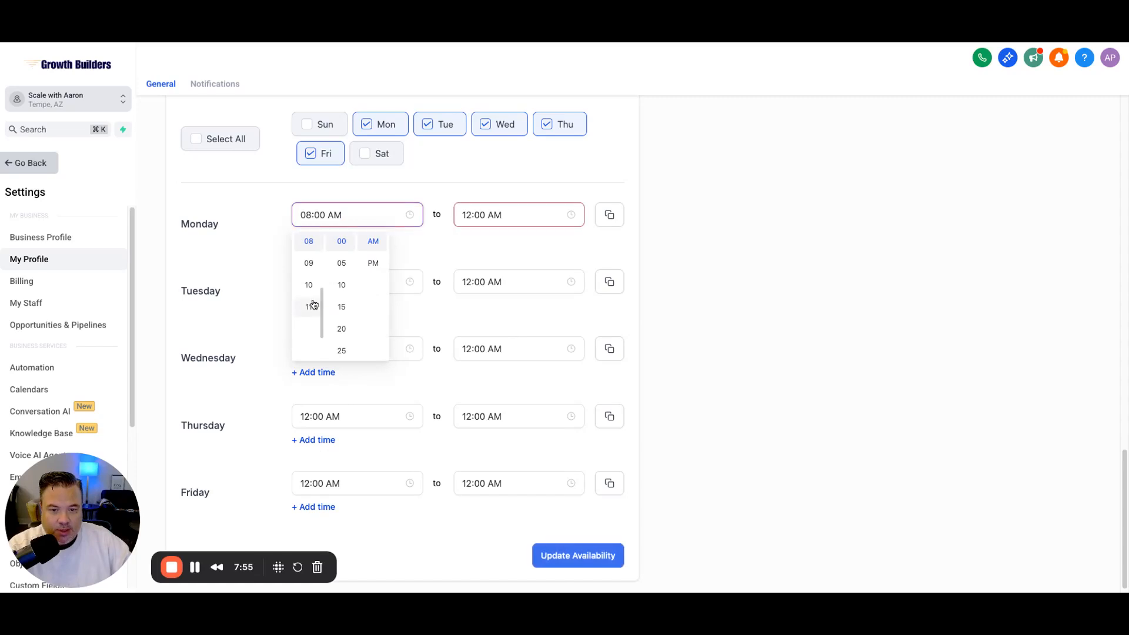
{"action": "left_click", "coordinate": [469, 216]}
{"action": "left_click", "coordinate": [535, 263]}
{"action": "scroll", "coordinate": [476, 296], "scroll_direction": "down", "scroll_amount": 1}
{"action": "left_click", "coordinate": [471, 310]}
{"action": "left_click", "coordinate": [514, 183]}
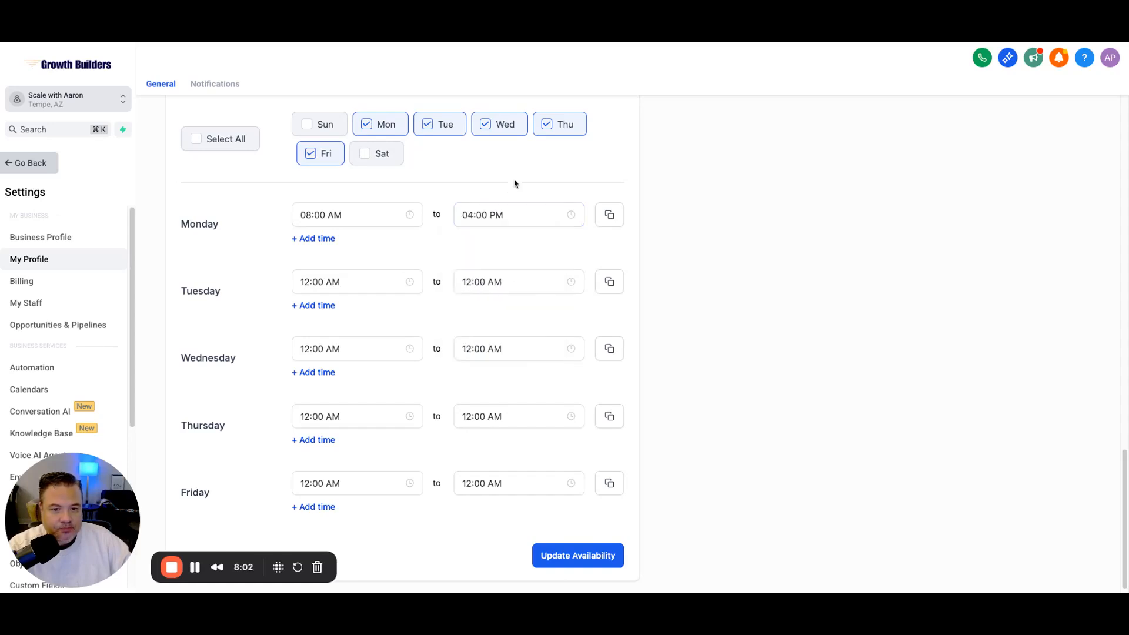
{"action": "left_click", "coordinate": [610, 216]}
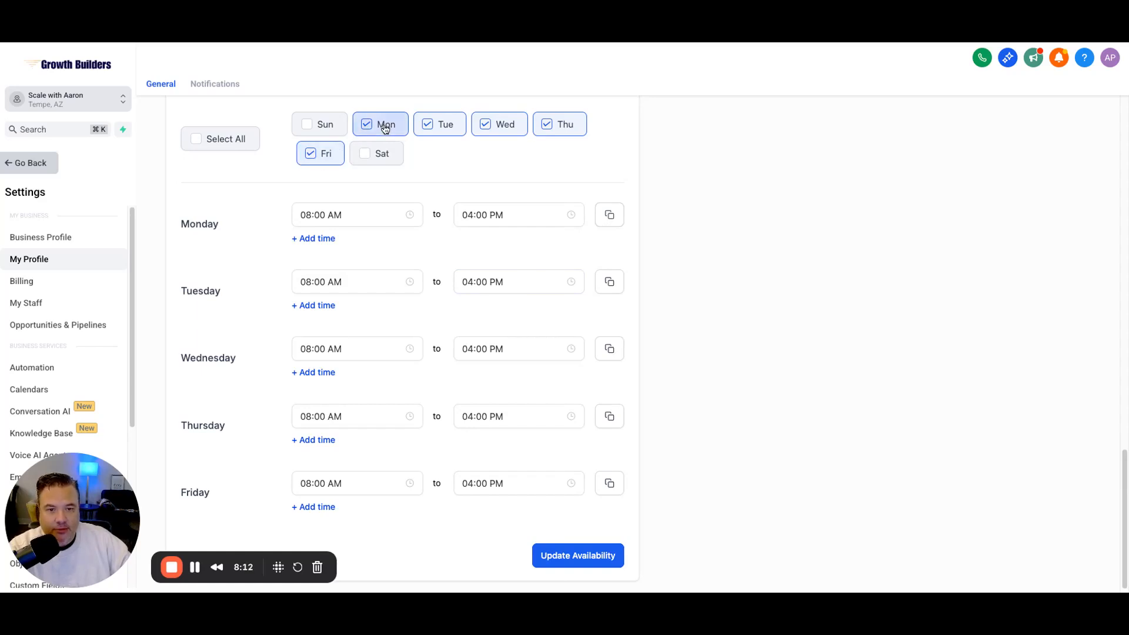
{"action": "scroll", "coordinate": [583, 179], "scroll_direction": "down", "scroll_amount": 1}
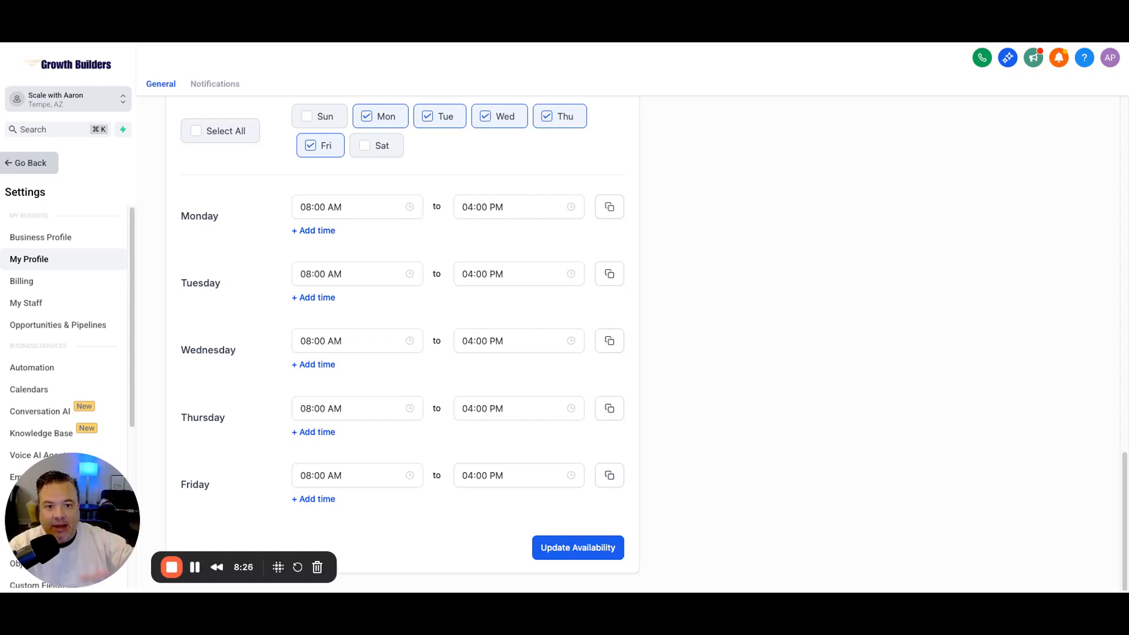
{"action": "left_click", "coordinate": [594, 545]}
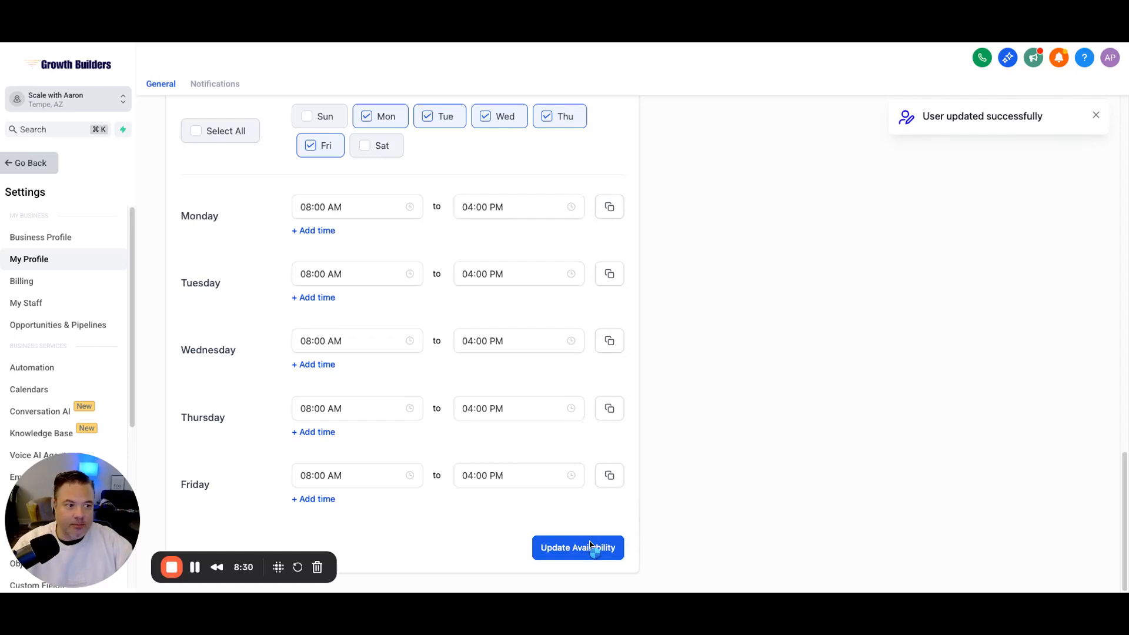
{"action": "scroll", "coordinate": [582, 480], "scroll_direction": "up", "scroll_amount": 7}
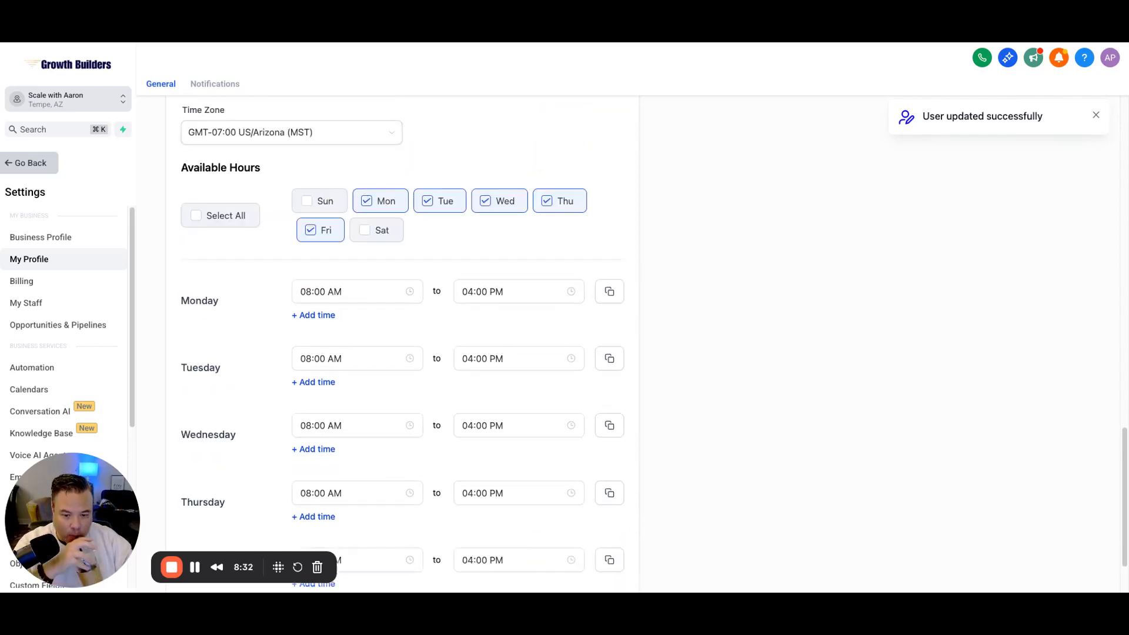
{"action": "scroll", "coordinate": [582, 480], "scroll_direction": "up", "scroll_amount": 3}
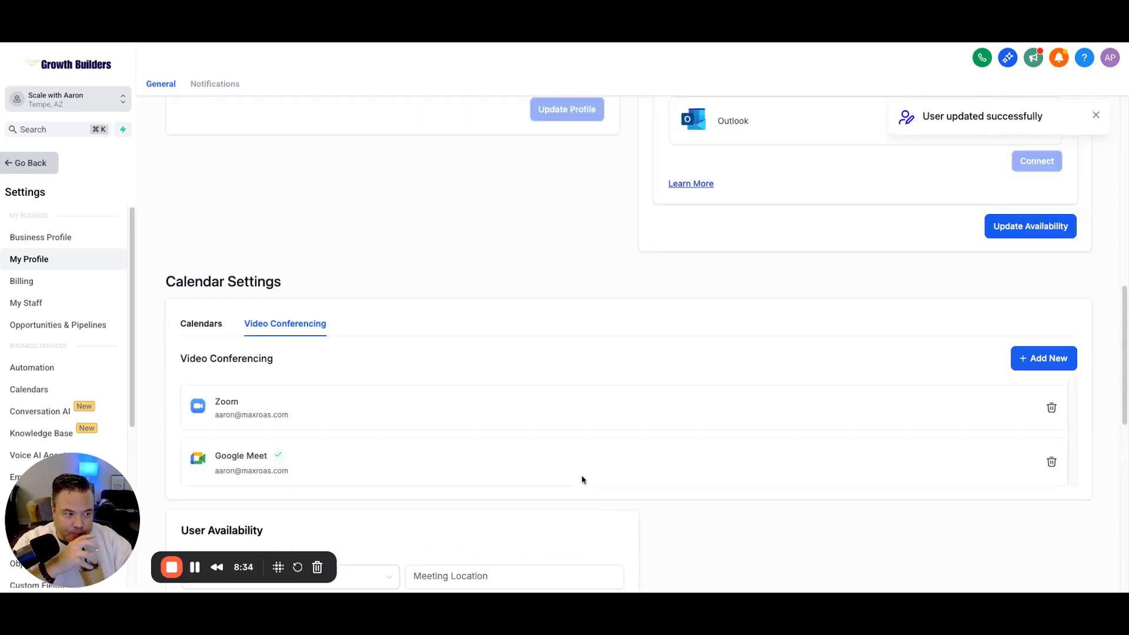
{"action": "scroll", "coordinate": [582, 480], "scroll_direction": "up", "scroll_amount": 4}
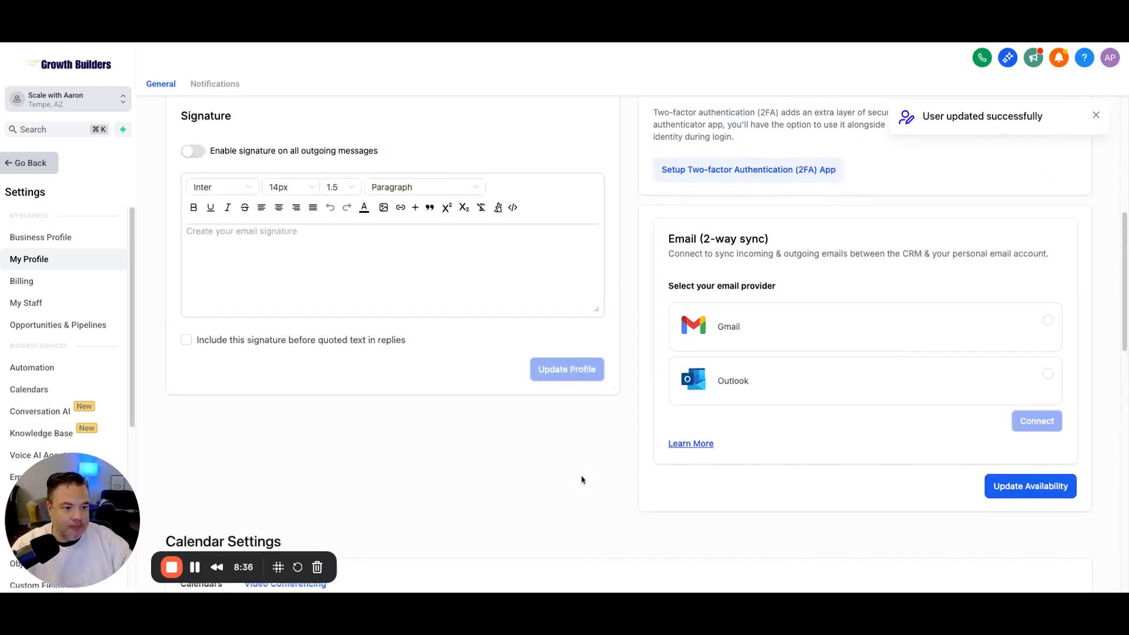
{"action": "scroll", "coordinate": [582, 480], "scroll_direction": "up", "scroll_amount": 3}
{"action": "scroll", "coordinate": [581, 476], "scroll_direction": "up", "scroll_amount": 1}
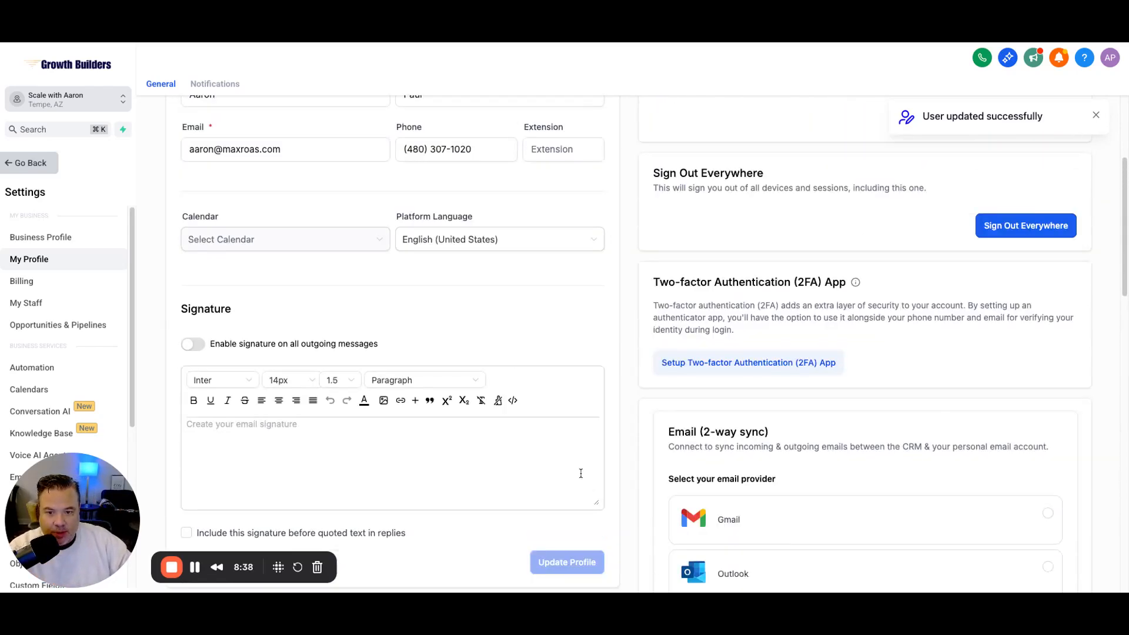
{"action": "scroll", "coordinate": [622, 321], "scroll_direction": "up", "scroll_amount": 1}
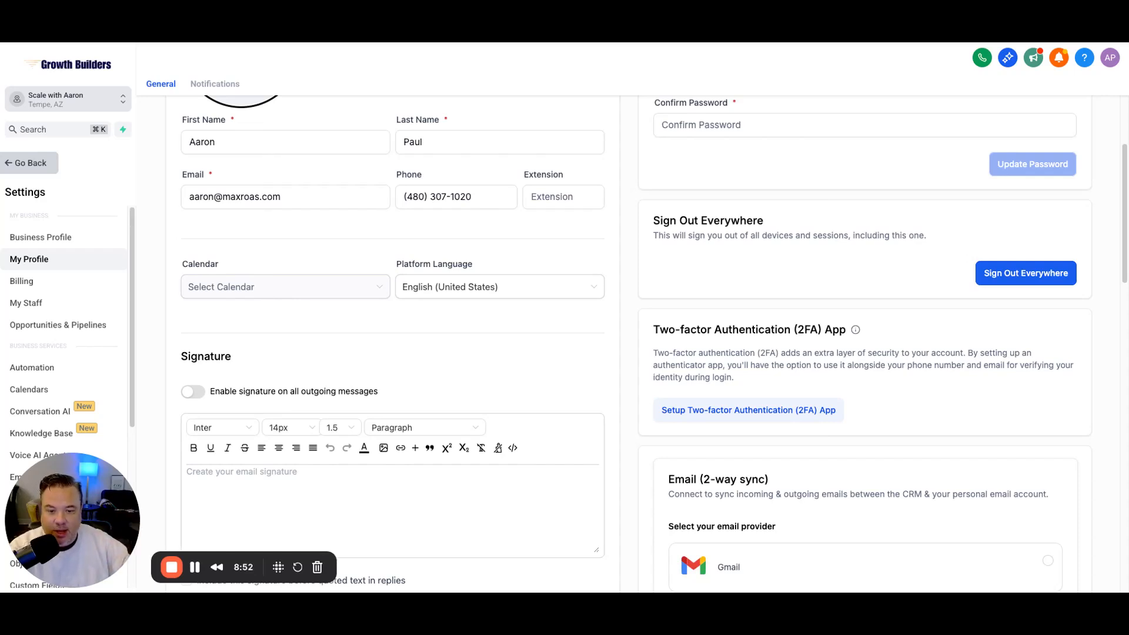
{"action": "scroll", "coordinate": [647, 360], "scroll_direction": "down", "scroll_amount": 3}
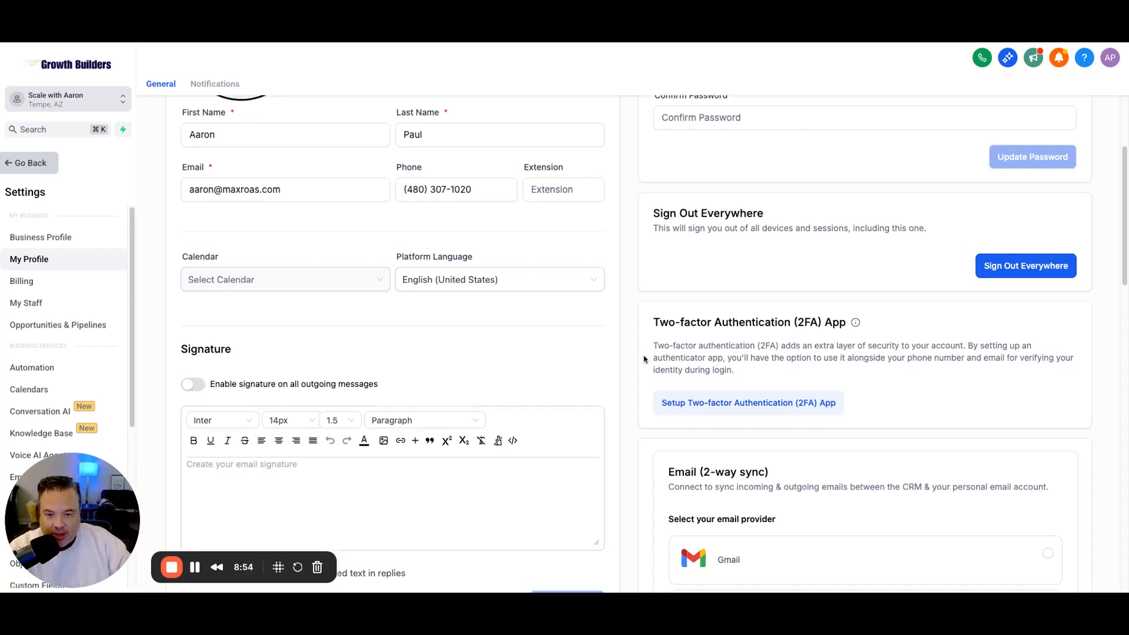
{"action": "scroll", "coordinate": [642, 361], "scroll_direction": "down", "scroll_amount": 9}
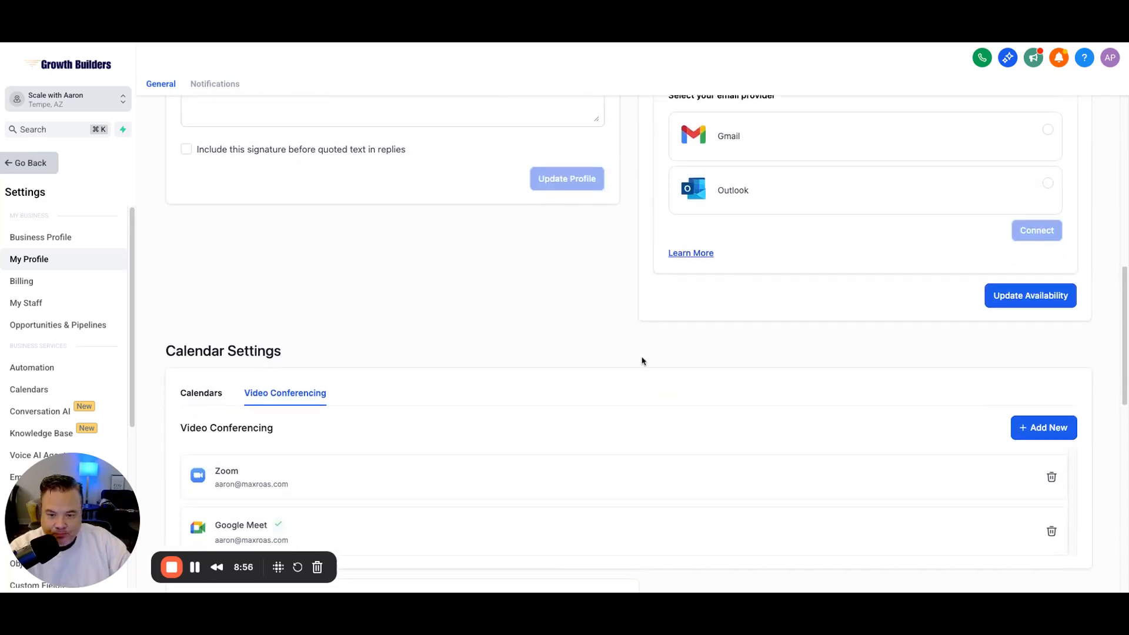
{"action": "scroll", "coordinate": [647, 344], "scroll_direction": "down", "scroll_amount": 7}
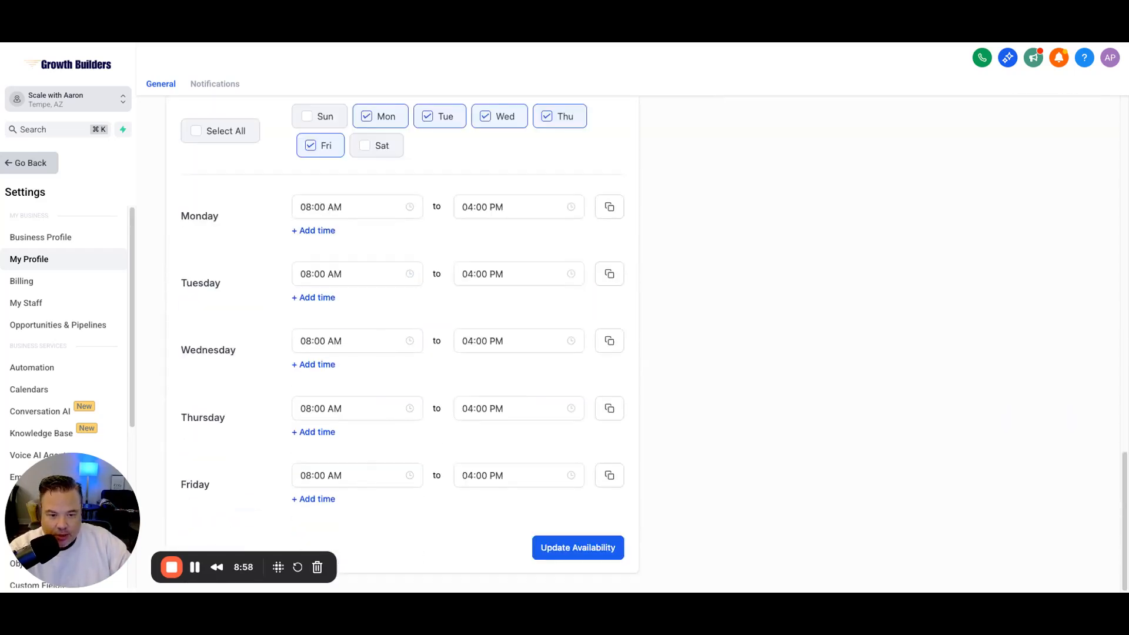
{"action": "scroll", "coordinate": [652, 380], "scroll_direction": "up", "scroll_amount": 18}
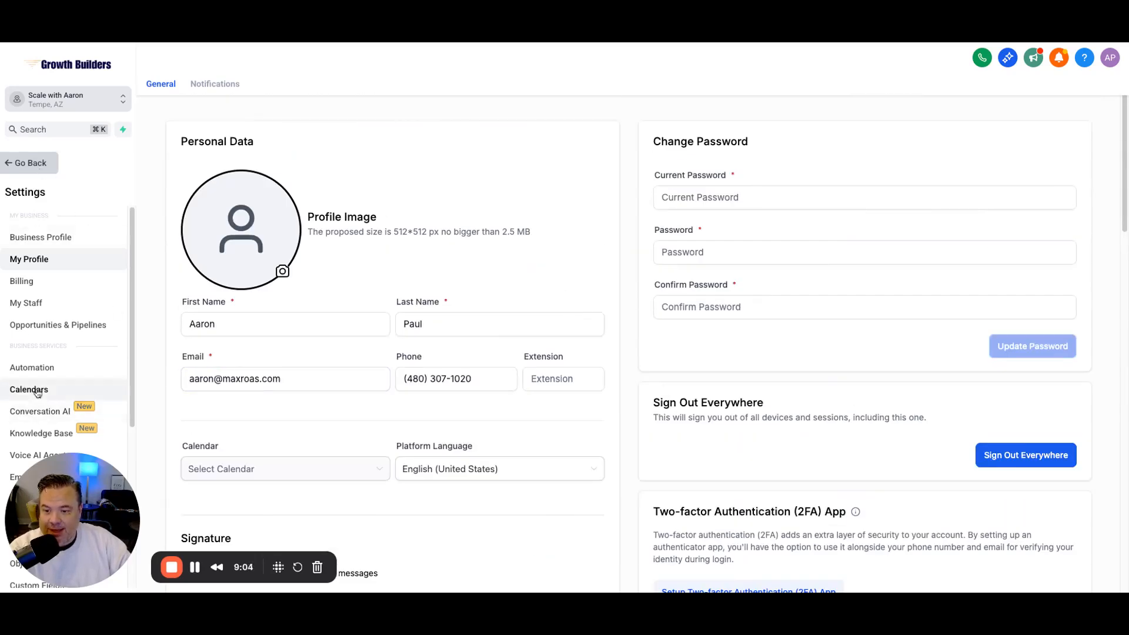
Step: Leave settings, open Calendars, then go to calendar settings showing 'No Calendars Yet'
{"action": "left_click", "coordinate": [30, 164]}
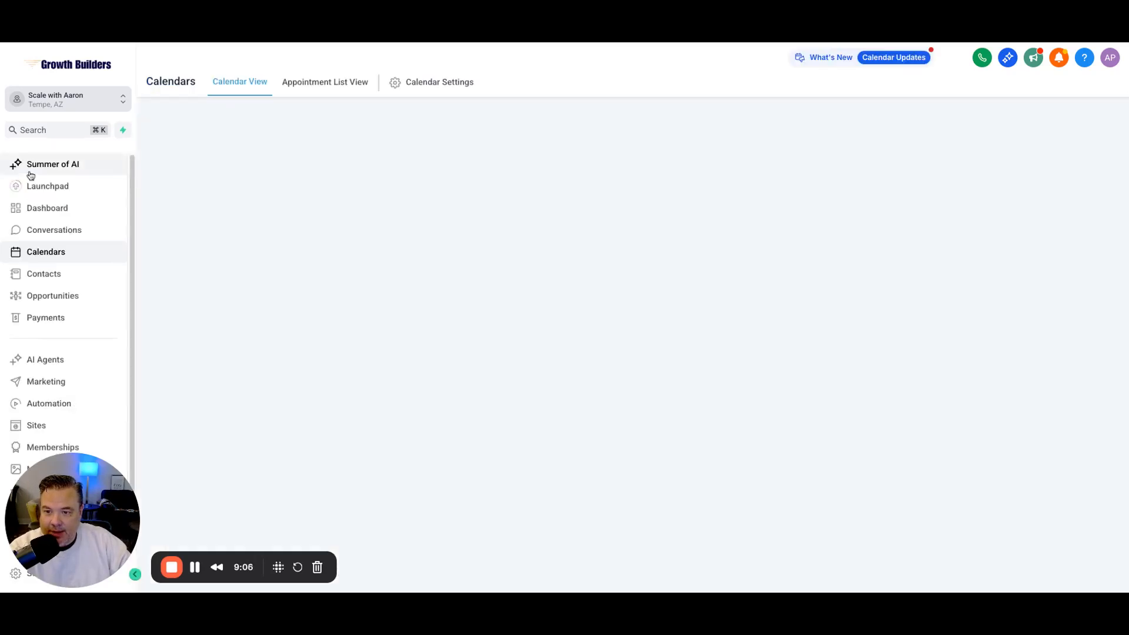
{"action": "left_click", "coordinate": [50, 251]}
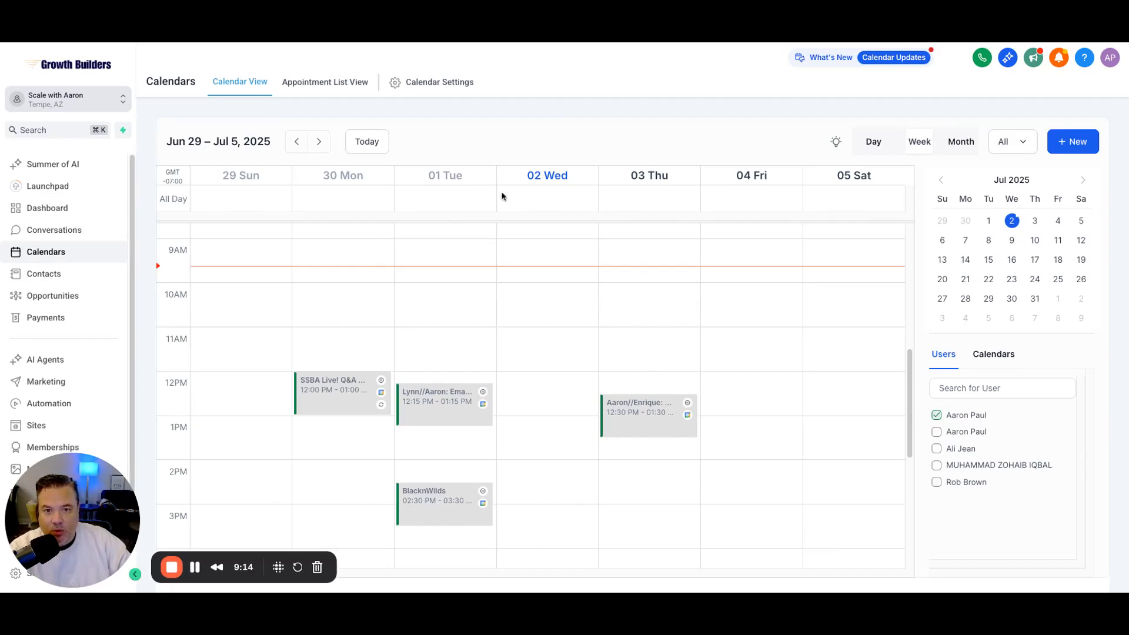
{"action": "left_click", "coordinate": [456, 82]}
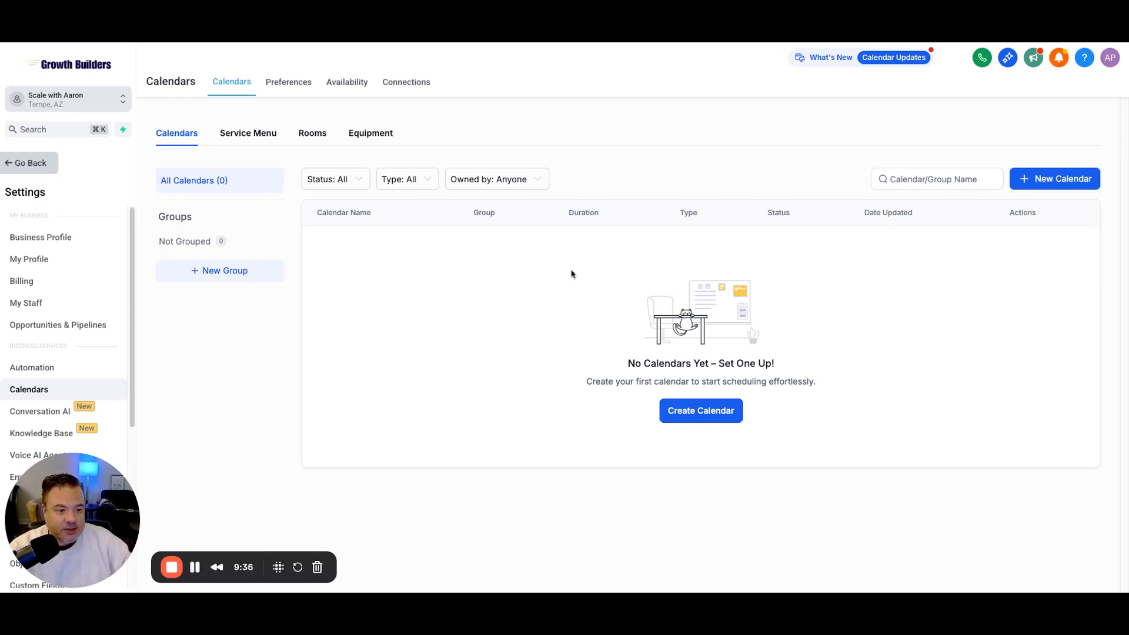
Step: Start a new calendar to get the Choose Calendar Type dialog
{"action": "left_click", "coordinate": [718, 422]}
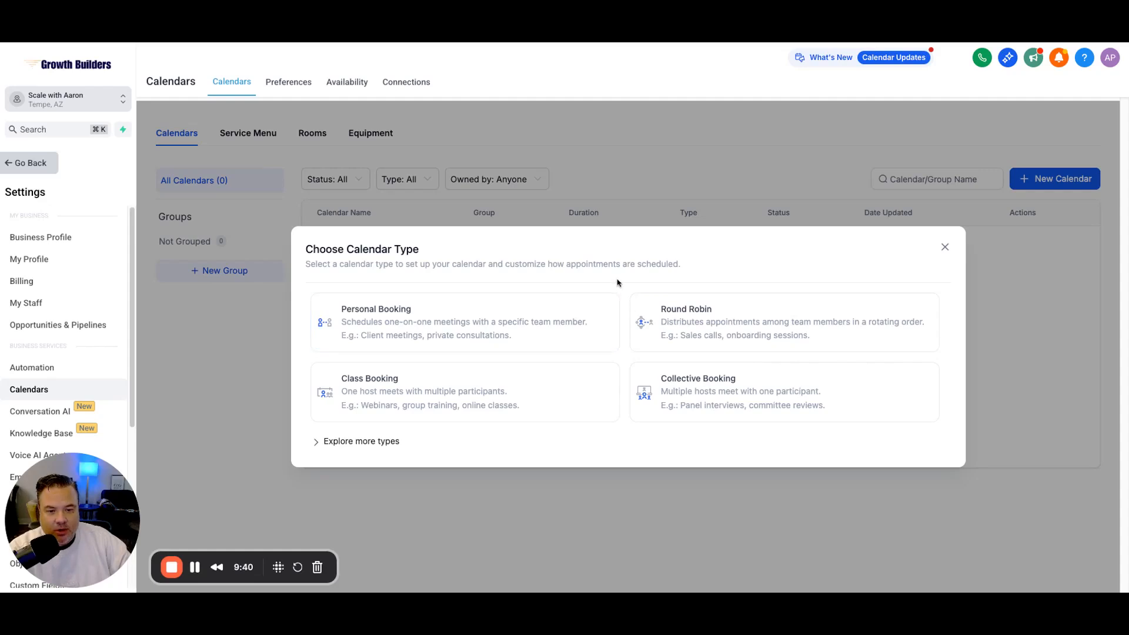
Step: Expand the calendar types to also show Event Calendar and Service Booking
{"action": "left_click", "coordinate": [318, 443]}
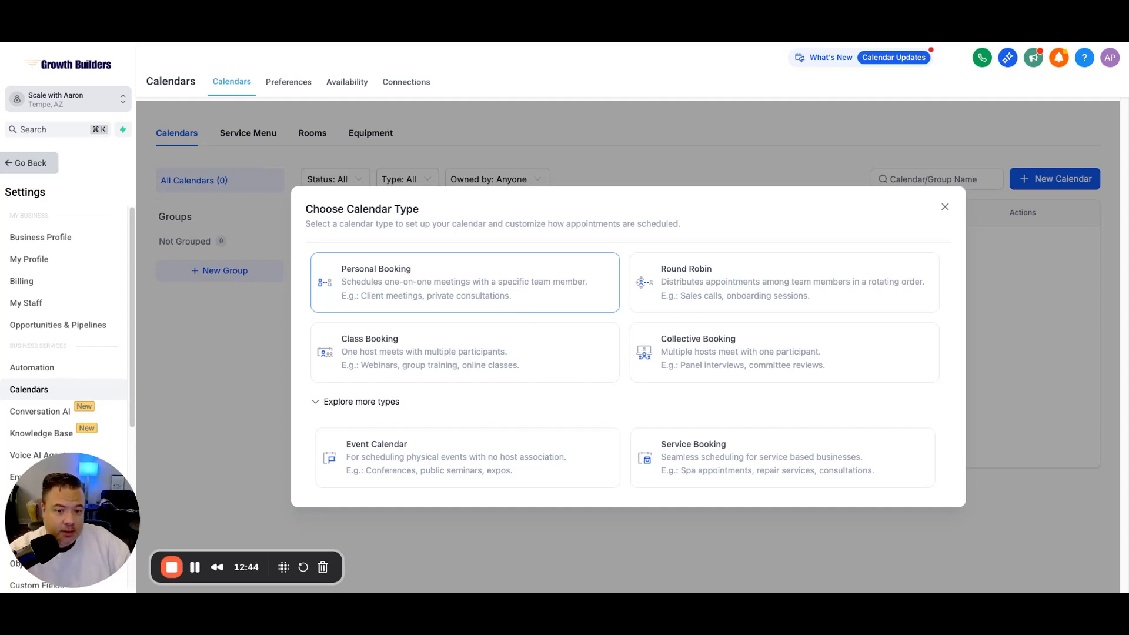
Step: Choose Personal Booking, name the calendar with the team member's full name, and select the custom URL field
{"action": "left_click", "coordinate": [464, 283]}
{"action": "left_click", "coordinate": [521, 177]}
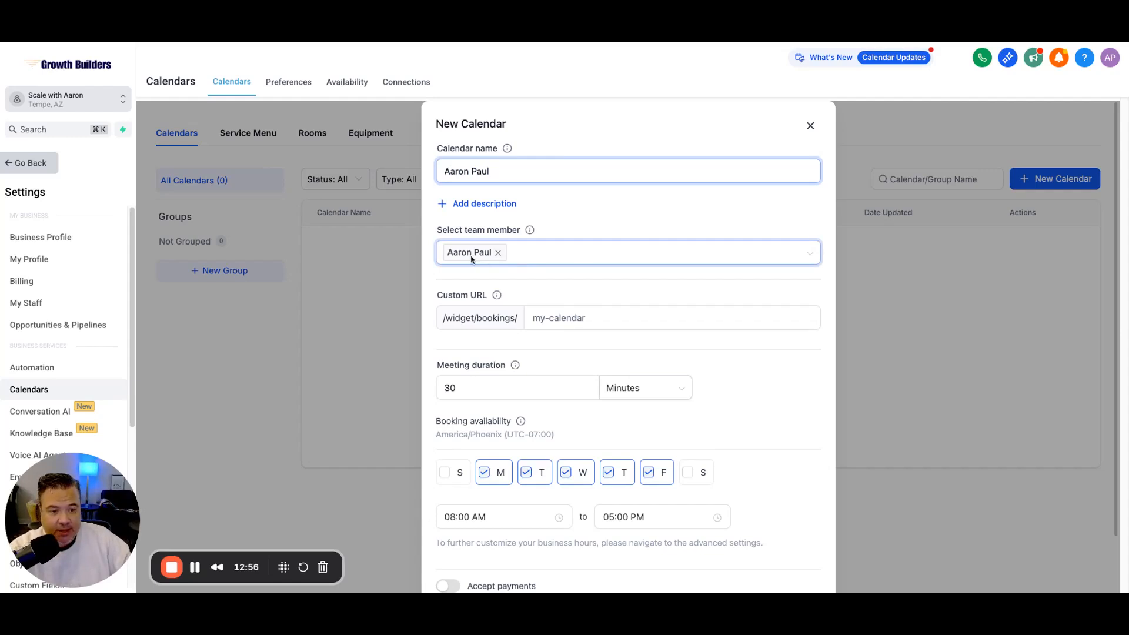
{"action": "left_click", "coordinate": [543, 285]}
{"action": "scroll", "coordinate": [544, 283], "scroll_direction": "down", "scroll_amount": 1}
{"action": "mouse_move", "coordinate": [496, 264]}
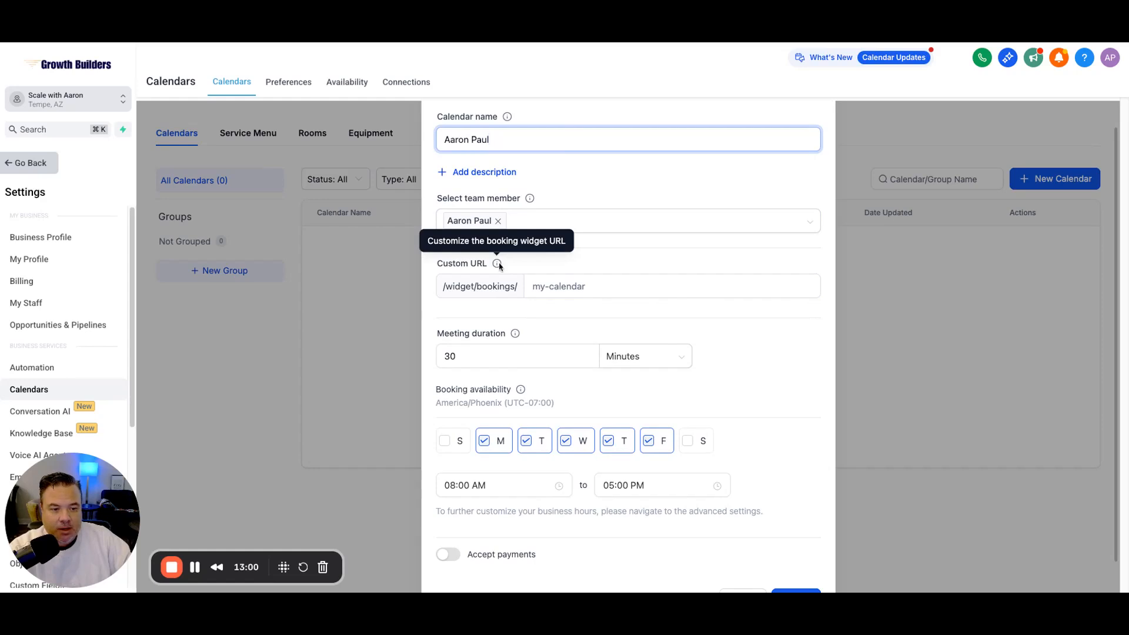
{"action": "left_click", "coordinate": [563, 281]}
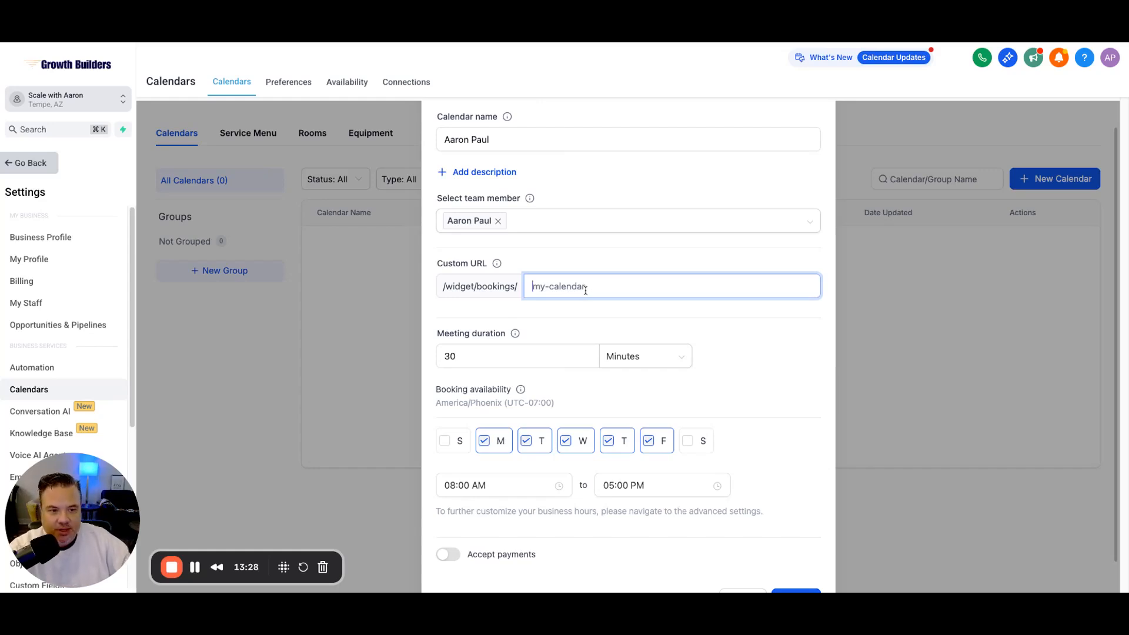
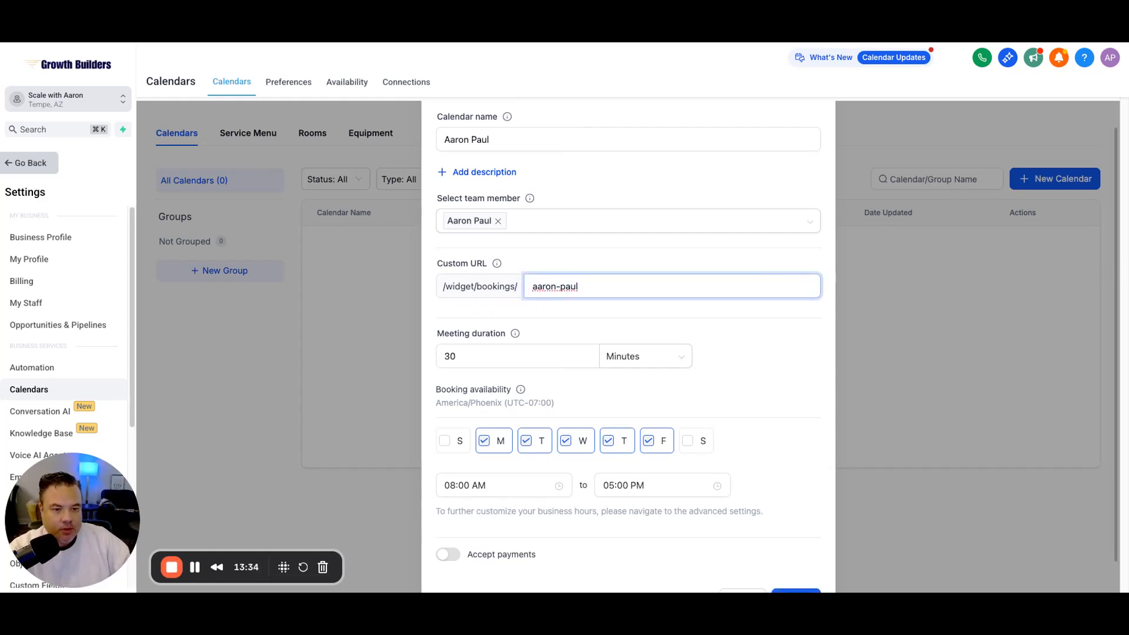
Step: Set the custom booking URL to the team member's hyphenated name
{"action": "left_click", "coordinate": [657, 317]}
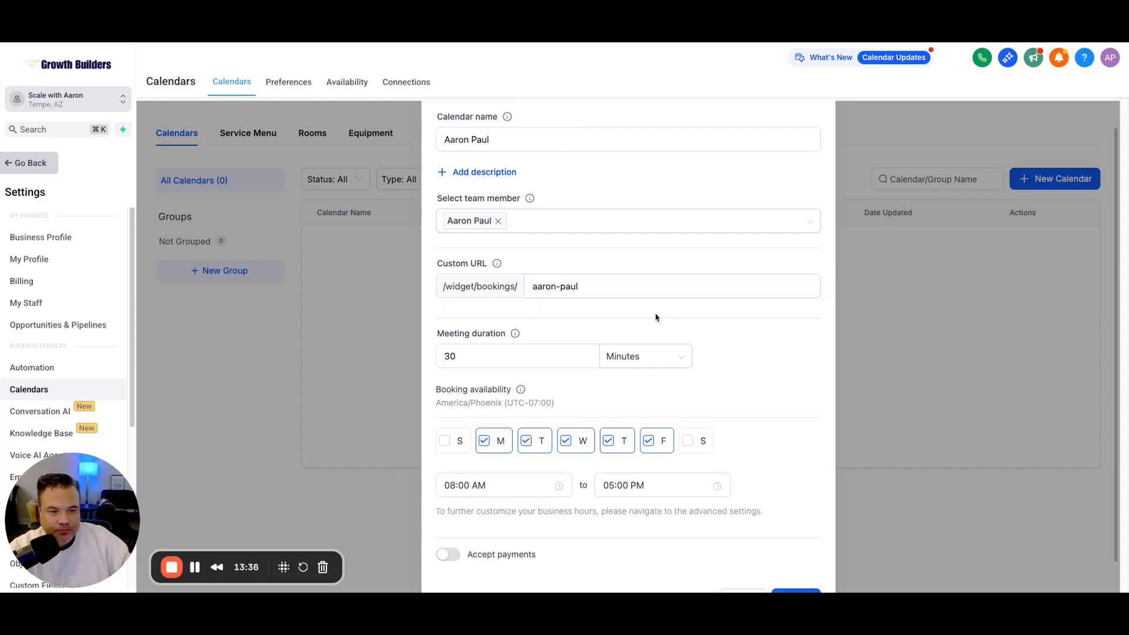
{"action": "scroll", "coordinate": [656, 317], "scroll_direction": "down", "scroll_amount": 1}
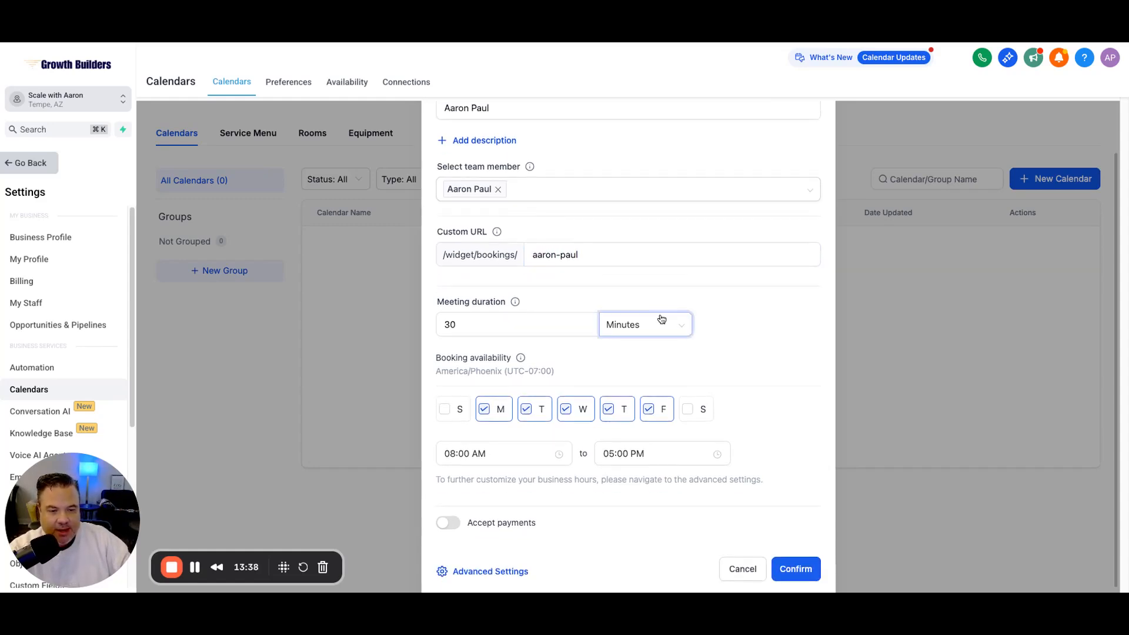
{"action": "scroll", "coordinate": [756, 354], "scroll_direction": "down", "scroll_amount": 1}
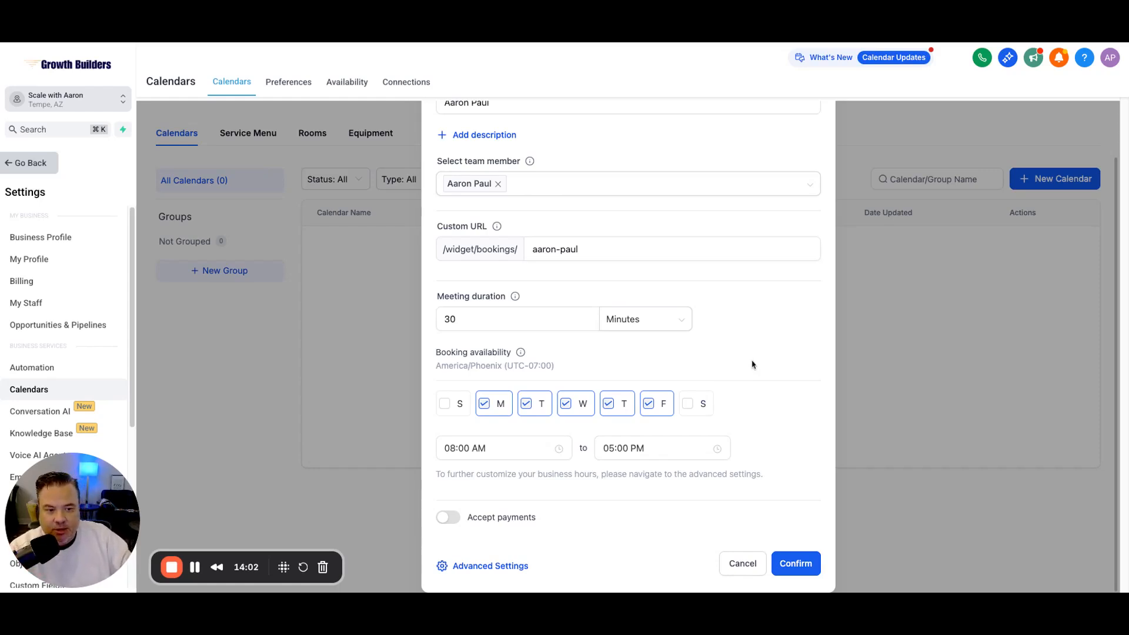
Step: Change the weekday availability end time from 05:00 PM to 04:00 PM
{"action": "left_click", "coordinate": [617, 448]}
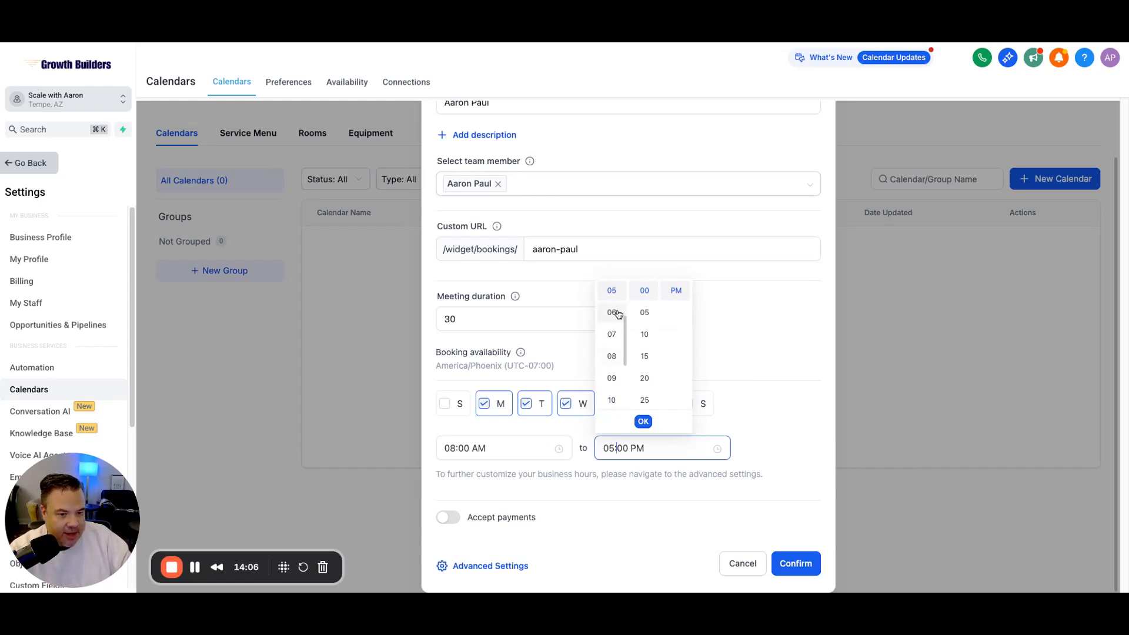
{"action": "left_click", "coordinate": [761, 354]}
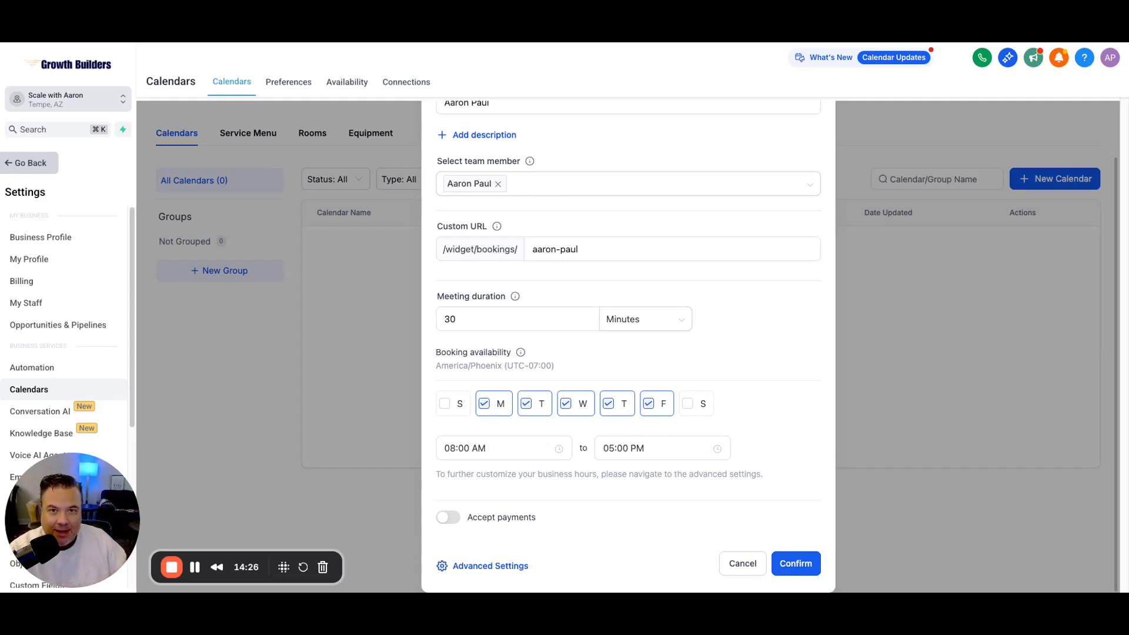
{"action": "left_click", "coordinate": [618, 450]}
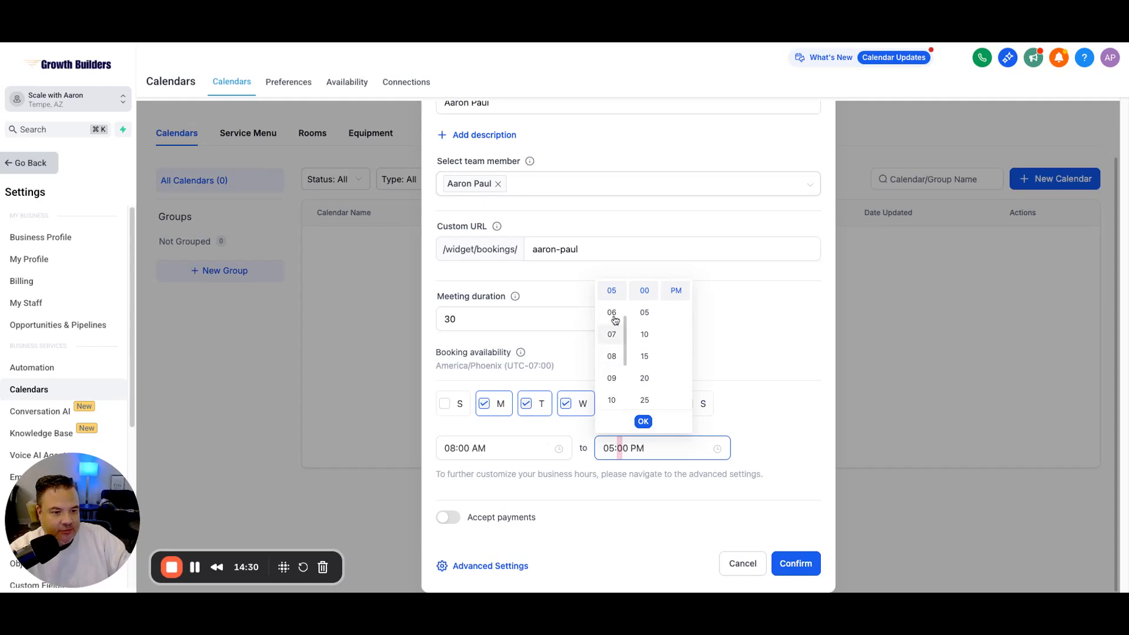
{"action": "scroll", "coordinate": [614, 305], "scroll_direction": "up", "scroll_amount": 1}
{"action": "left_click", "coordinate": [611, 299]}
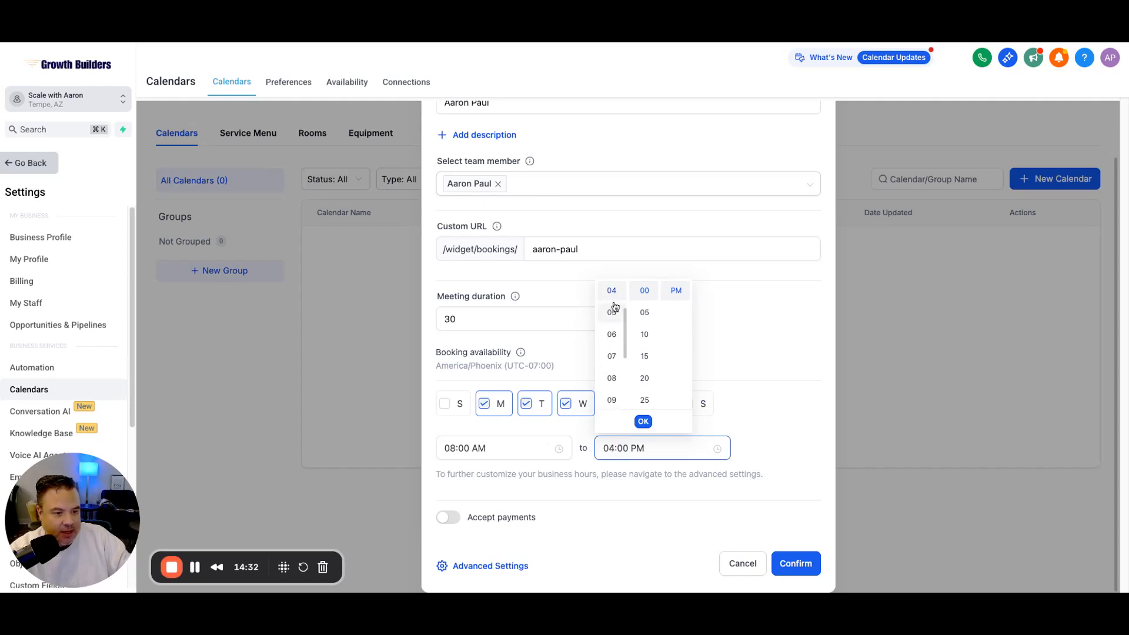
{"action": "left_click", "coordinate": [643, 420]}
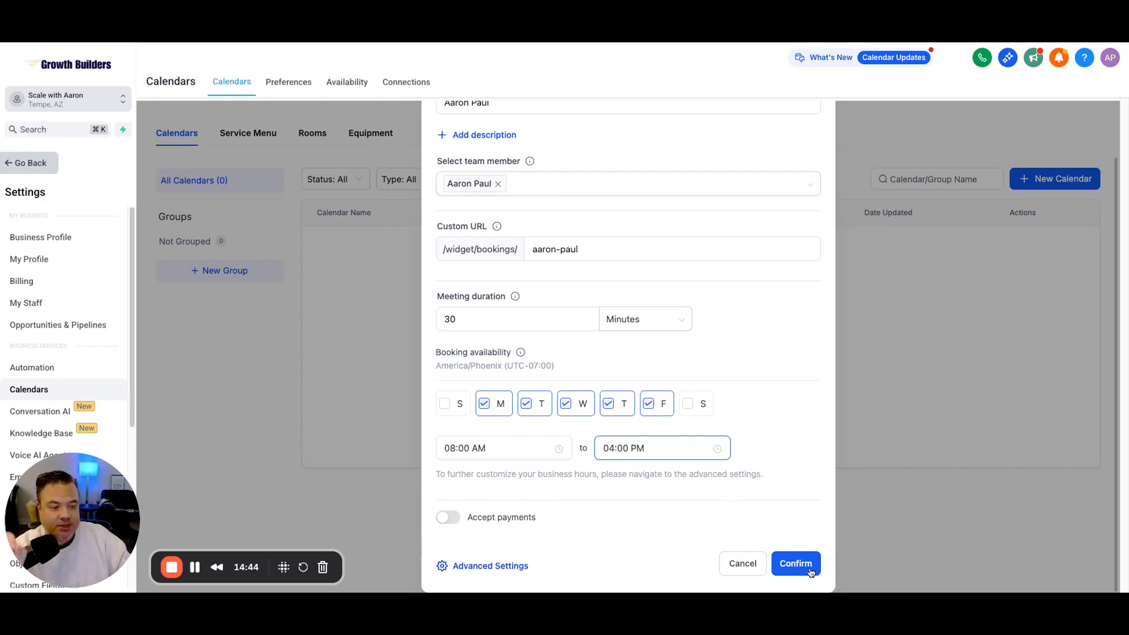
Step: Open the calendar's full Advanced Settings edit page and scroll through Meeting Details
{"action": "left_click", "coordinate": [484, 567]}
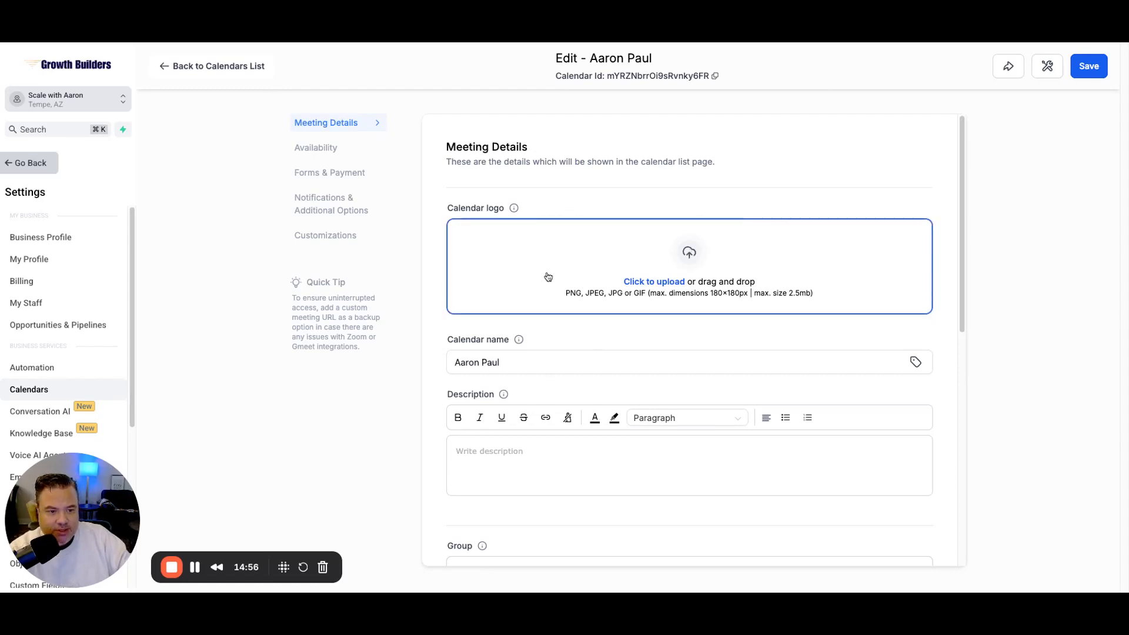
{"action": "scroll", "coordinate": [547, 276], "scroll_direction": "down", "scroll_amount": 1}
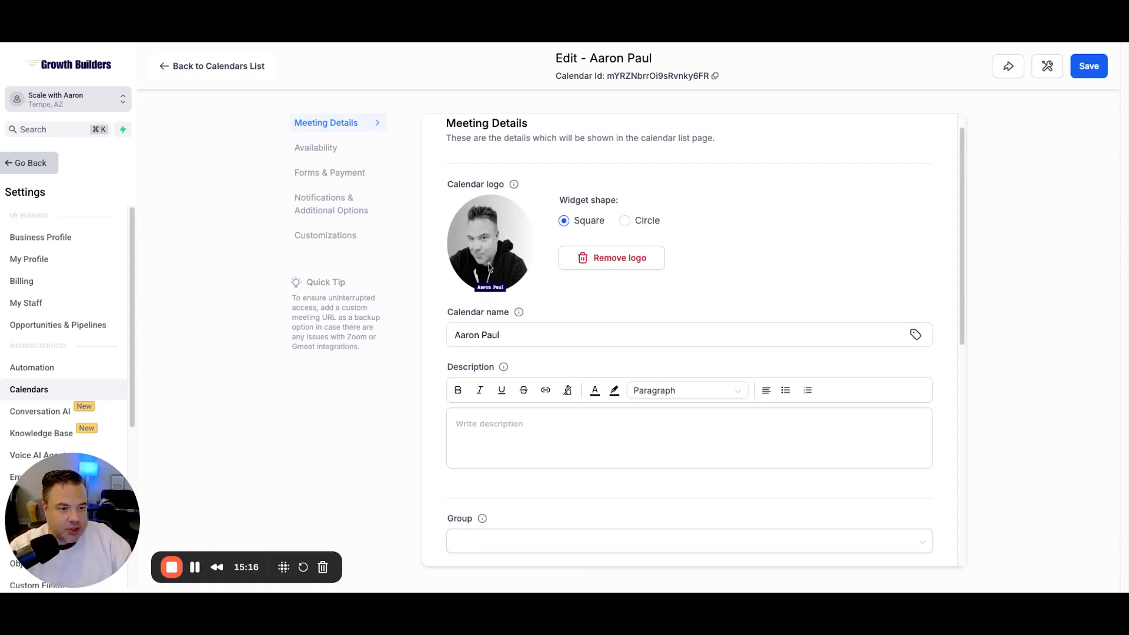
Step: Remove the current calendar logo and upload a new headshot, keeping the Square widget shape
{"action": "left_click", "coordinate": [625, 228]}
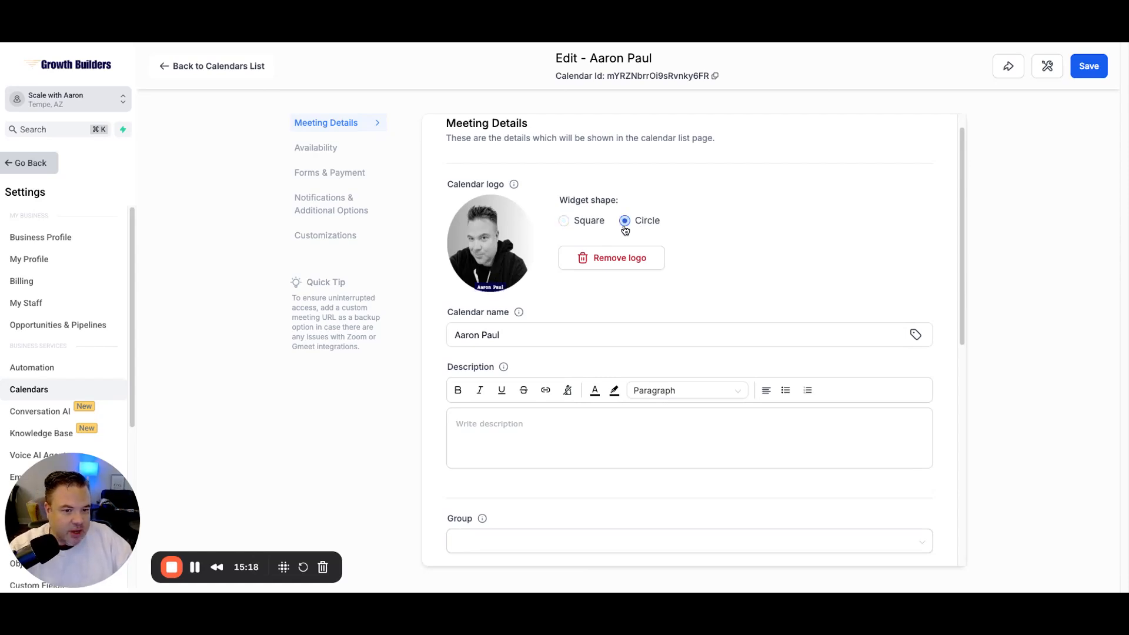
{"action": "left_click", "coordinate": [583, 220]}
{"action": "left_click", "coordinate": [600, 263]}
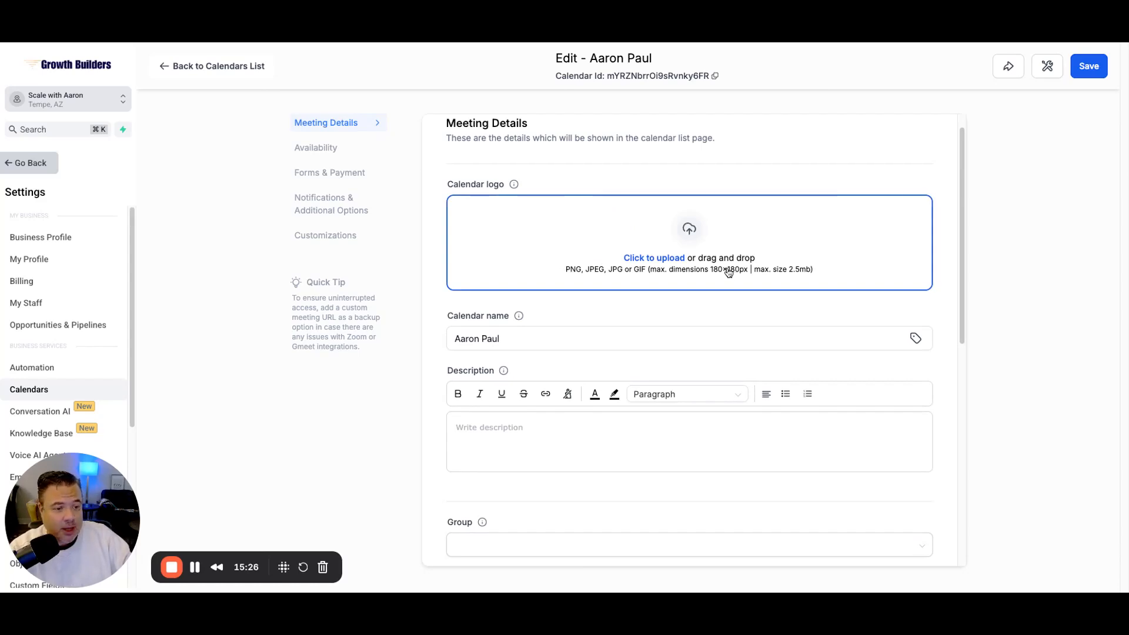
{"action": "left_click", "coordinate": [668, 265]}
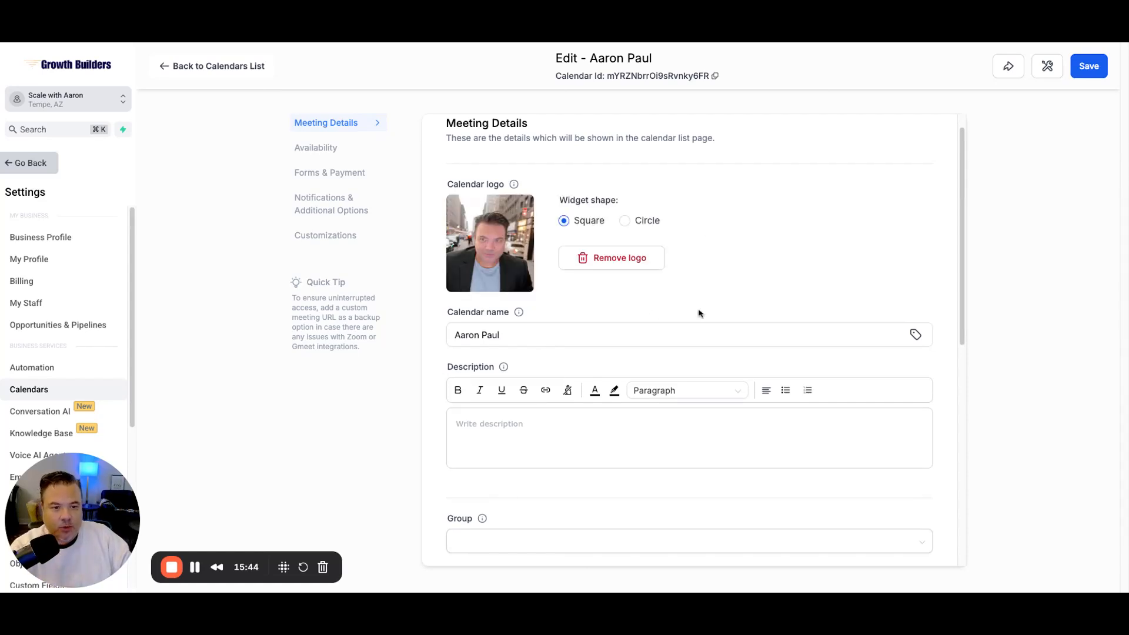
Step: Enter the calendar description 'Schedule 1-1 call with' followed by the host's name
{"action": "scroll", "coordinate": [725, 283], "scroll_direction": "down", "scroll_amount": 1}
{"action": "scroll", "coordinate": [724, 284], "scroll_direction": "down", "scroll_amount": 3}
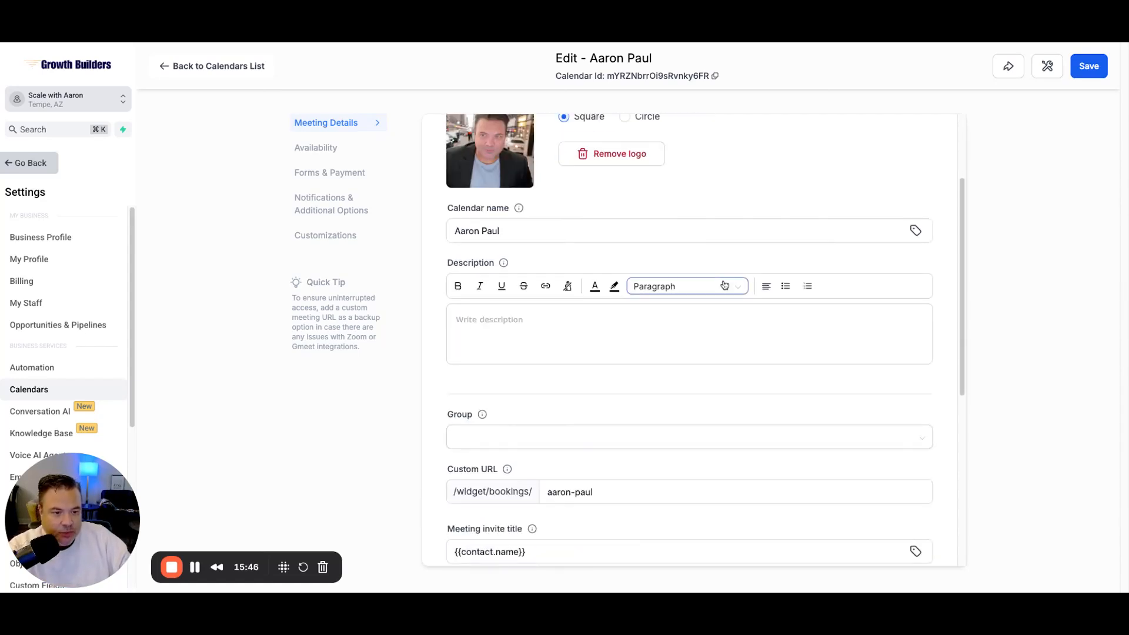
{"action": "left_click", "coordinate": [524, 290]}
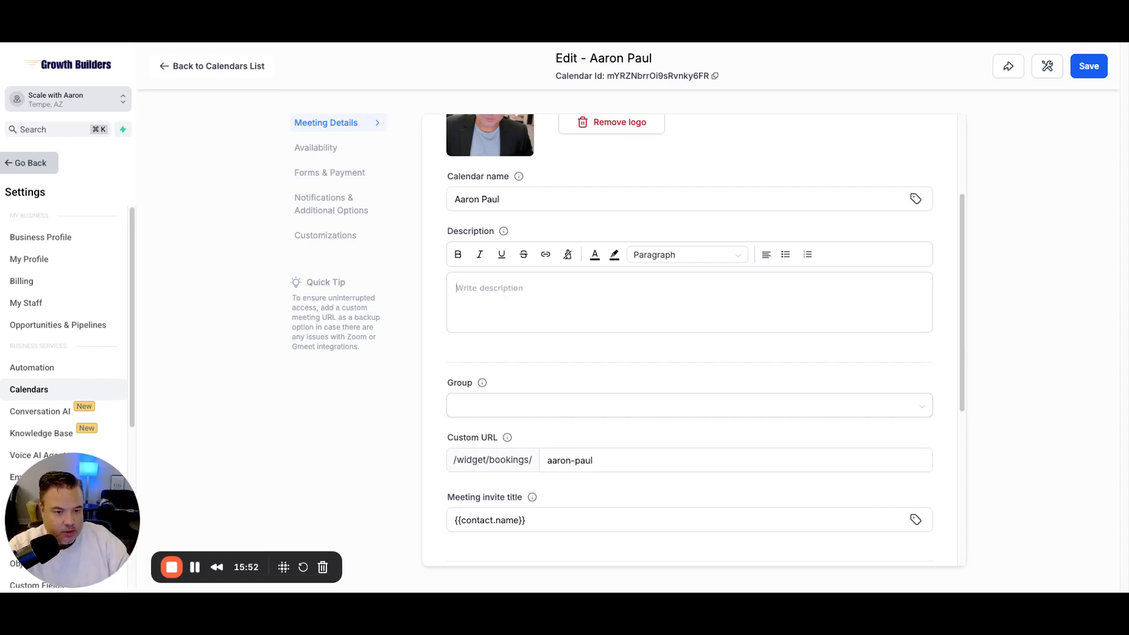
{"action": "type", "text": "Schedule"}
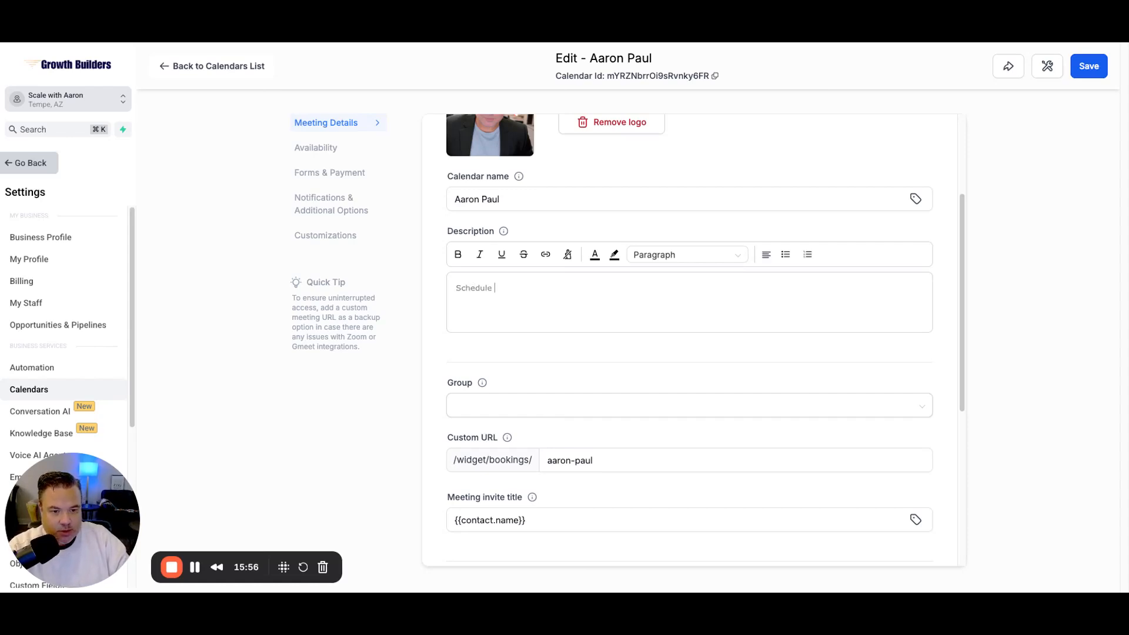
{"action": "type", "text": " 1-1"}
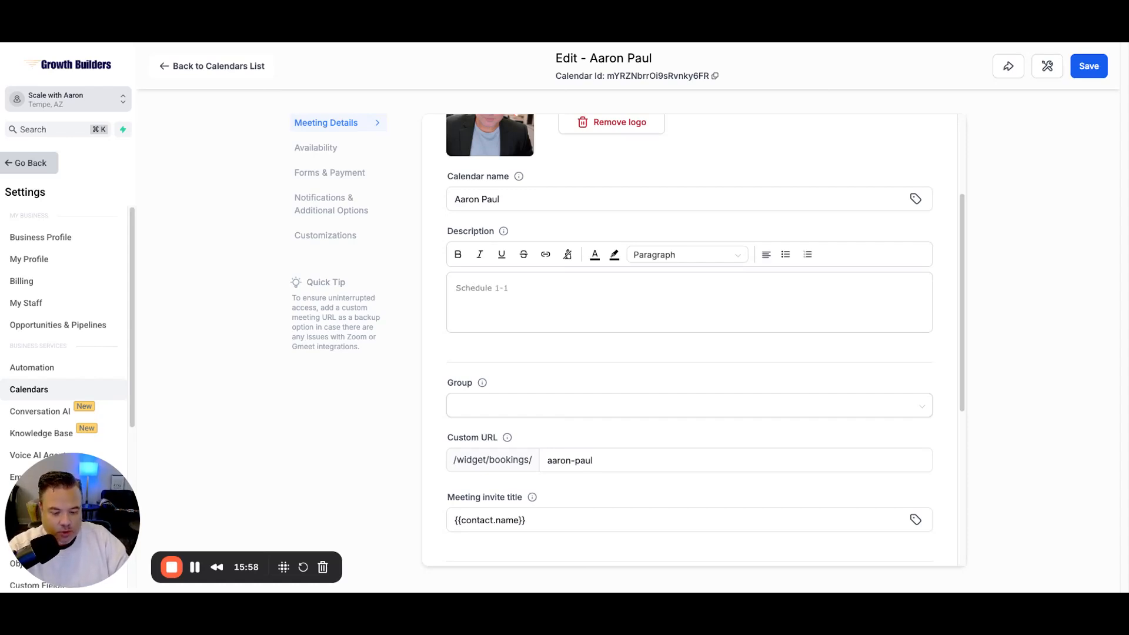
{"action": "type", "text": " call with Aaron"}
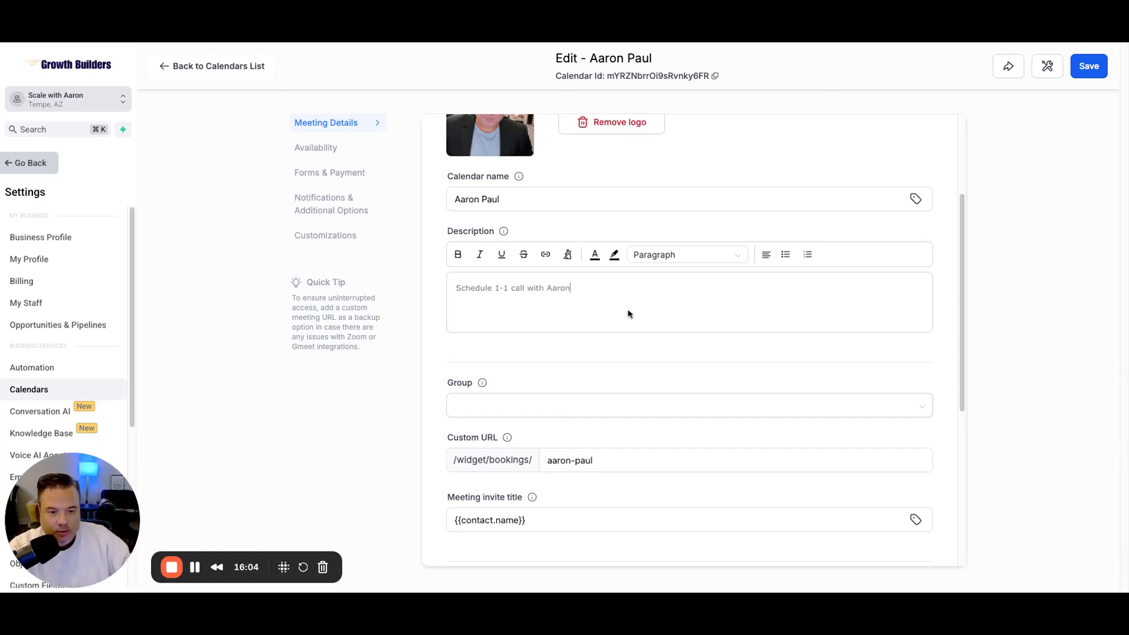
Step: Check the Group dropdown, find no groups available, and leave it empty
{"action": "scroll", "coordinate": [627, 314], "scroll_direction": "down", "scroll_amount": 1}
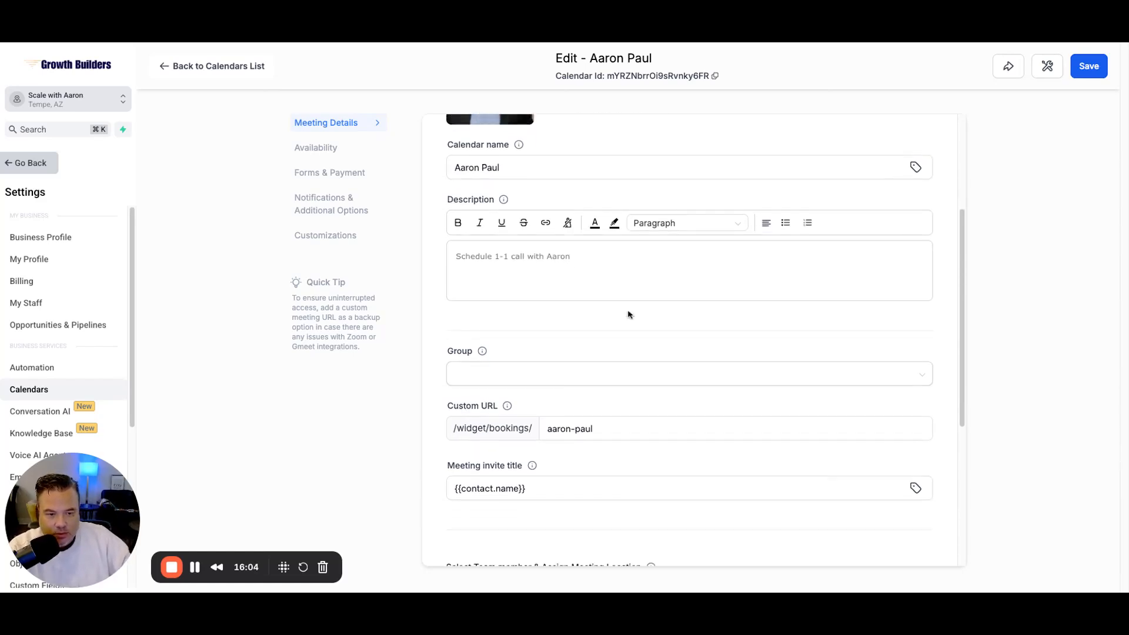
{"action": "left_click", "coordinate": [544, 371]}
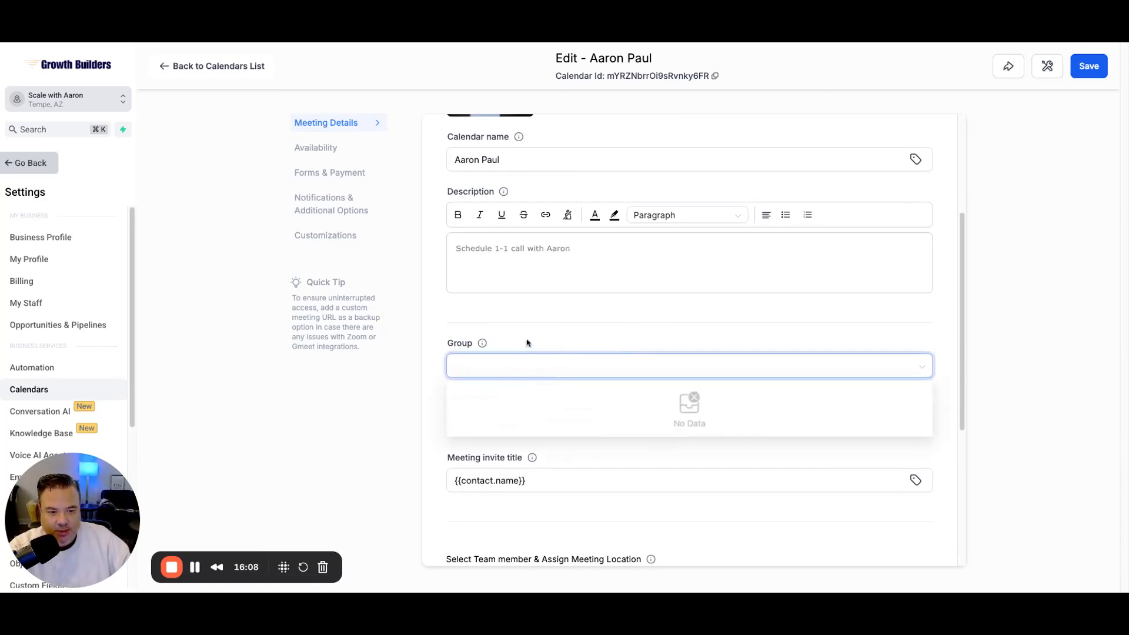
{"action": "left_click", "coordinate": [529, 321]}
{"action": "scroll", "coordinate": [750, 320], "scroll_direction": "down", "scroll_amount": 2}
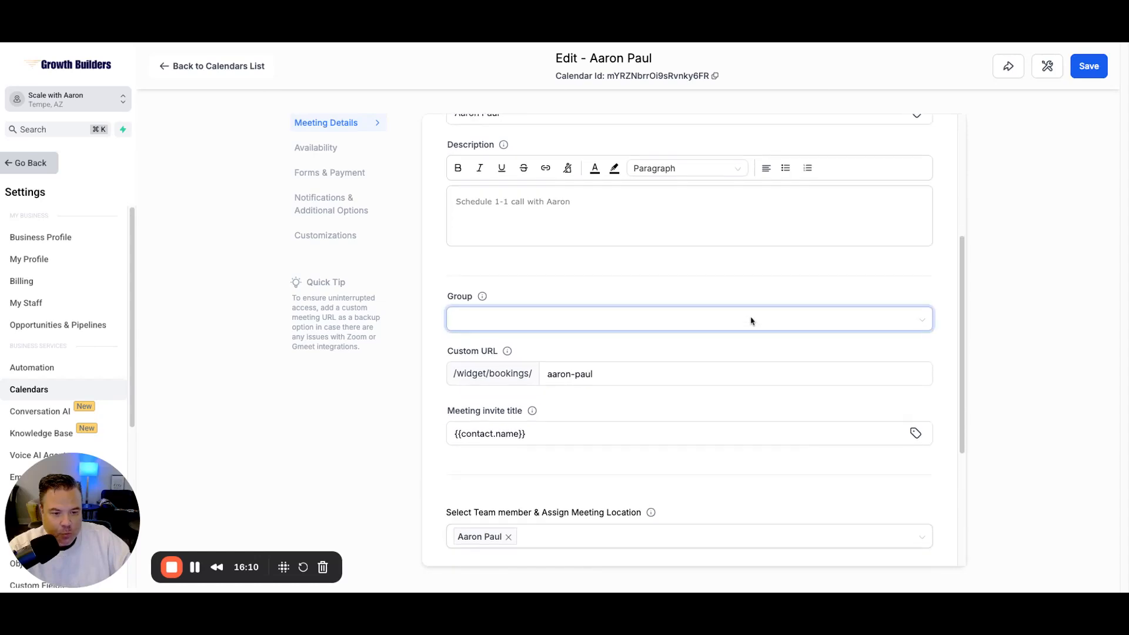
{"action": "left_click", "coordinate": [750, 316]}
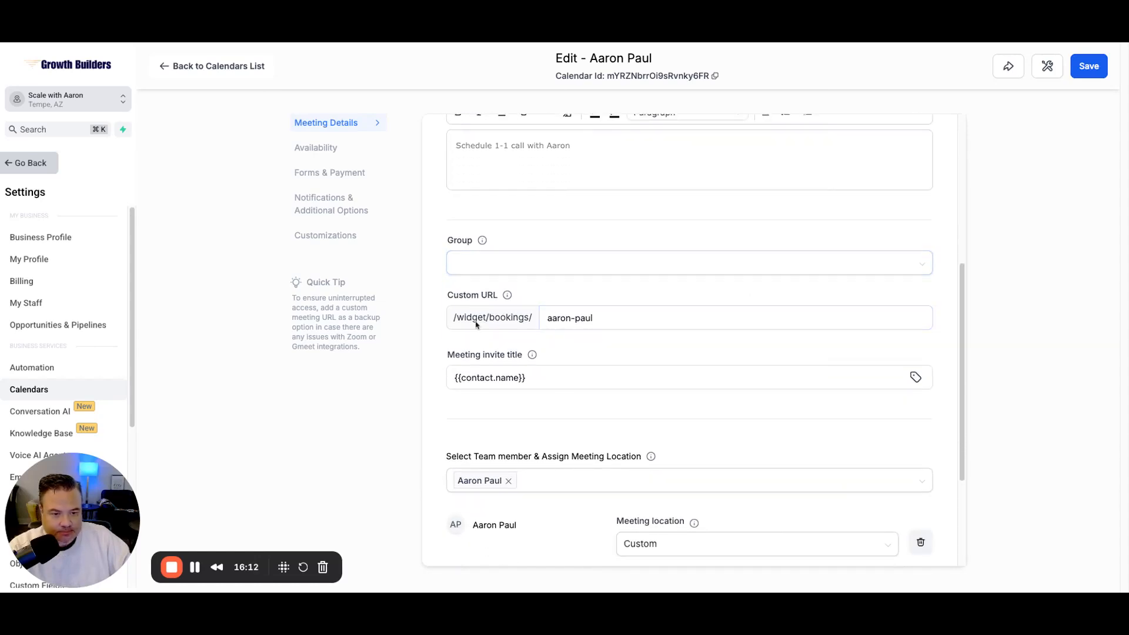
Step: Append ' // ' plus the host's name and ': Zoom Meeting' after {{contact.name}} in the invite title
{"action": "left_click", "coordinate": [624, 338]}
{"action": "scroll", "coordinate": [620, 334], "scroll_direction": "down", "scroll_amount": 2}
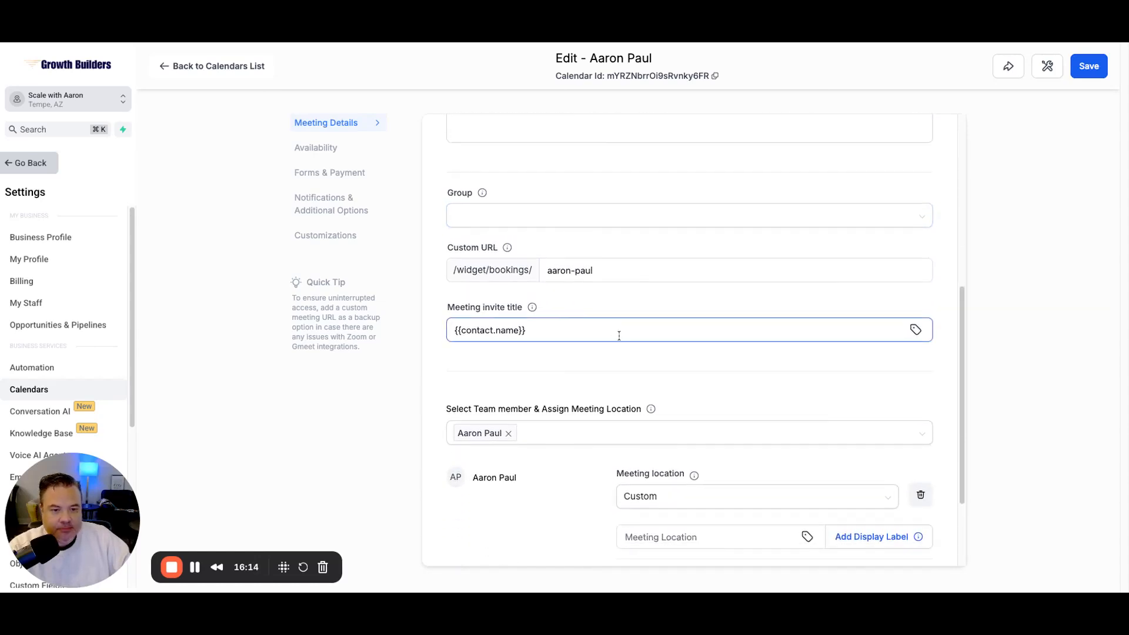
{"action": "left_click", "coordinate": [570, 280]}
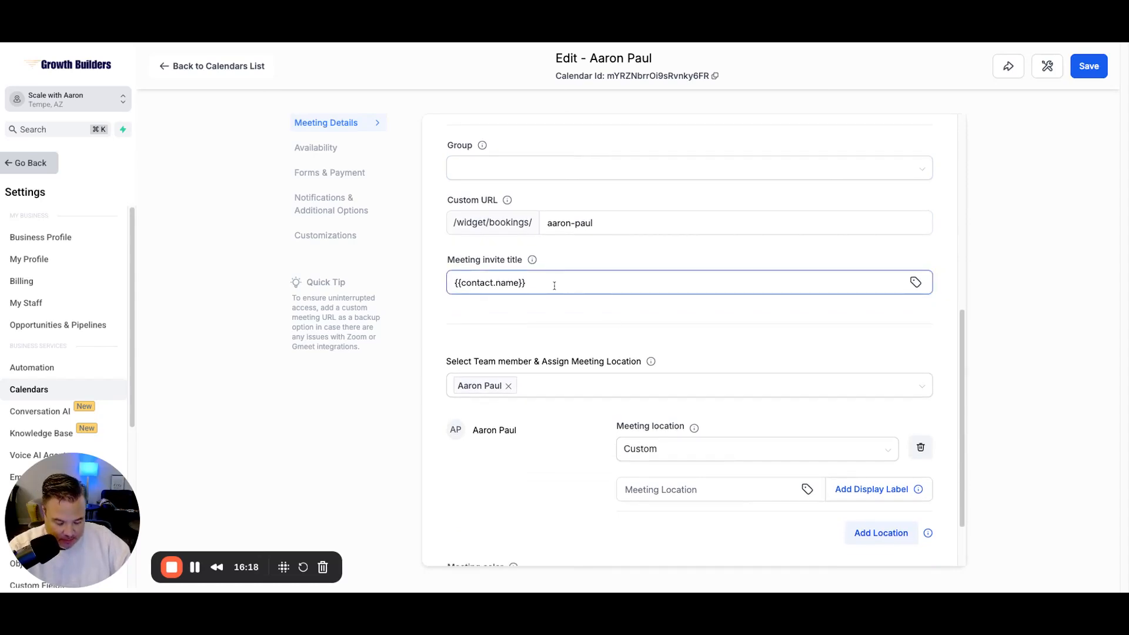
{"action": "left_click", "coordinate": [554, 285]}
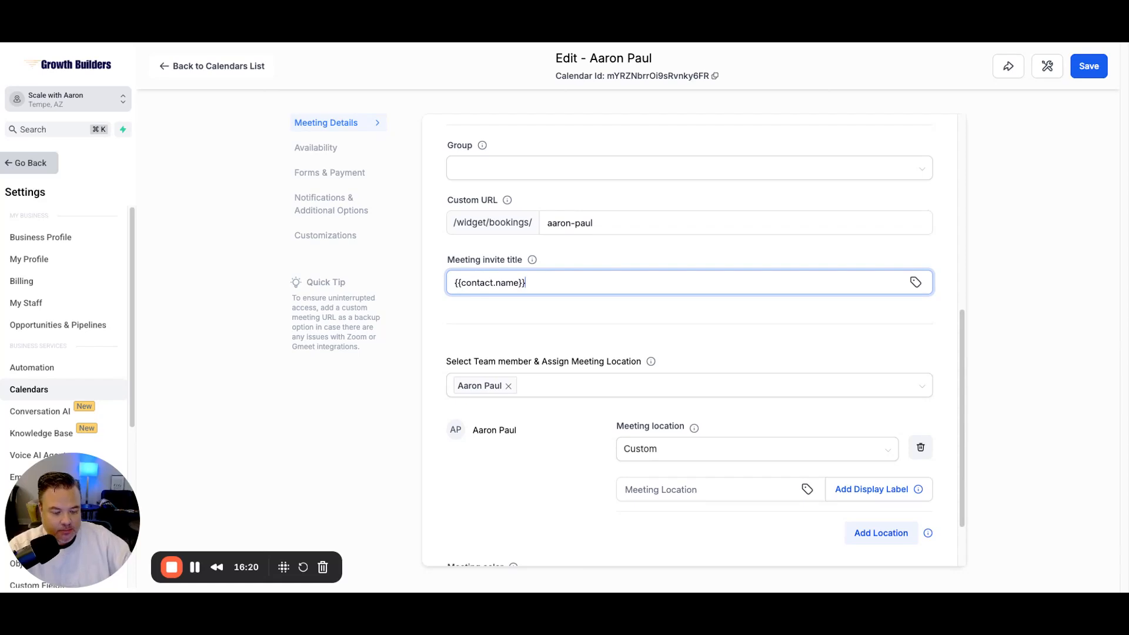
{"action": "type", "text": "//"}
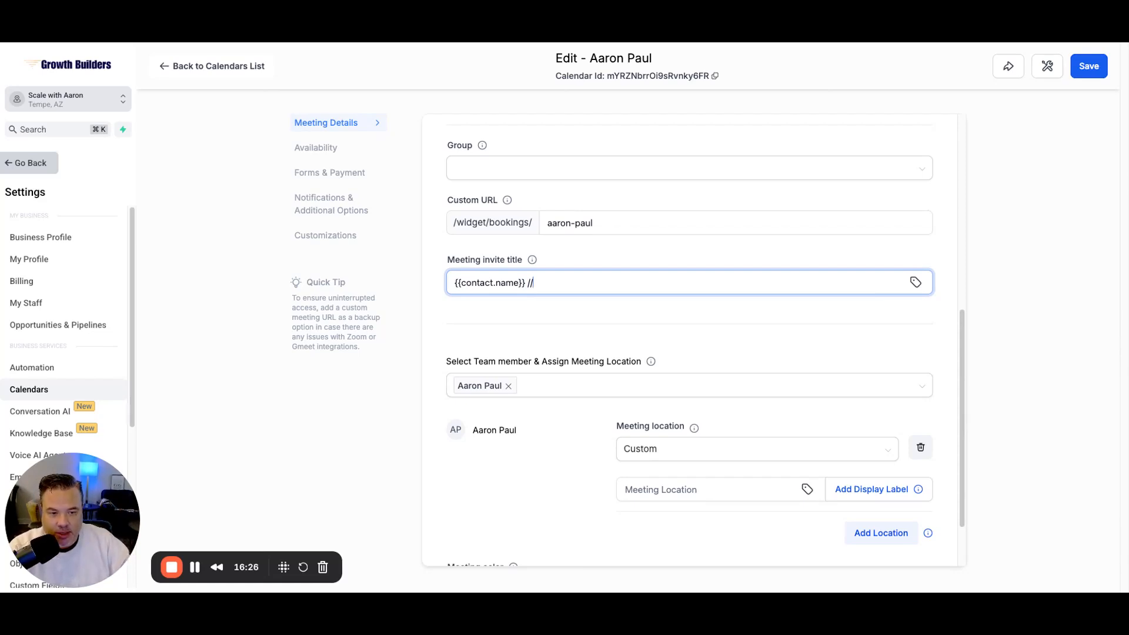
{"action": "type", "text": " Aaron: 1"}
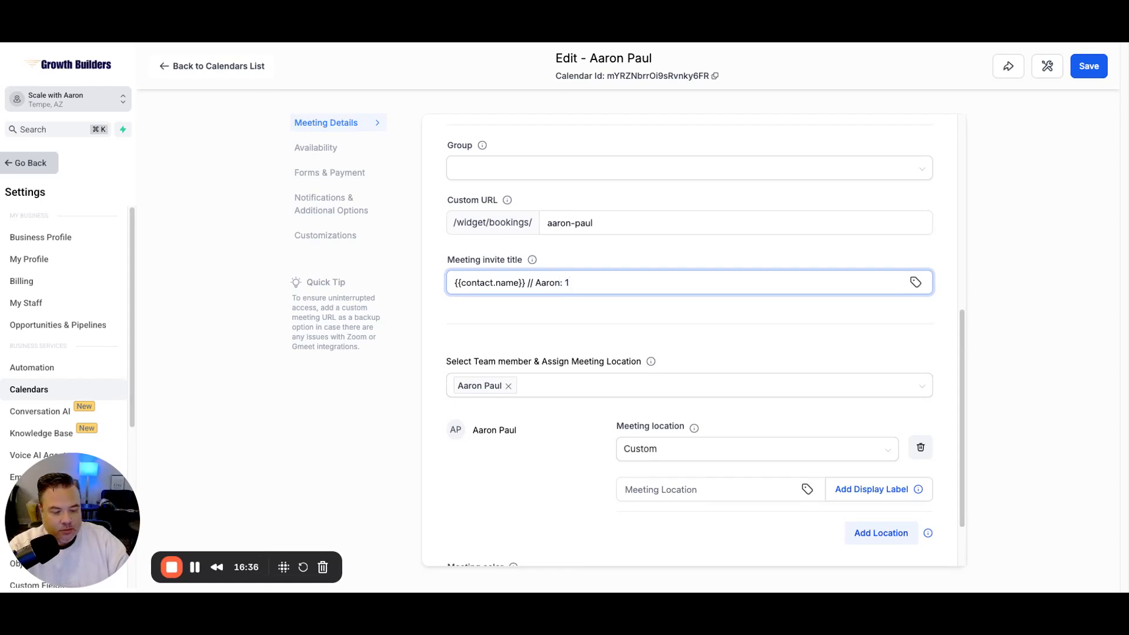
{"action": "key", "text": "BackSpace"}
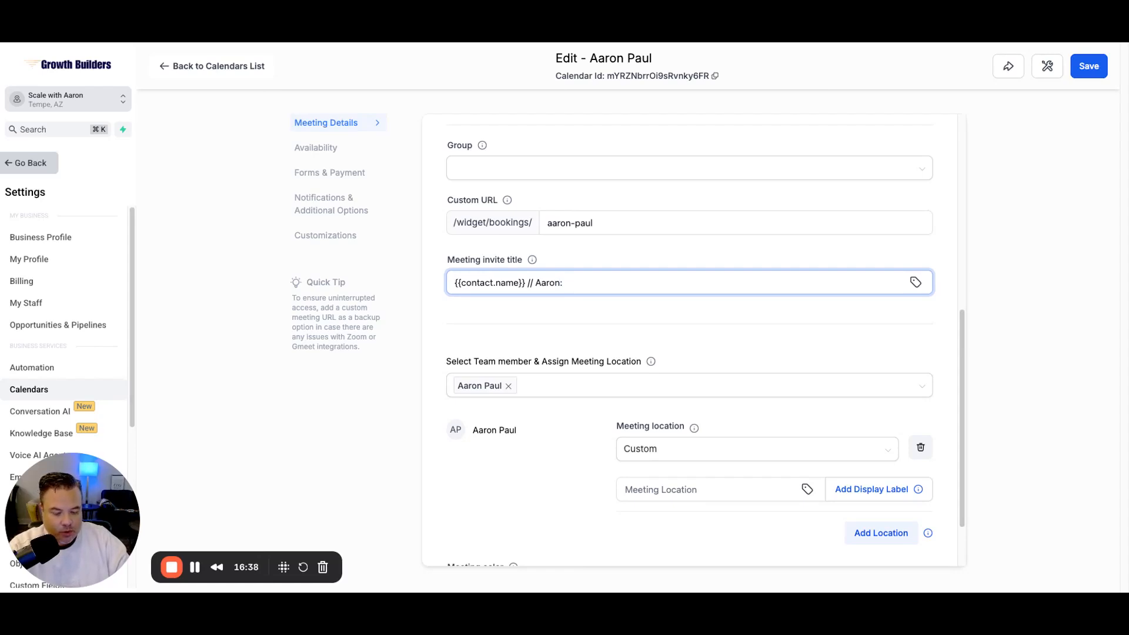
{"action": "type", "text": "S"}
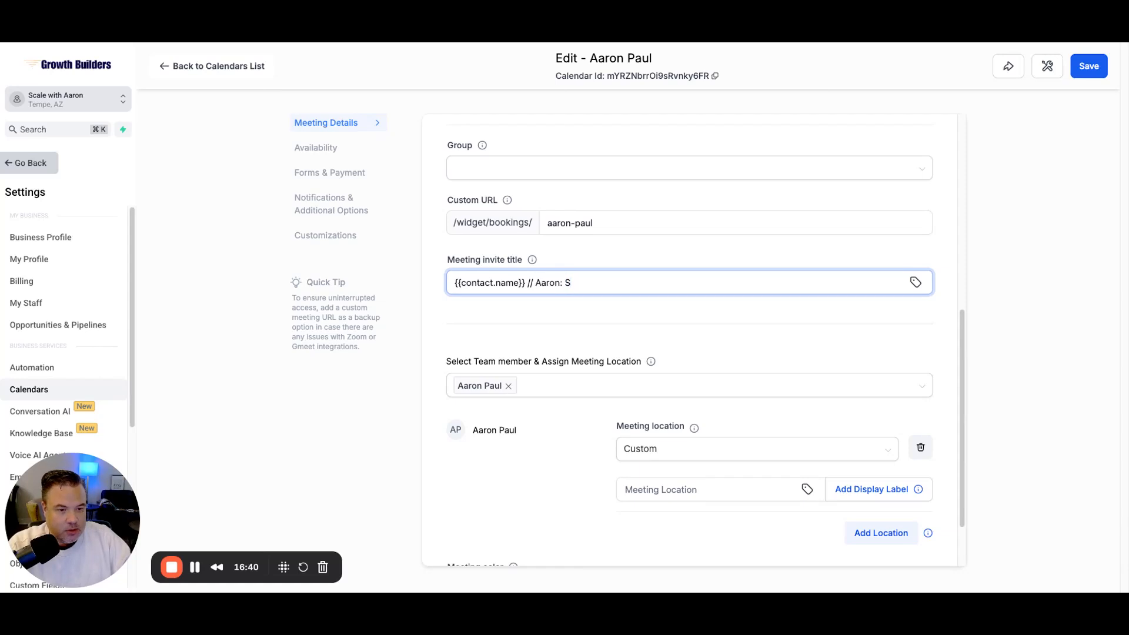
{"action": "key", "text": "BackSpace"}
{"action": "type", "text": "Meeting"}
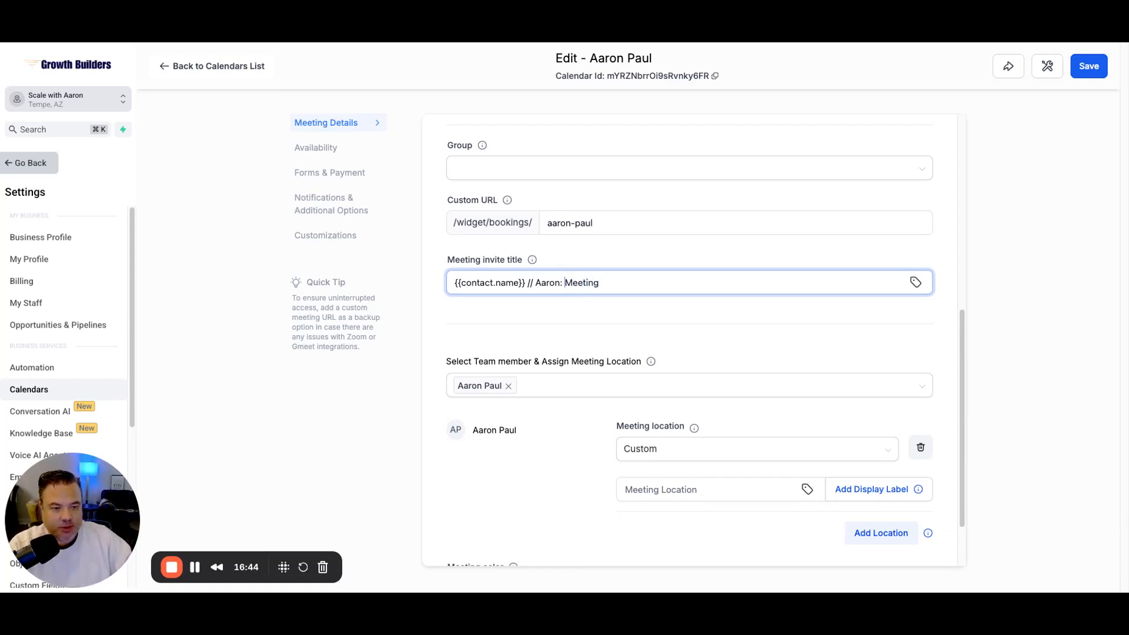
{"action": "type", "text": "Zoom"}
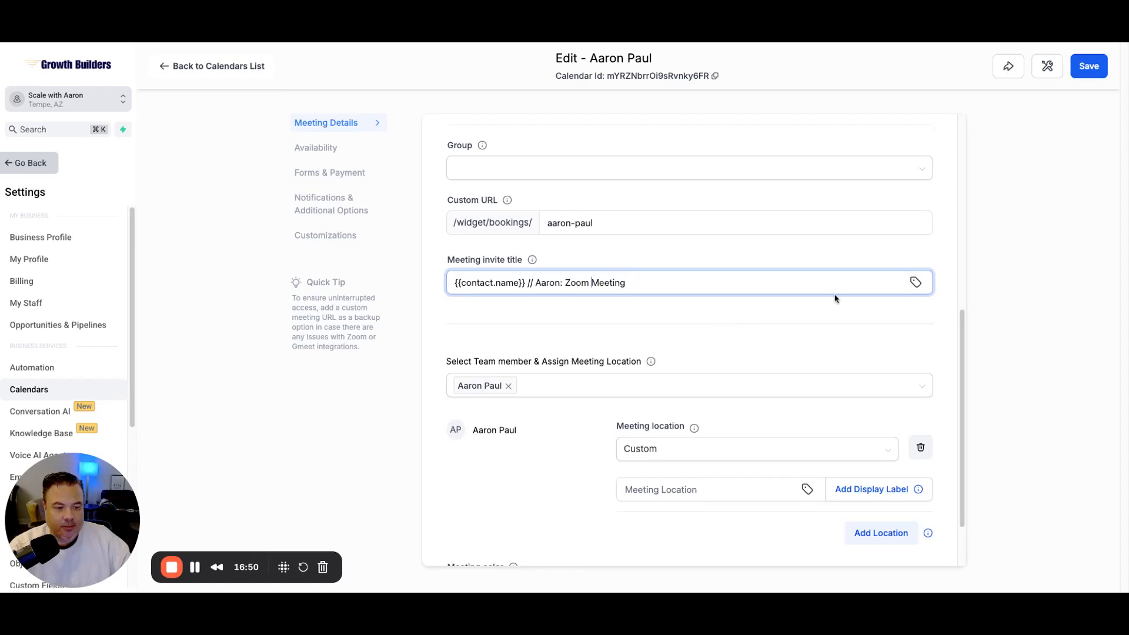
Step: Set the meeting location to Zoom and the meeting colour to orange
{"action": "scroll", "coordinate": [833, 298], "scroll_direction": "down", "scroll_amount": 2}
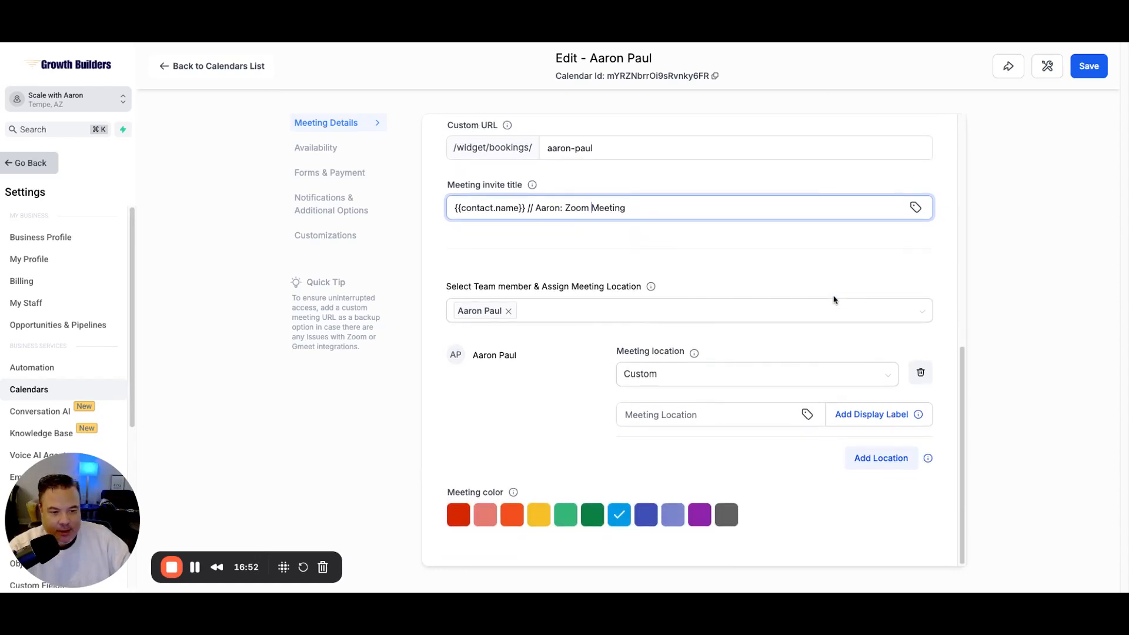
{"action": "left_click", "coordinate": [703, 381]}
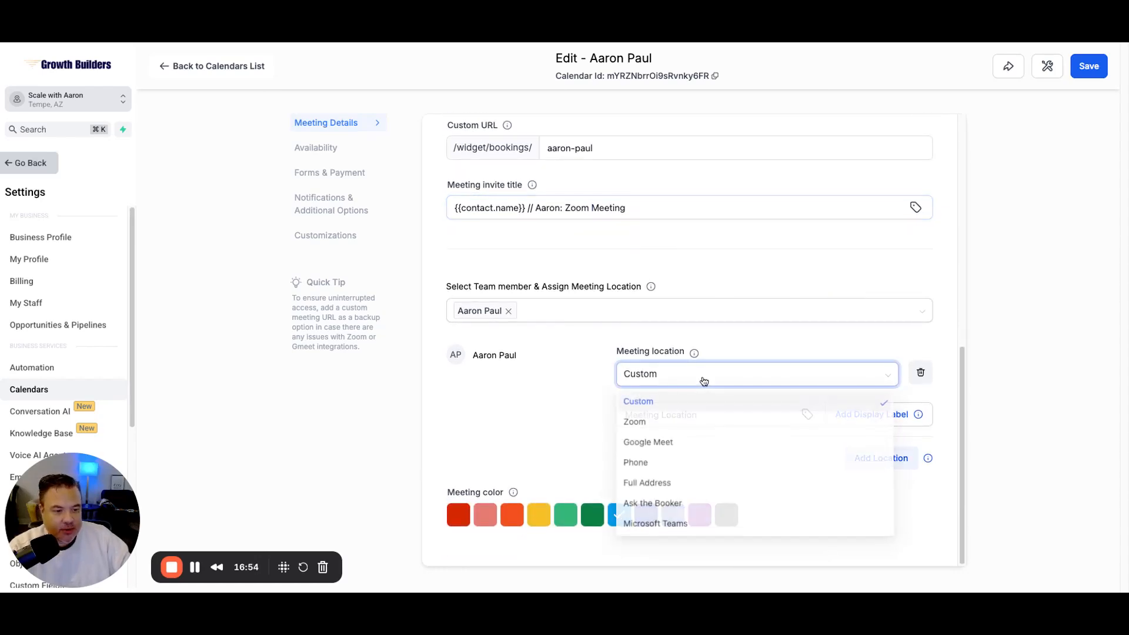
{"action": "left_click", "coordinate": [631, 423]}
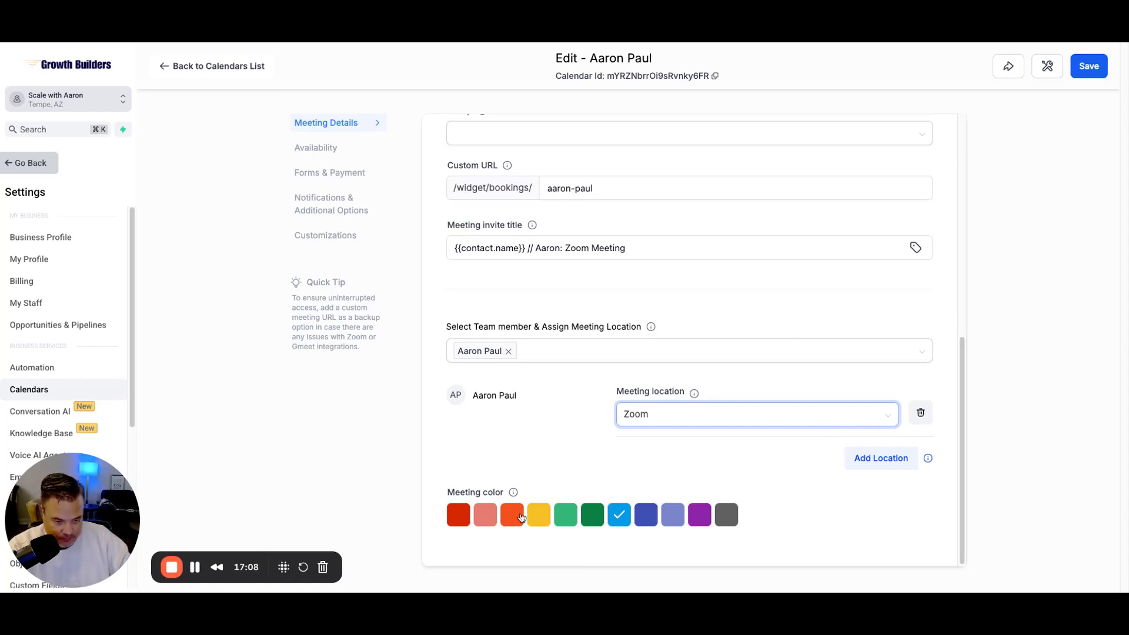
{"action": "left_click", "coordinate": [510, 517]}
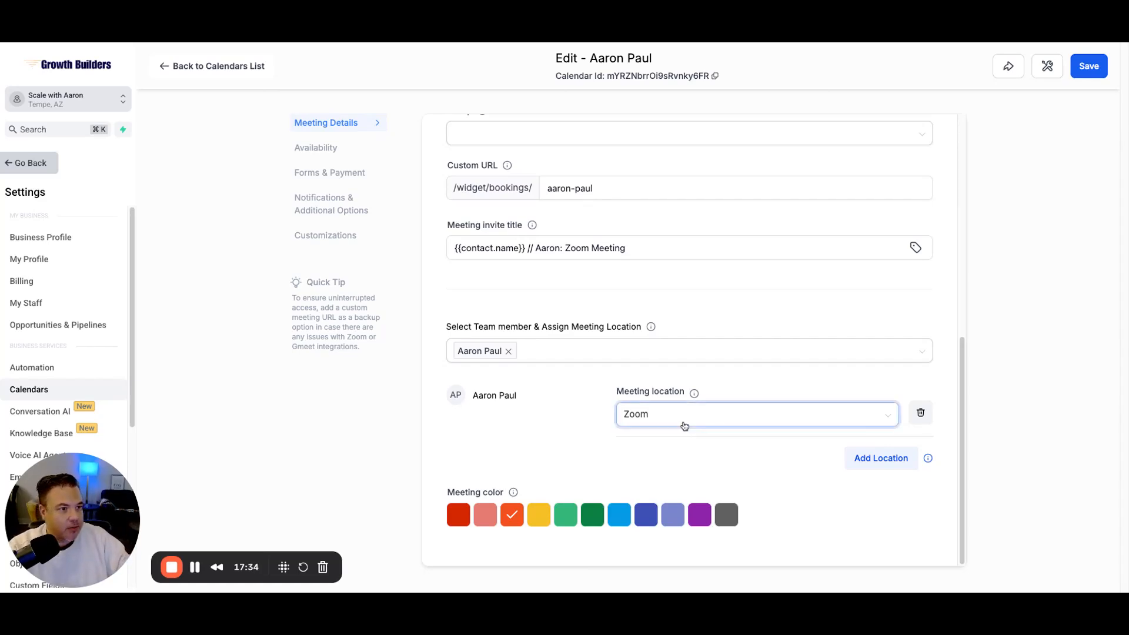
Step: Scroll back to the top and save the calendar's meeting details
{"action": "scroll", "coordinate": [711, 348], "scroll_direction": "up", "scroll_amount": 10}
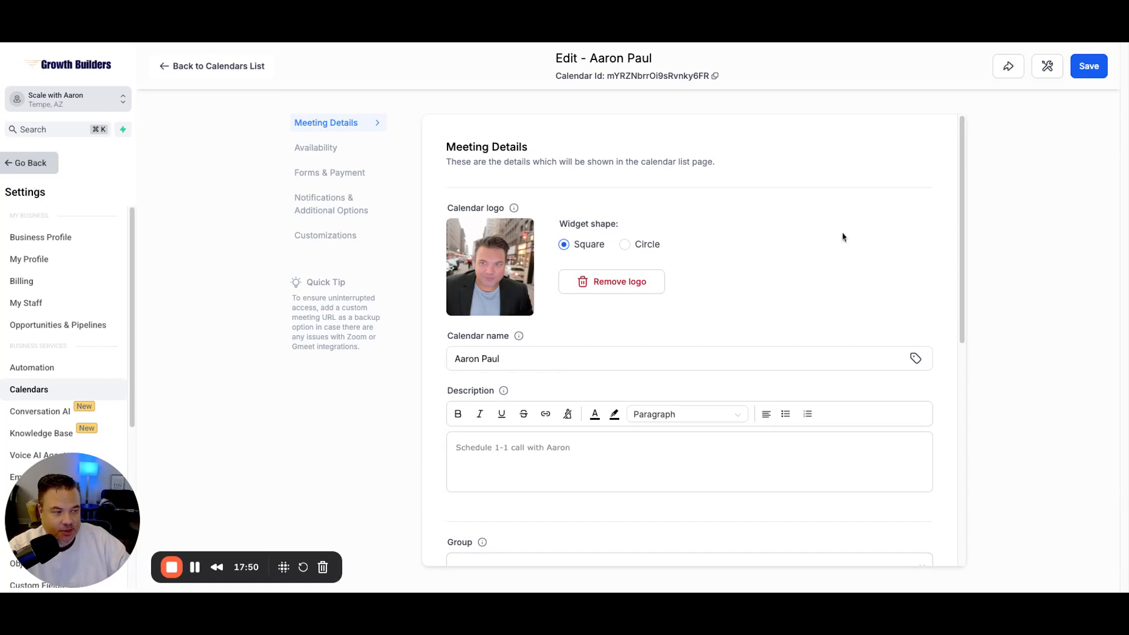
{"action": "left_click", "coordinate": [1098, 72]}
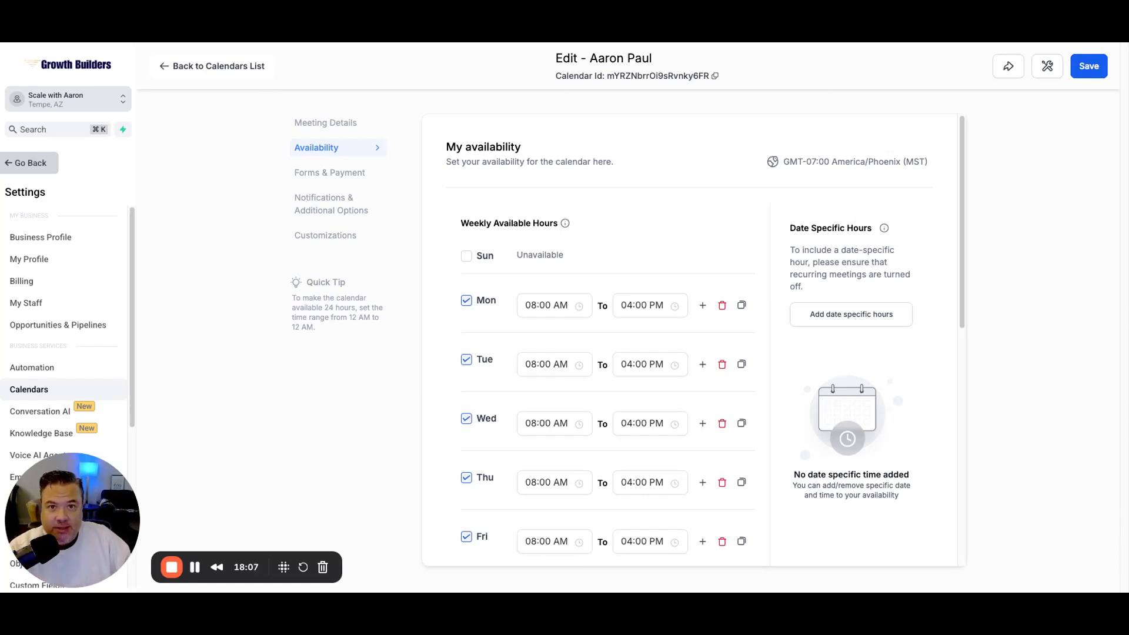
{"action": "scroll", "coordinate": [694, 341], "scroll_direction": "down", "scroll_amount": 5}
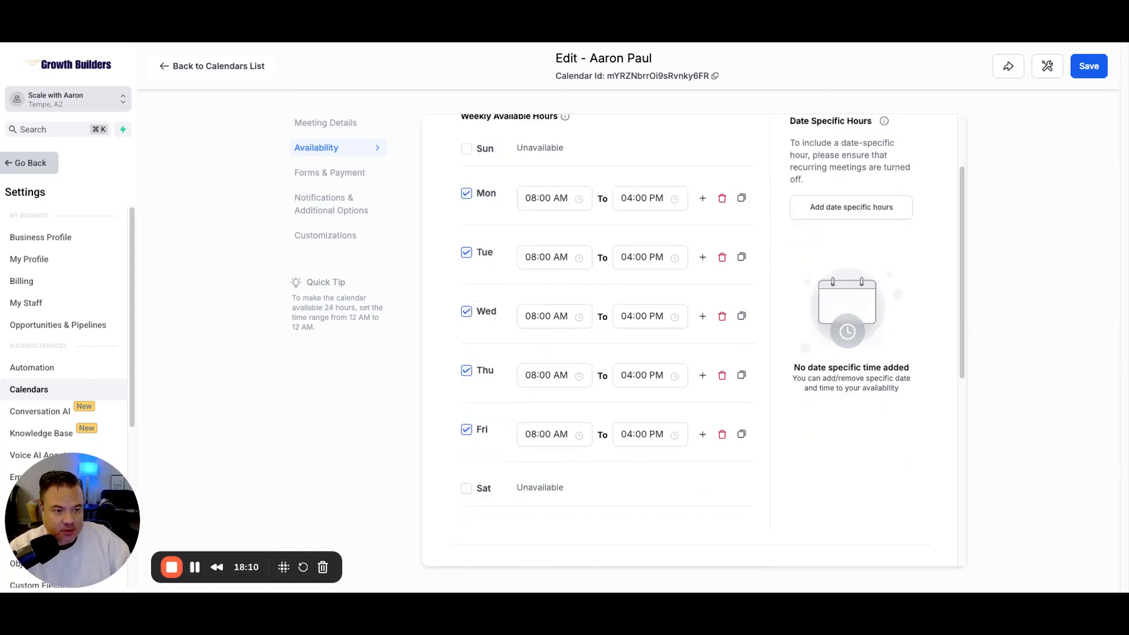
{"action": "scroll", "coordinate": [693, 341], "scroll_direction": "down", "scroll_amount": 1}
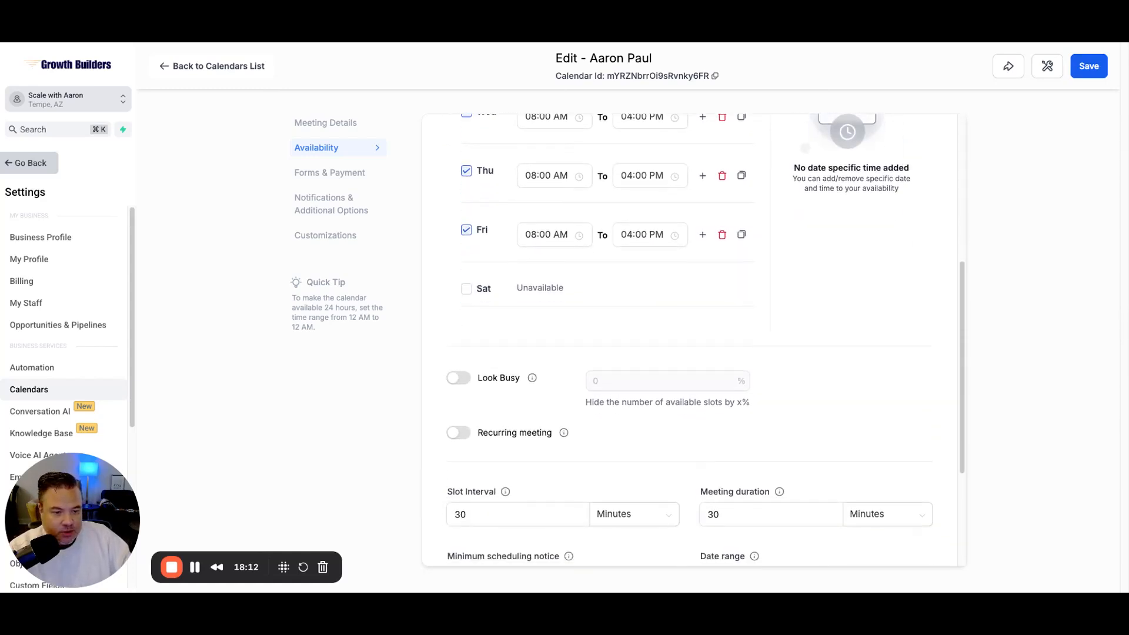
{"action": "scroll", "coordinate": [693, 341], "scroll_direction": "down", "scroll_amount": 2}
{"action": "scroll", "coordinate": [689, 339], "scroll_direction": "down", "scroll_amount": 1}
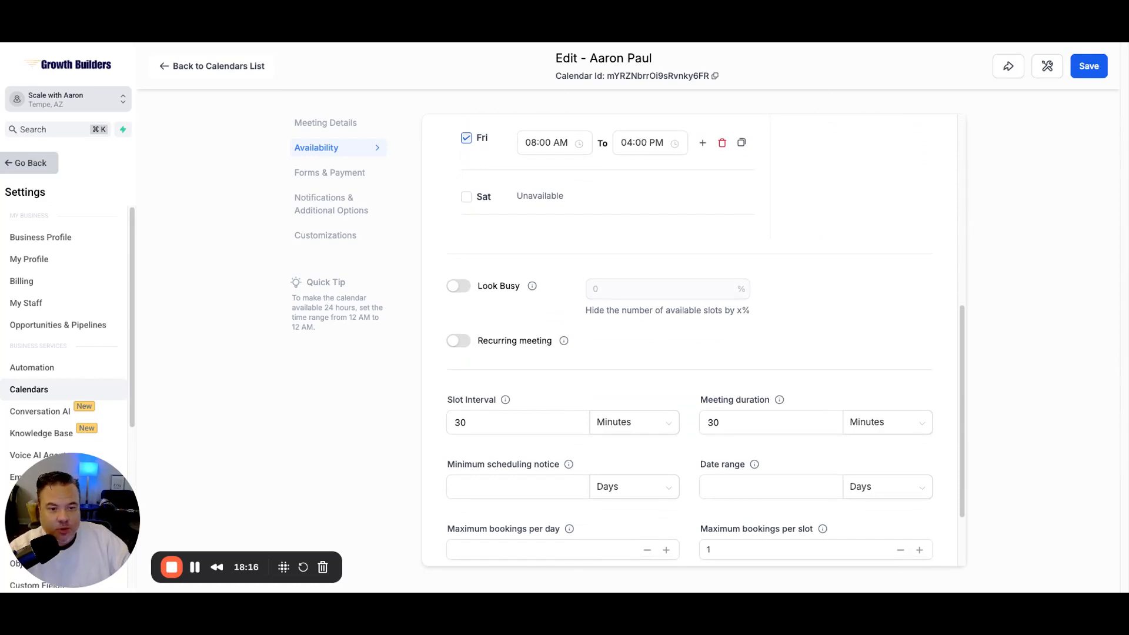
{"action": "scroll", "coordinate": [694, 341], "scroll_direction": "down", "scroll_amount": 1}
{"action": "left_click", "coordinate": [458, 255]}
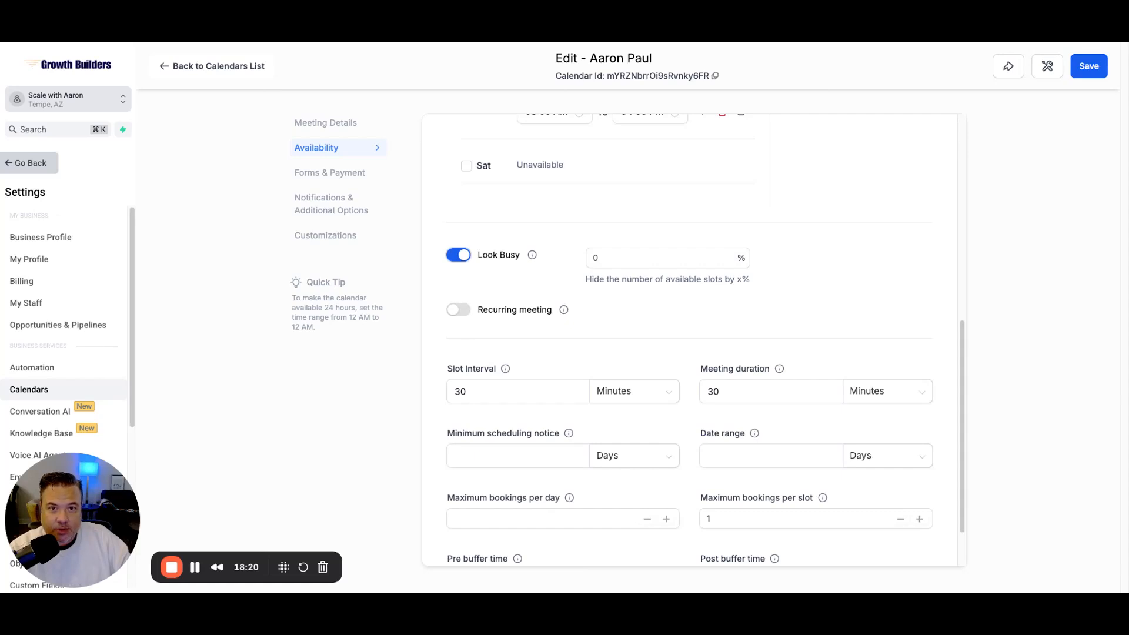
{"action": "left_click", "coordinate": [611, 258]}
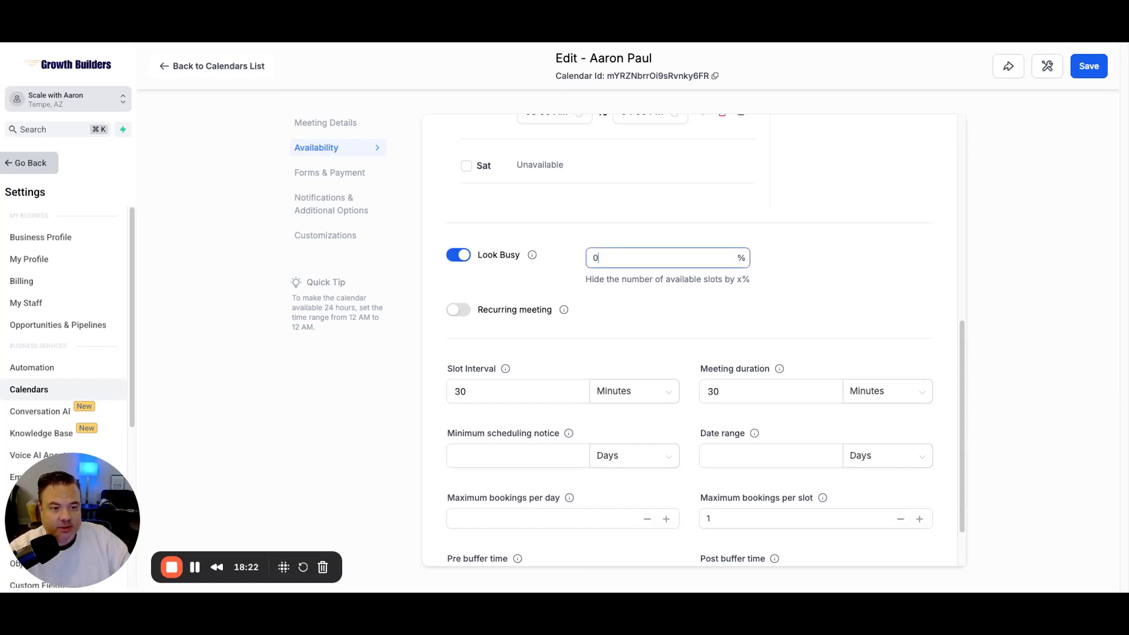
{"action": "left_click_drag", "start_coordinate": [609, 258], "coordinate": [573, 263]}
{"action": "type", "text": "50"}
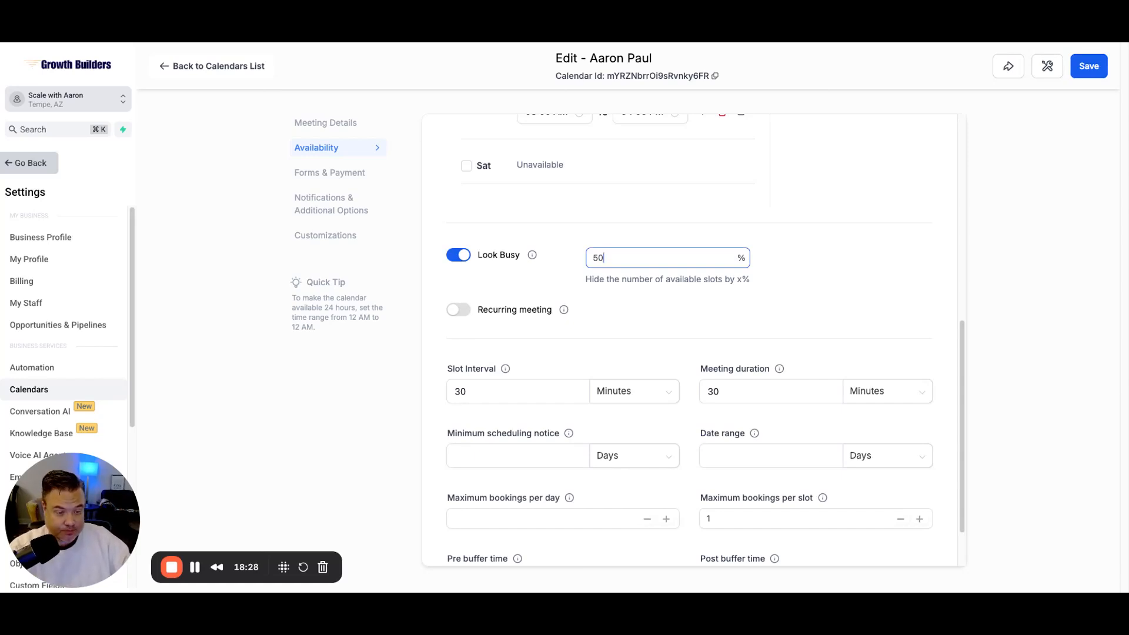
{"action": "left_click_drag", "start_coordinate": [613, 258], "coordinate": [568, 263]}
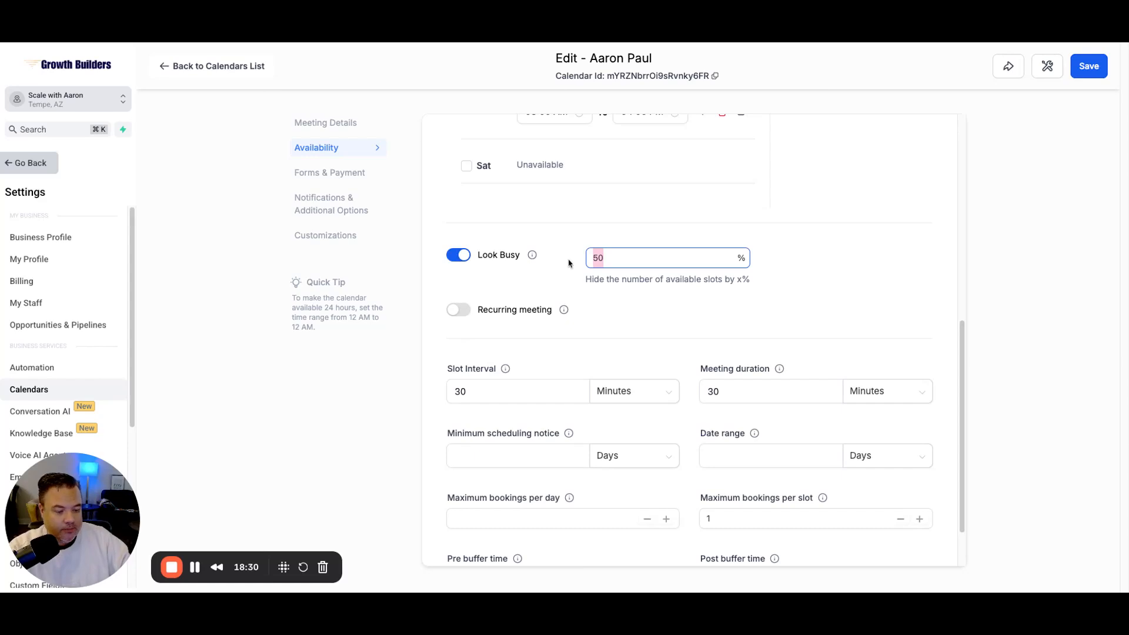
{"action": "key", "text": "BackSpace"}
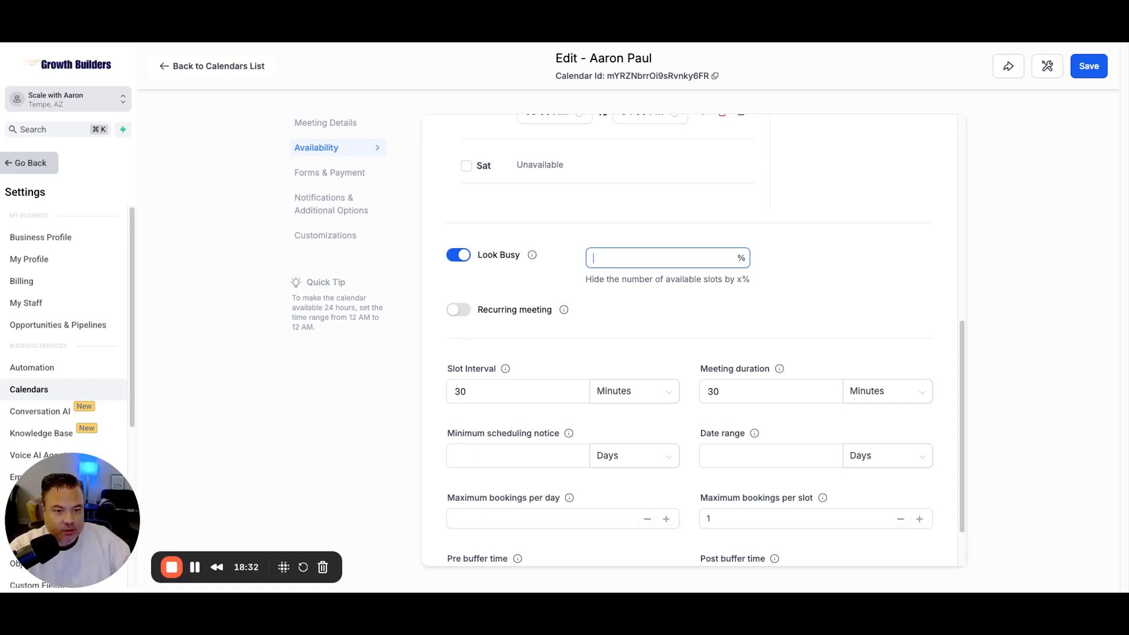
{"action": "left_click", "coordinate": [458, 255]}
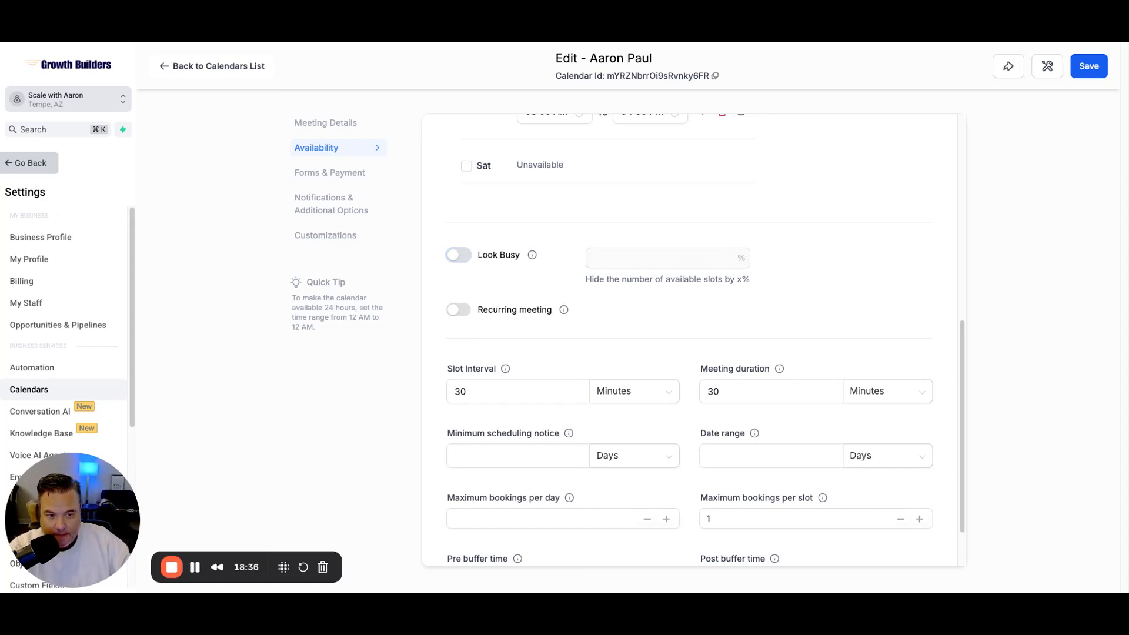
{"action": "scroll", "coordinate": [688, 339], "scroll_direction": "down", "scroll_amount": 2}
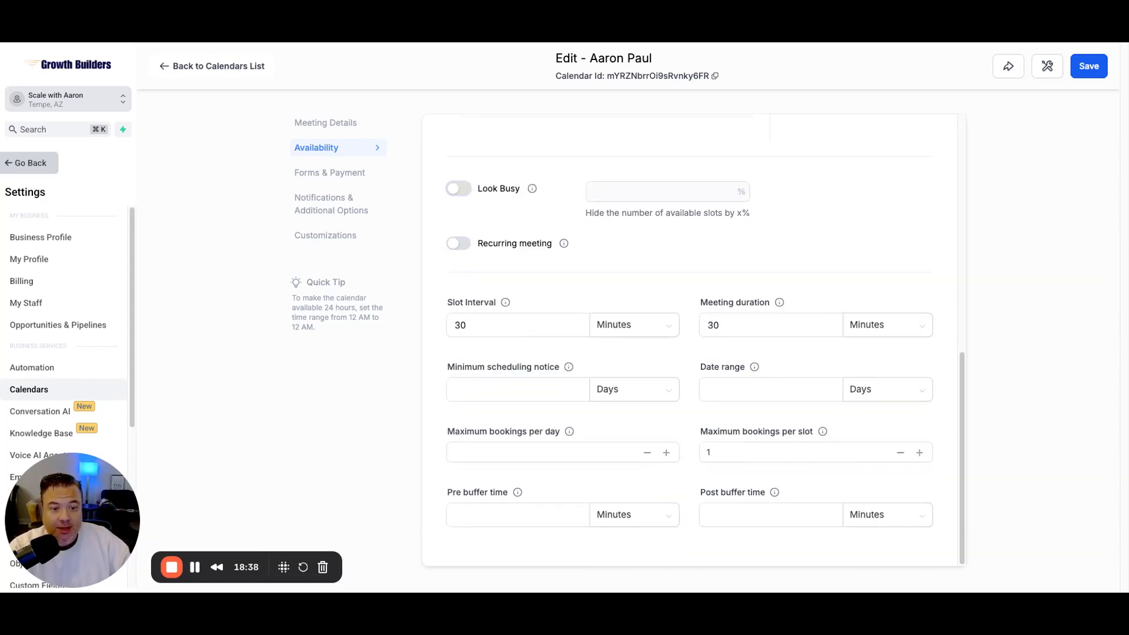
{"action": "left_click", "coordinate": [458, 243]}
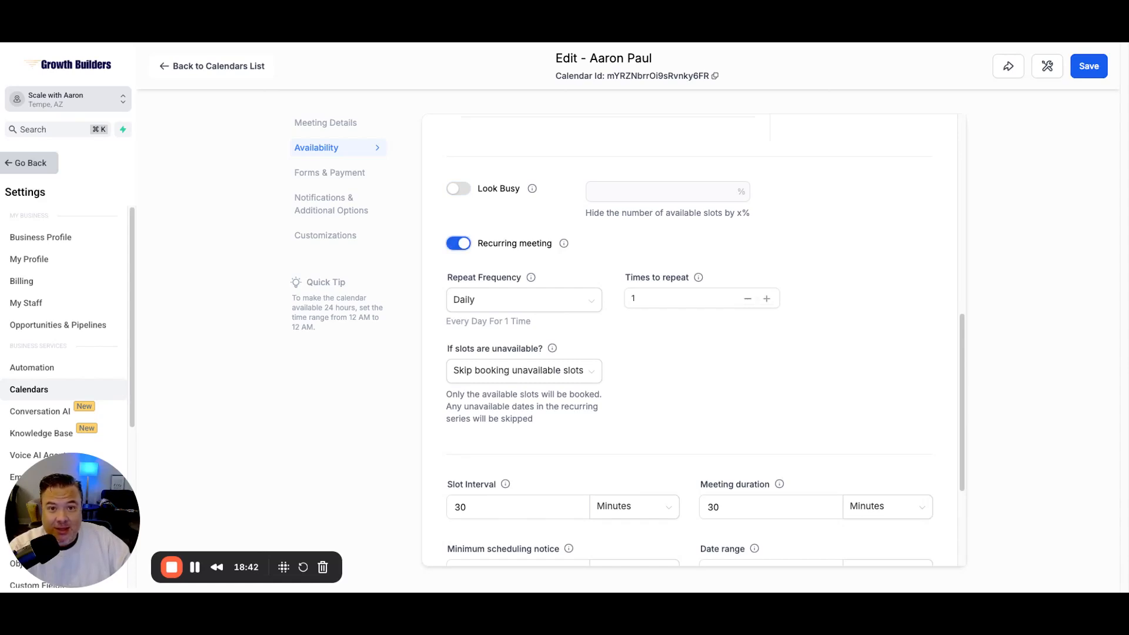
{"action": "left_click", "coordinate": [458, 244]}
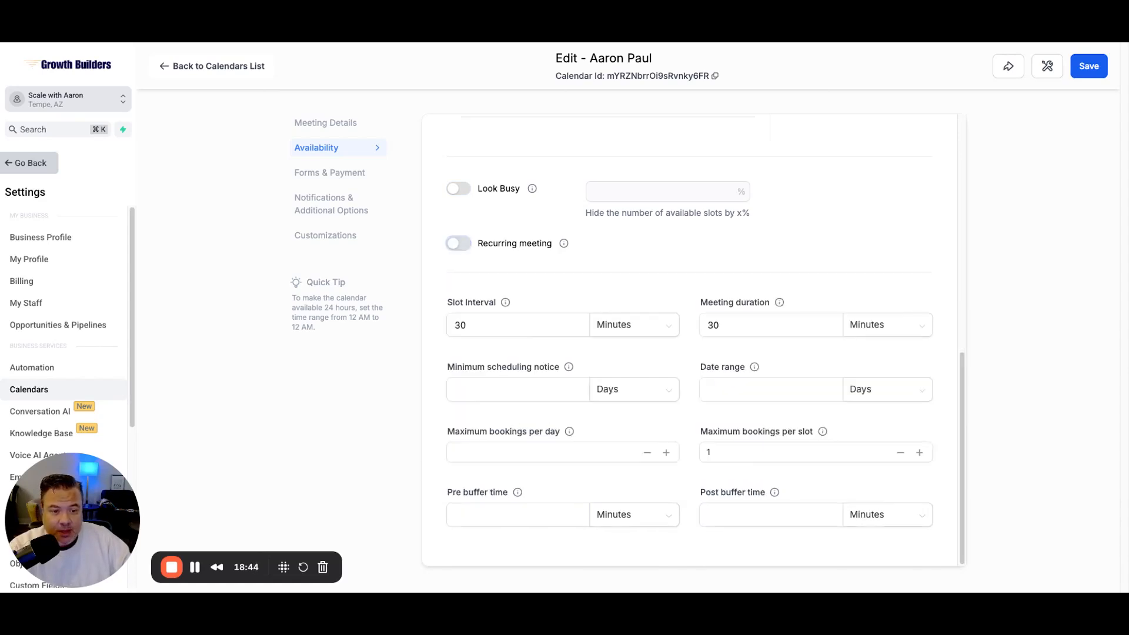
{"action": "left_click", "coordinate": [458, 244]}
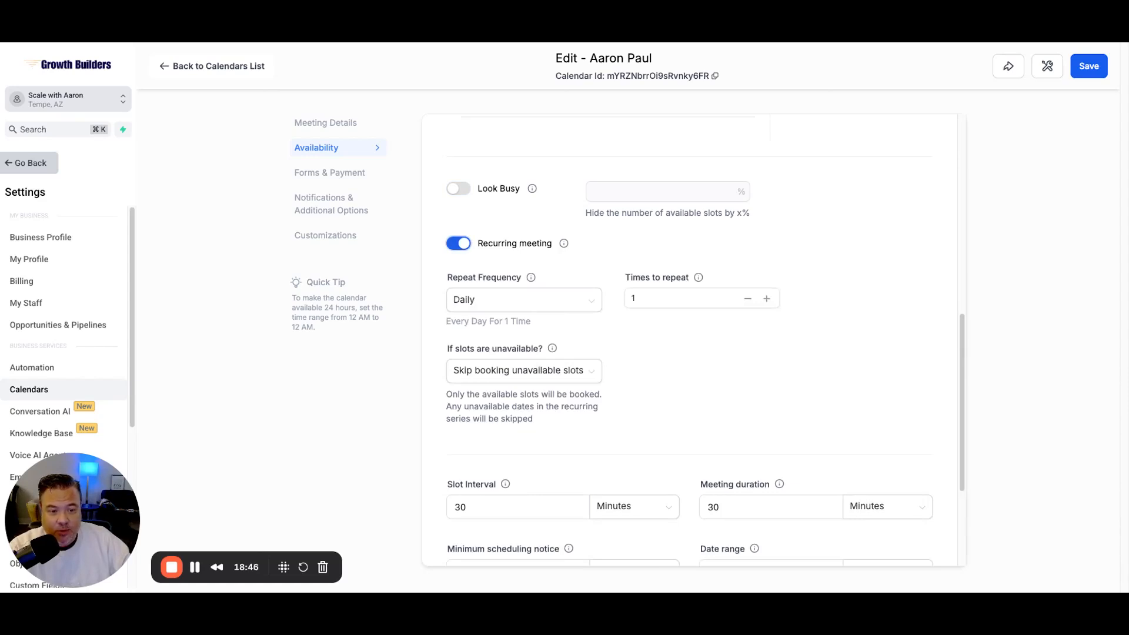
{"action": "left_click", "coordinate": [523, 300]}
{"action": "left_click", "coordinate": [500, 328]}
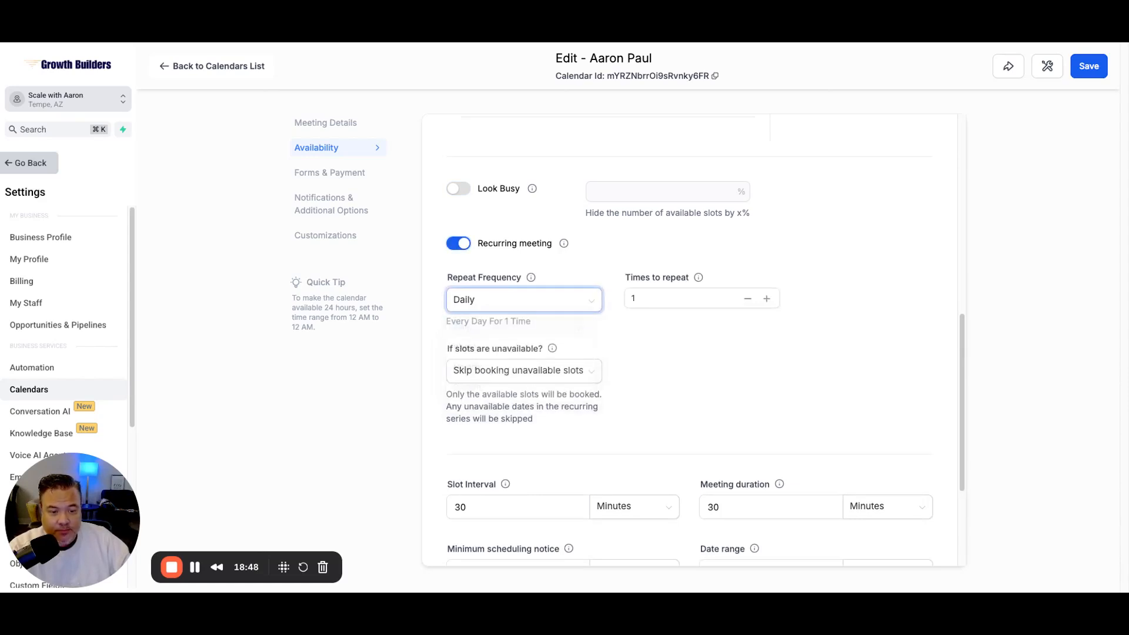
{"action": "left_click", "coordinate": [517, 300]}
{"action": "left_click", "coordinate": [499, 350]}
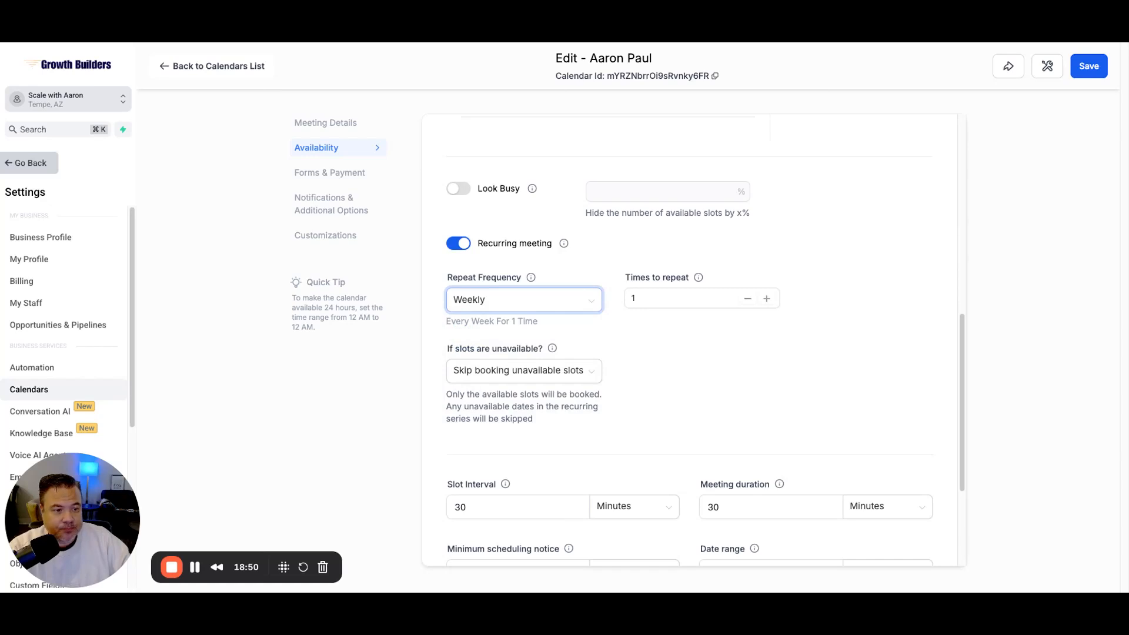
{"action": "key", "text": "Tab"}
{"action": "type", "text": "5"}
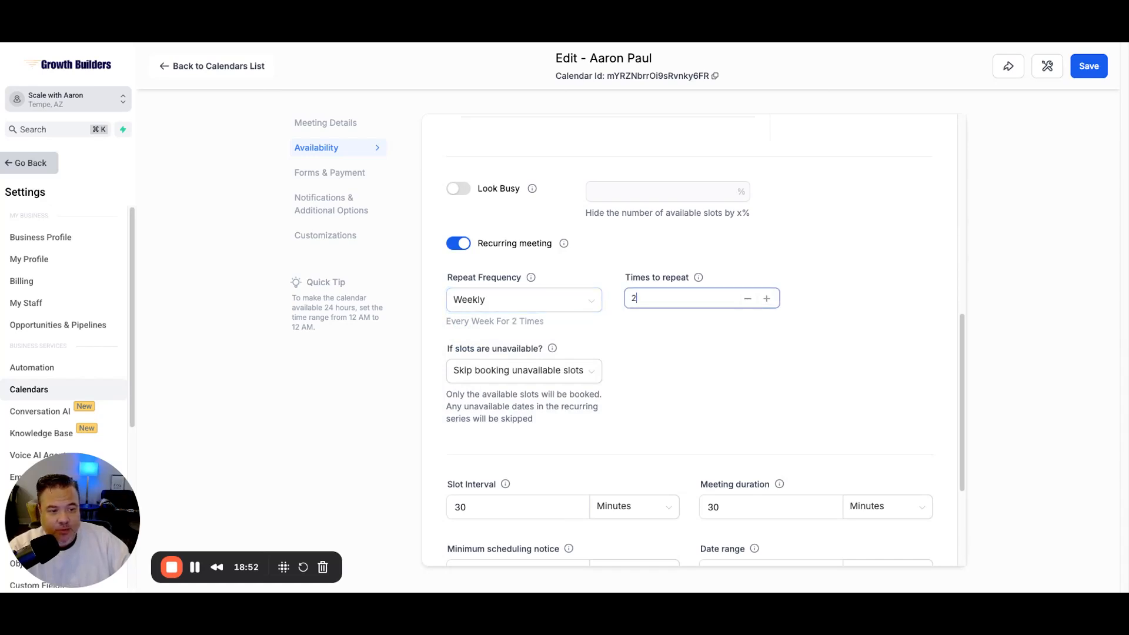
{"action": "key", "text": "BackSpace"}
{"action": "type", "text": "8"}
{"action": "key", "text": "Up"}
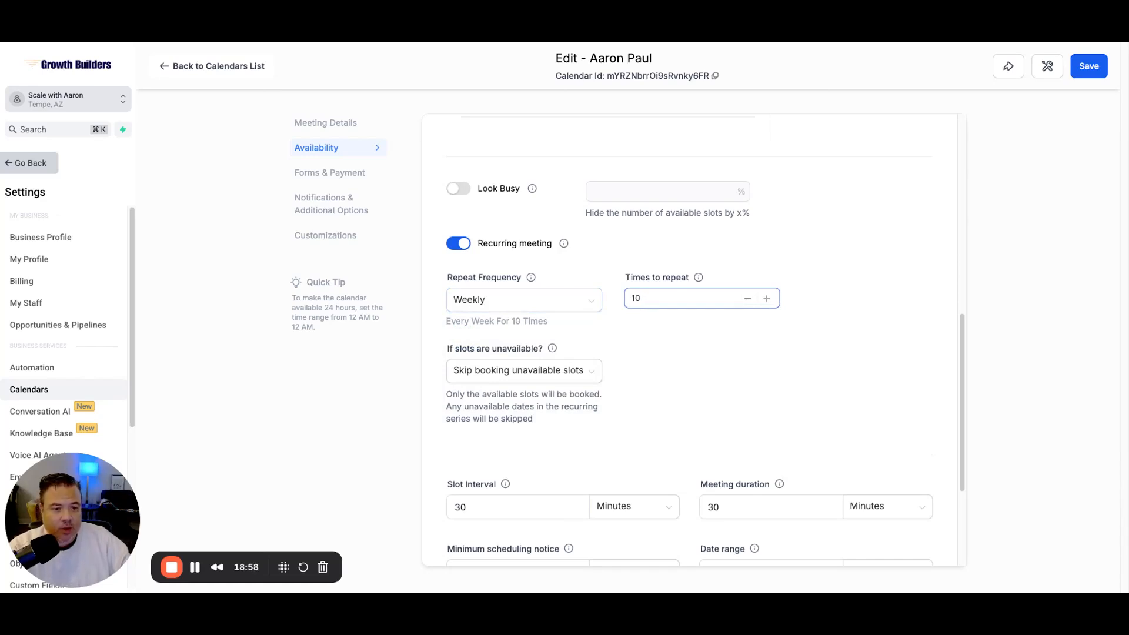
{"action": "left_click", "coordinate": [458, 244]}
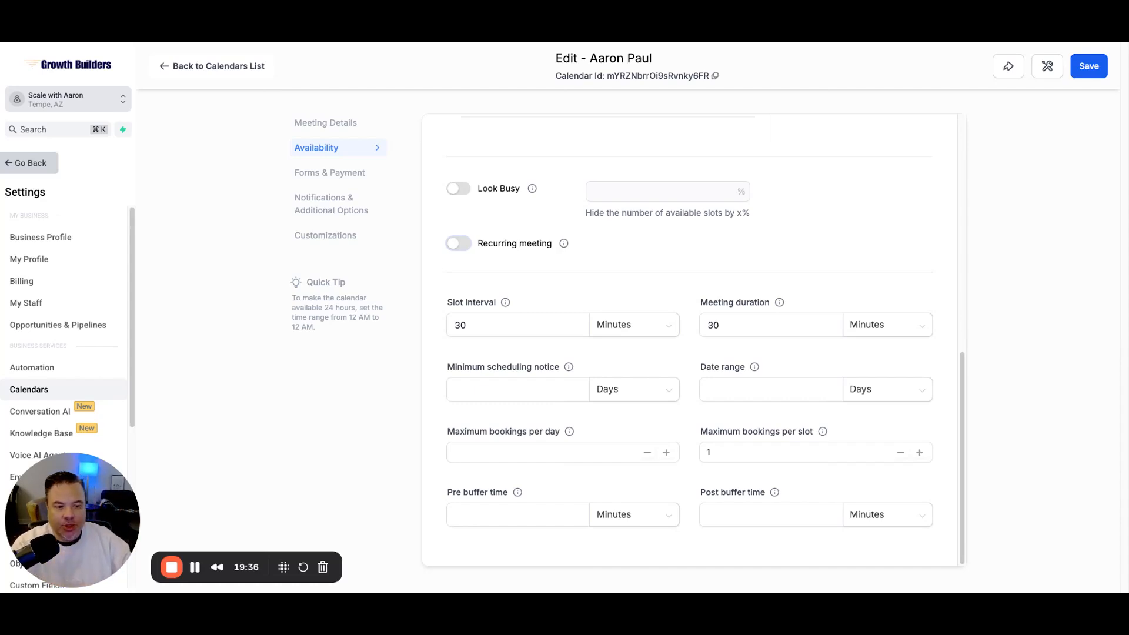
Step: Set a 1-day minimum scheduling notice, keeping Days as the unit, and go to Date range
{"action": "left_click", "coordinate": [517, 390]}
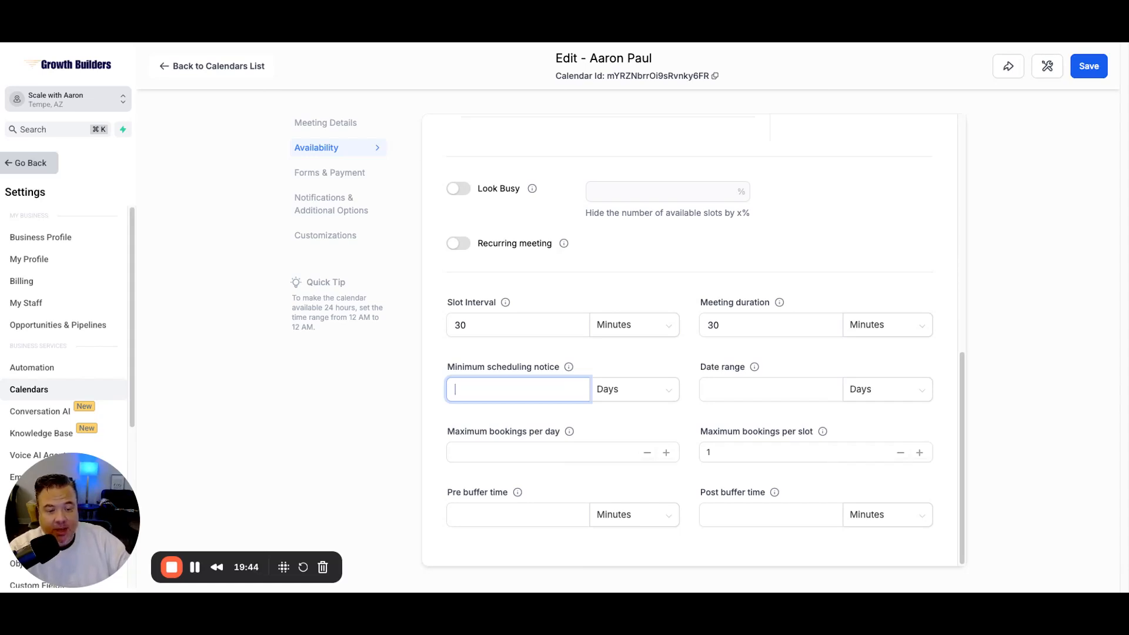
{"action": "left_click", "coordinate": [634, 389]}
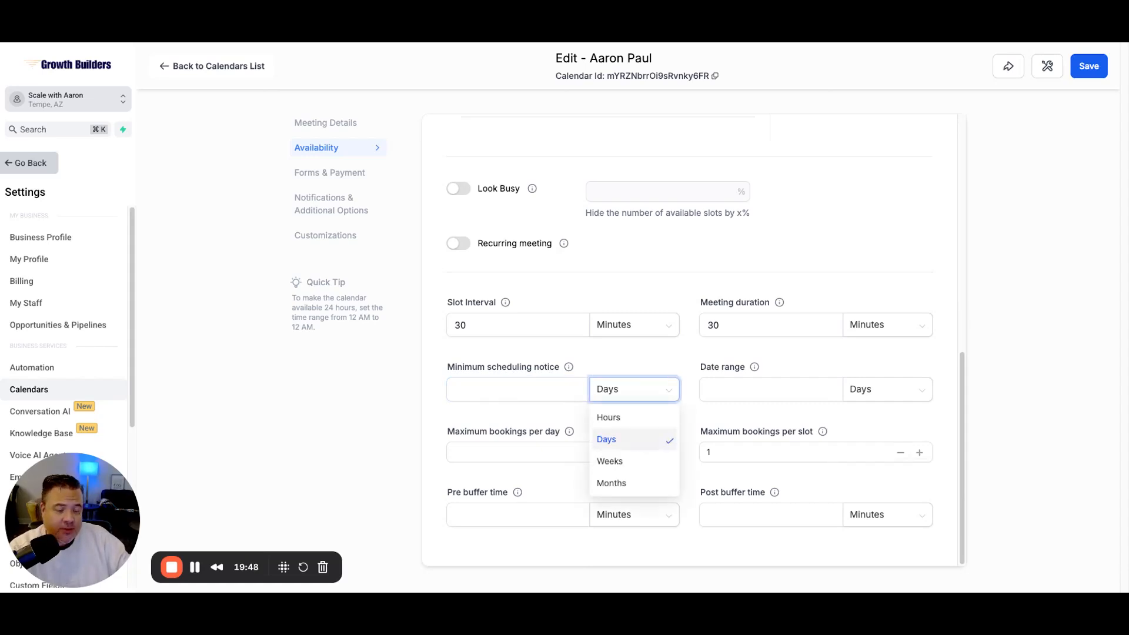
{"action": "left_click", "coordinate": [517, 389]}
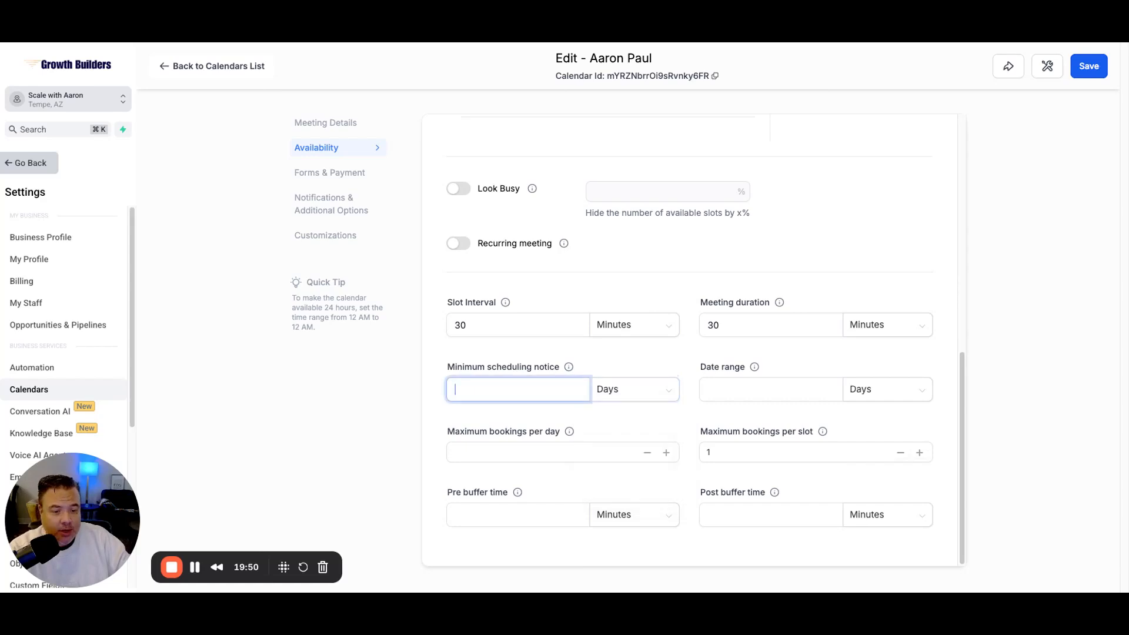
{"action": "type", "text": "1"}
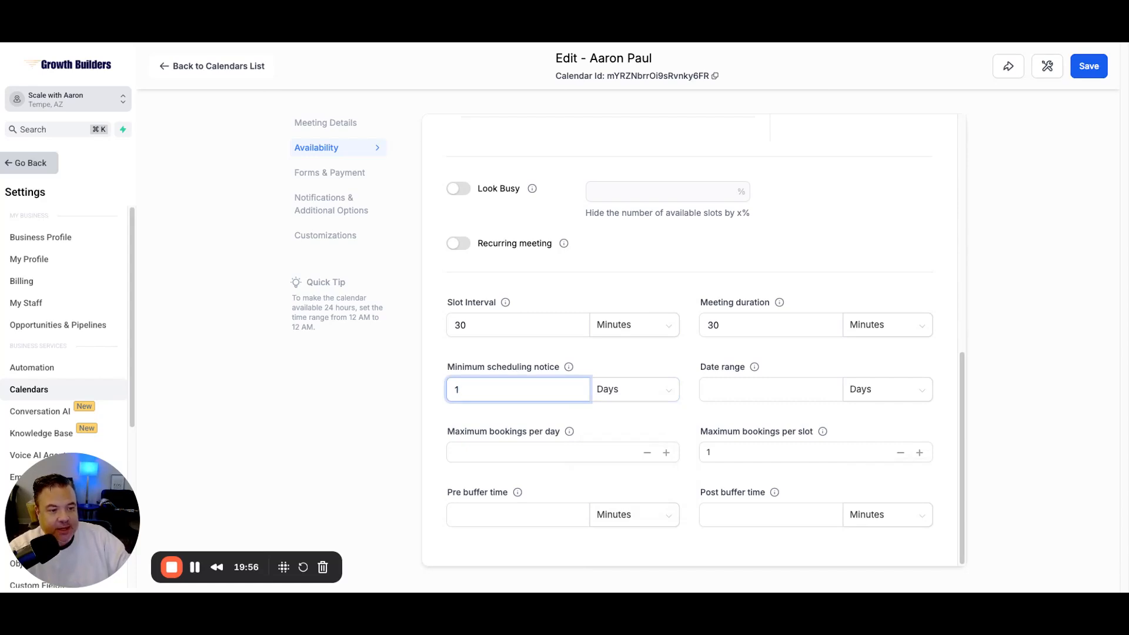
{"action": "left_click", "coordinate": [770, 389]}
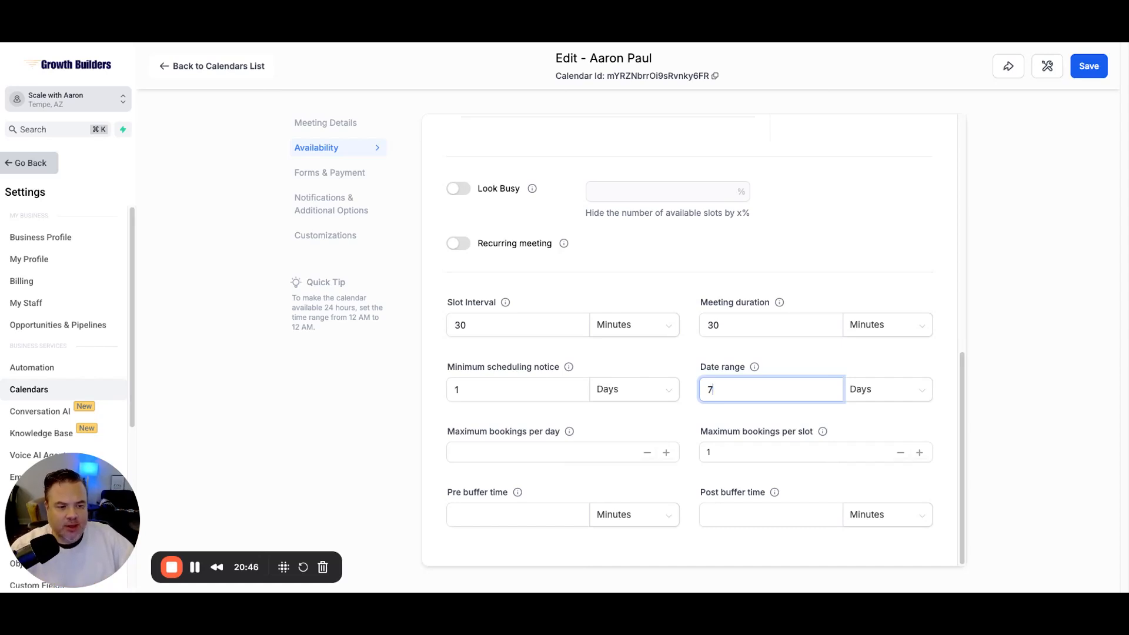
Step: Replace the booking date range of 7 with 10 days
{"action": "double_click", "coordinate": [710, 390]}
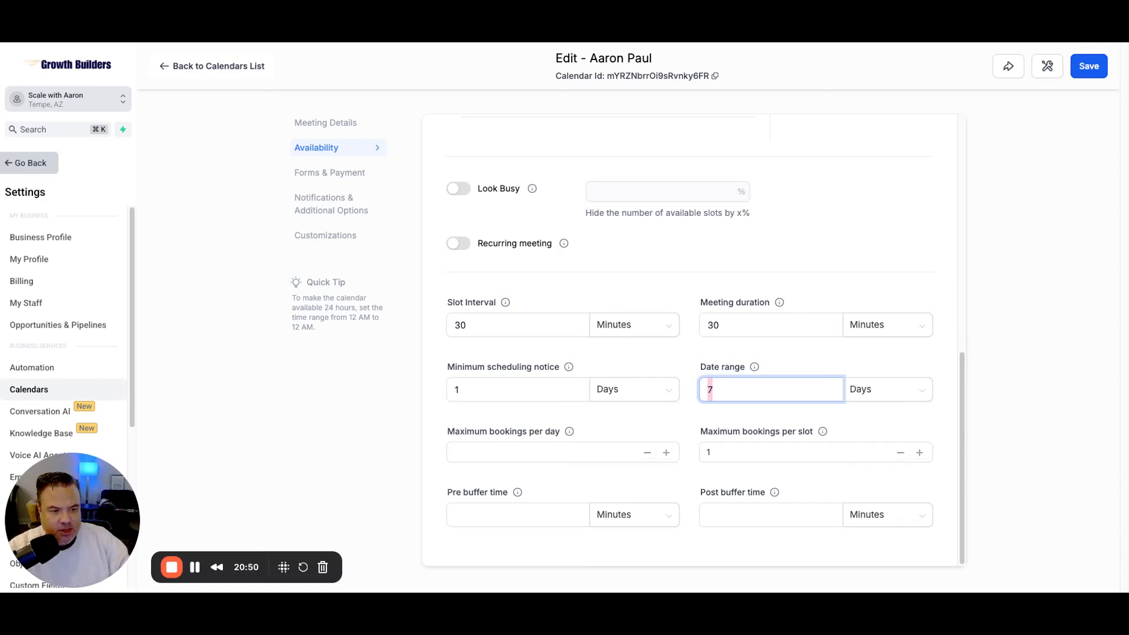
{"action": "type", "text": "10"}
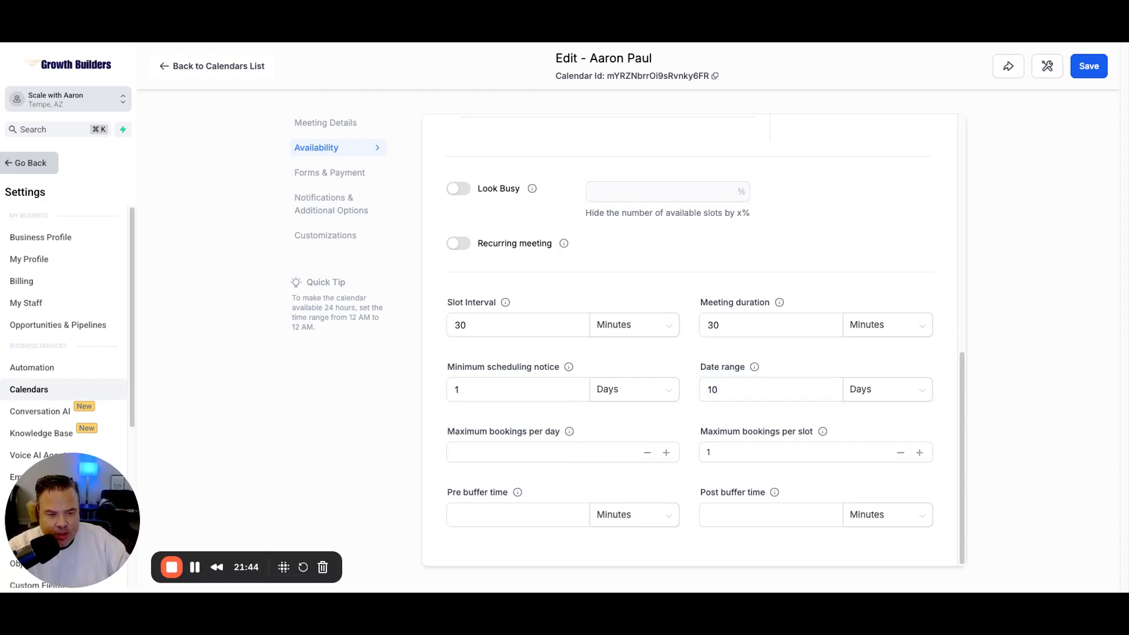
{"action": "left_click", "coordinate": [542, 452]}
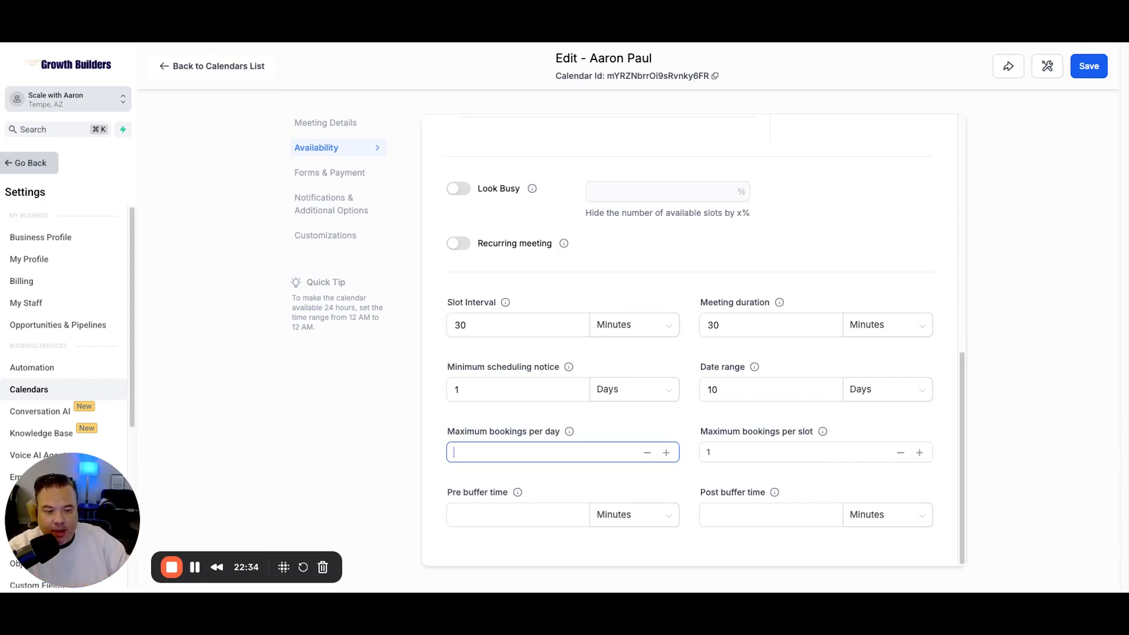
Step: Set a 15-minute pre-buffer and 30-minute post-buffer, then save the availability settings
{"action": "left_click", "coordinate": [518, 515]}
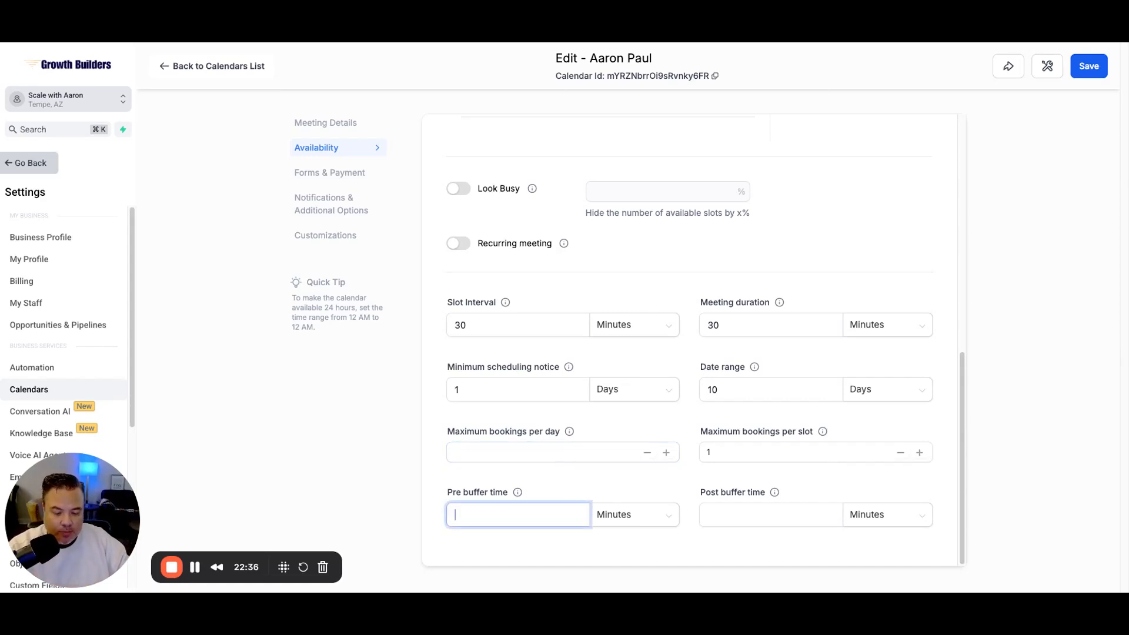
{"action": "type", "text": "15"}
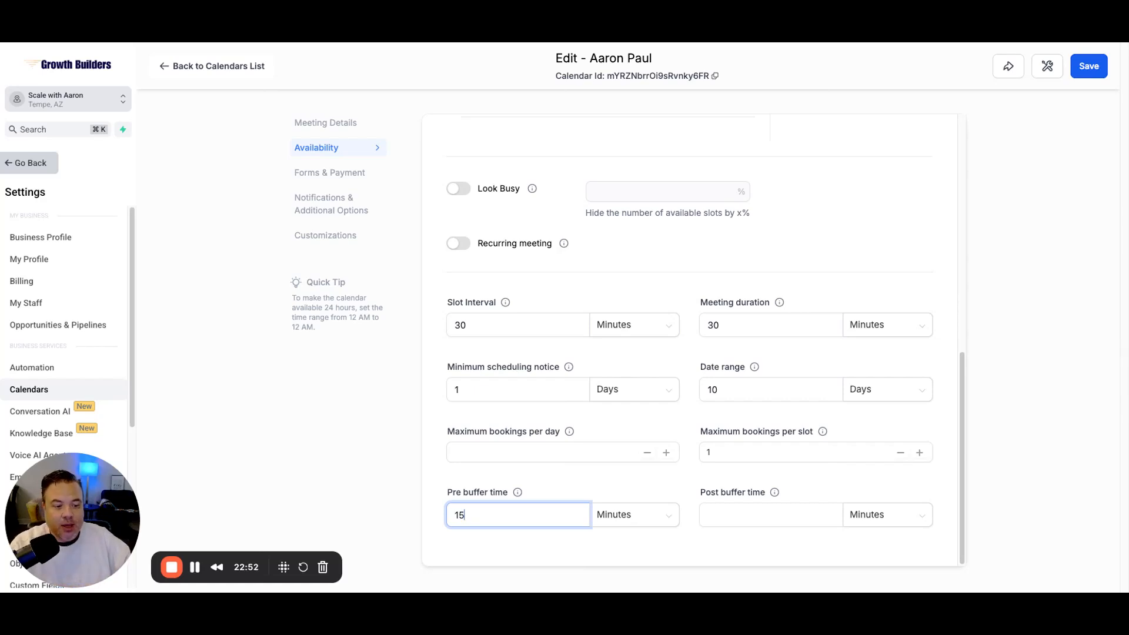
{"action": "left_click", "coordinate": [771, 514]}
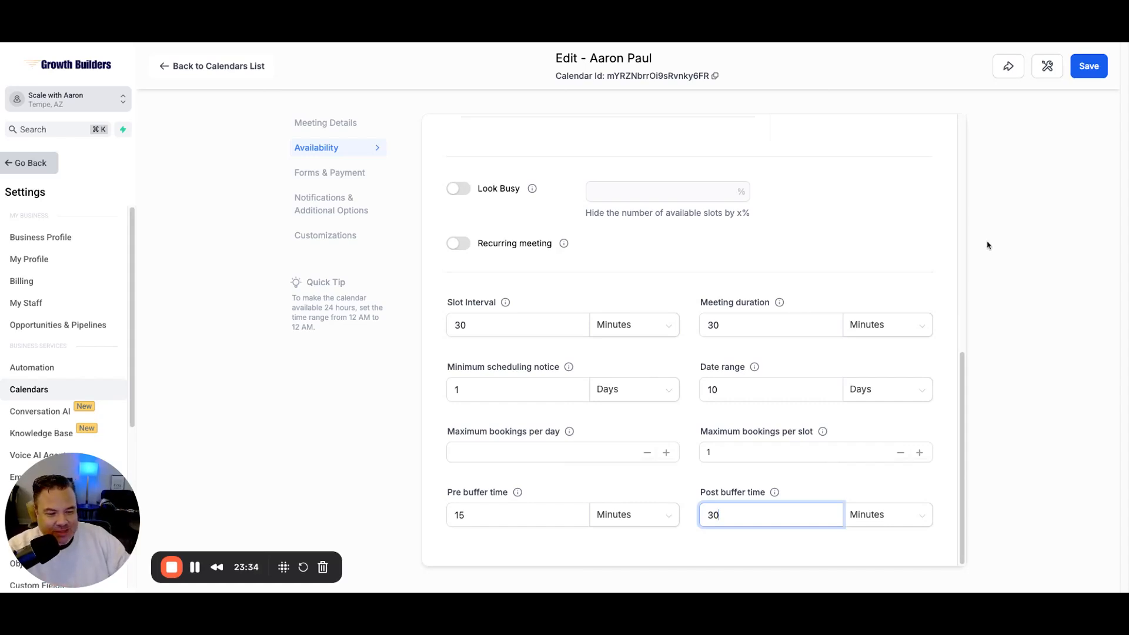
{"action": "left_click", "coordinate": [1087, 69]}
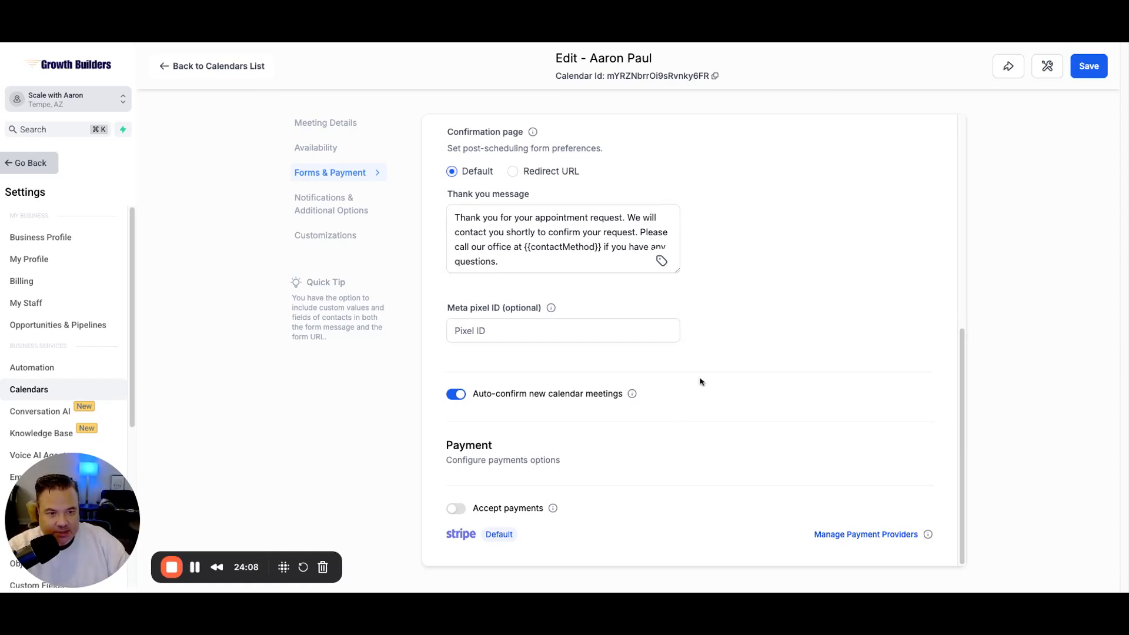
Step: Keep Default as the booking form in the Select form list
{"action": "scroll", "coordinate": [711, 338], "scroll_direction": "up", "scroll_amount": 4}
{"action": "scroll", "coordinate": [734, 335], "scroll_direction": "down", "scroll_amount": 2}
{"action": "scroll", "coordinate": [734, 336], "scroll_direction": "up", "scroll_amount": 5}
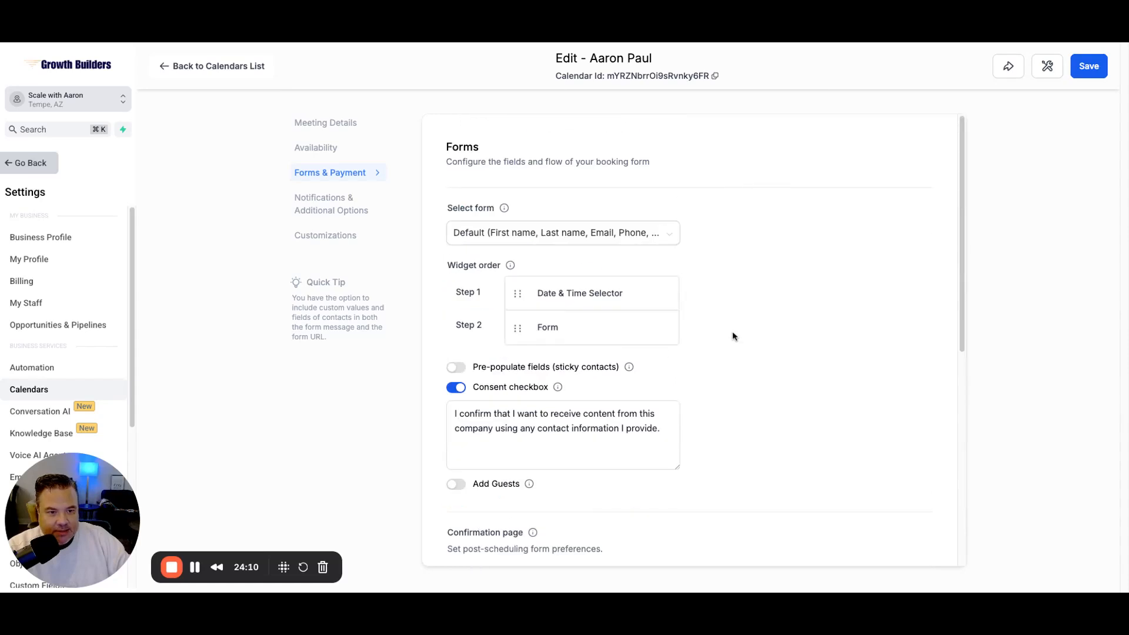
{"action": "scroll", "coordinate": [733, 336], "scroll_direction": "down", "scroll_amount": 1}
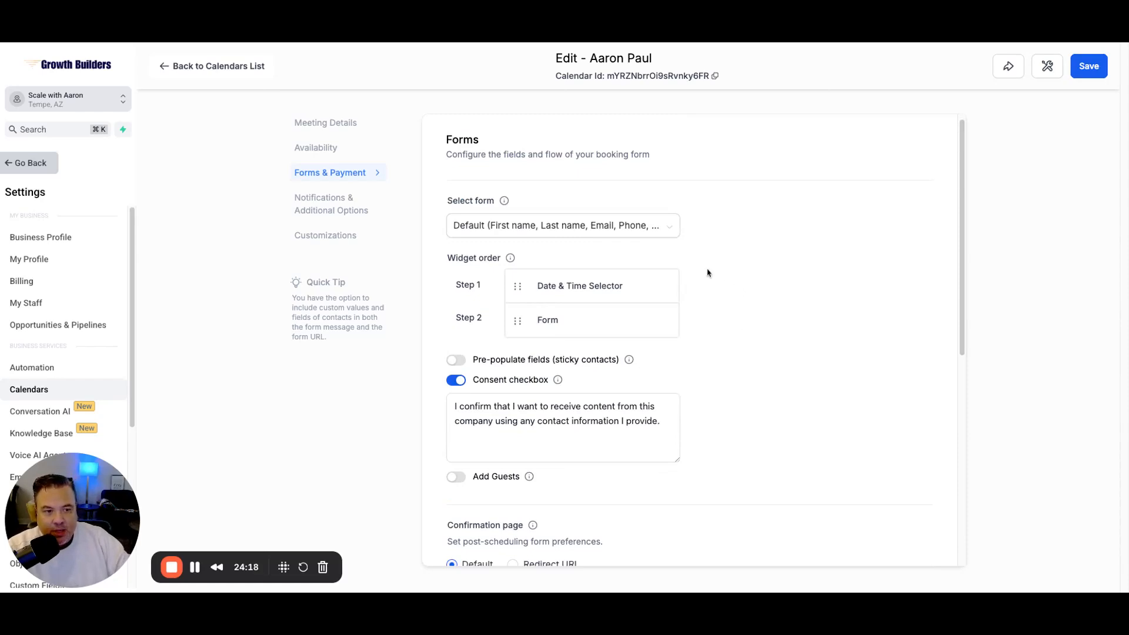
{"action": "left_click", "coordinate": [651, 233]}
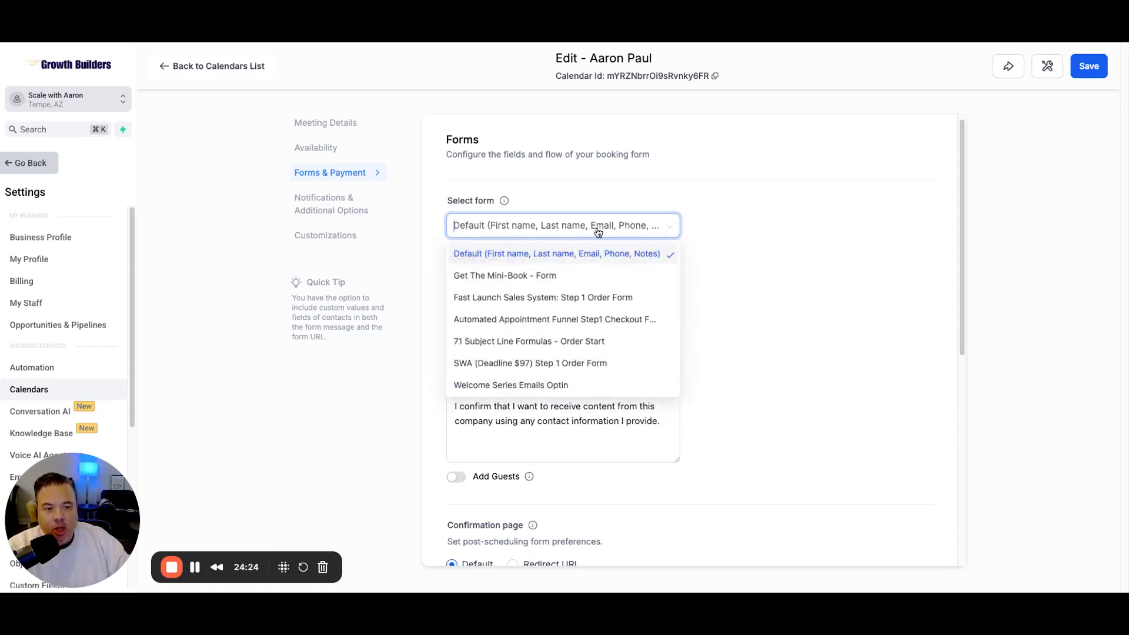
{"action": "left_click", "coordinate": [632, 196]}
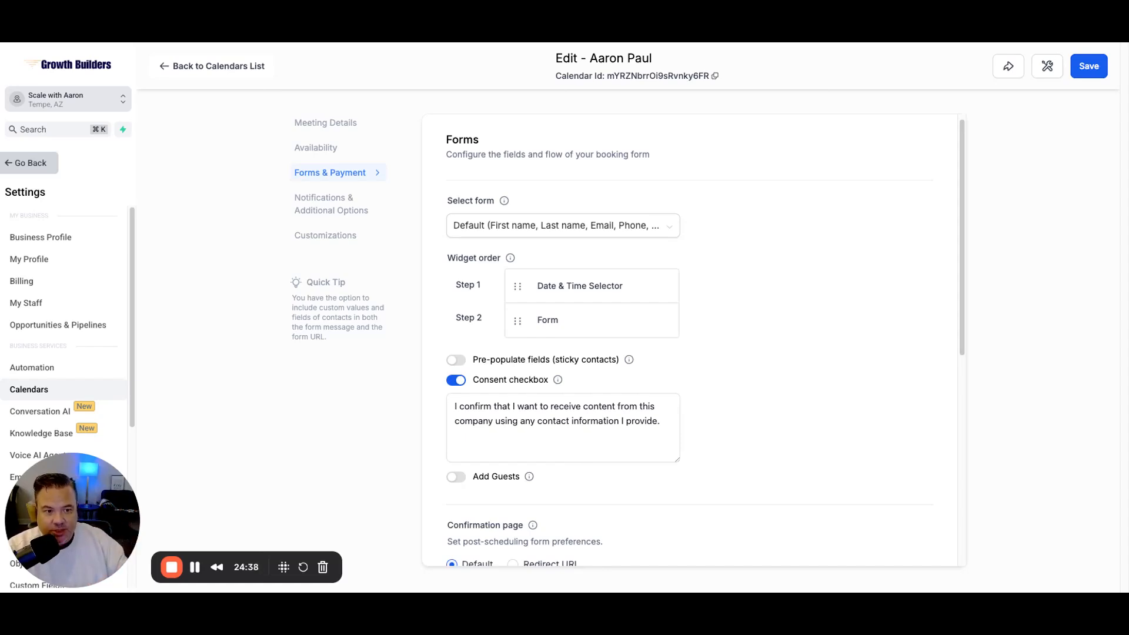
Step: Turn on Pre-populate fields for sticky contacts and scroll down to the Confirmation page
{"action": "scroll", "coordinate": [767, 293], "scroll_direction": "down", "scroll_amount": 1}
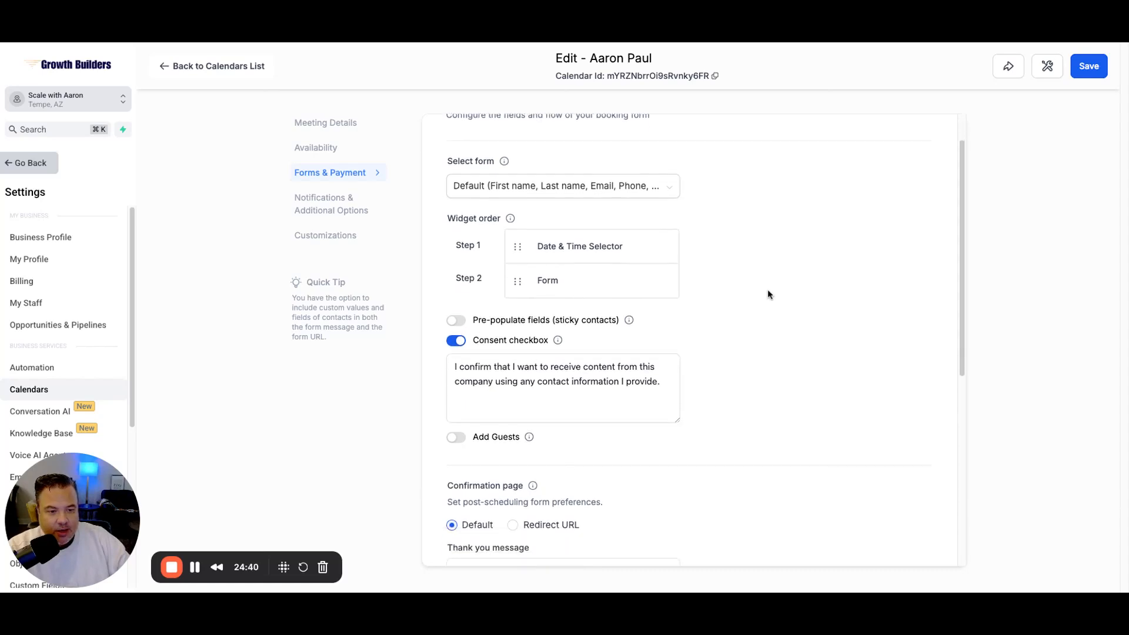
{"action": "scroll", "coordinate": [767, 295], "scroll_direction": "down", "scroll_amount": 2}
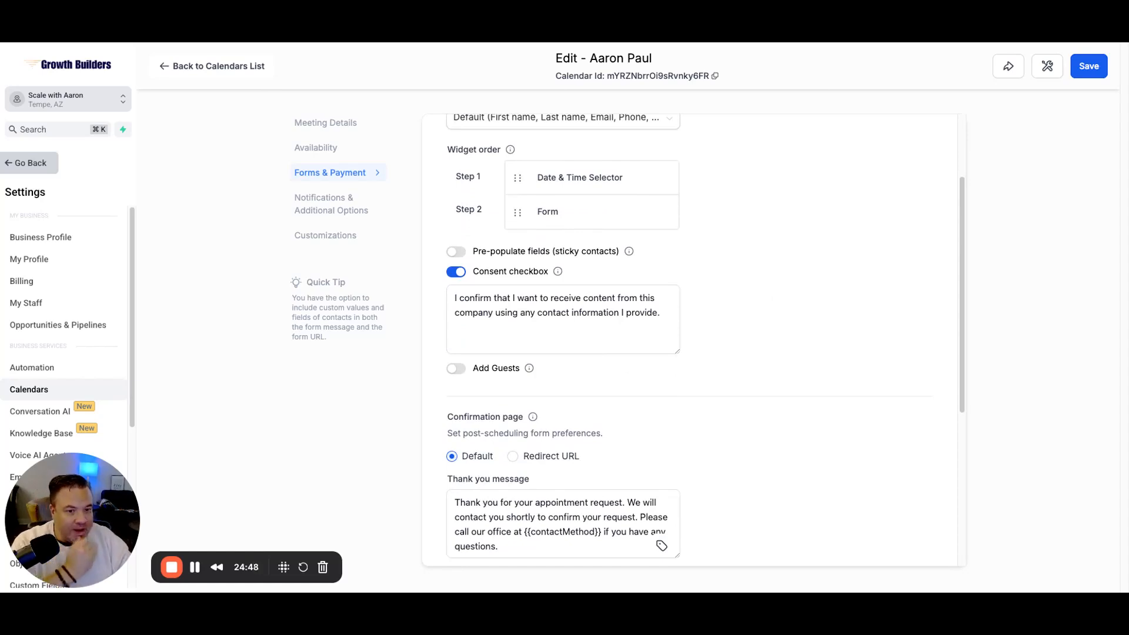
{"action": "left_click", "coordinate": [456, 254]}
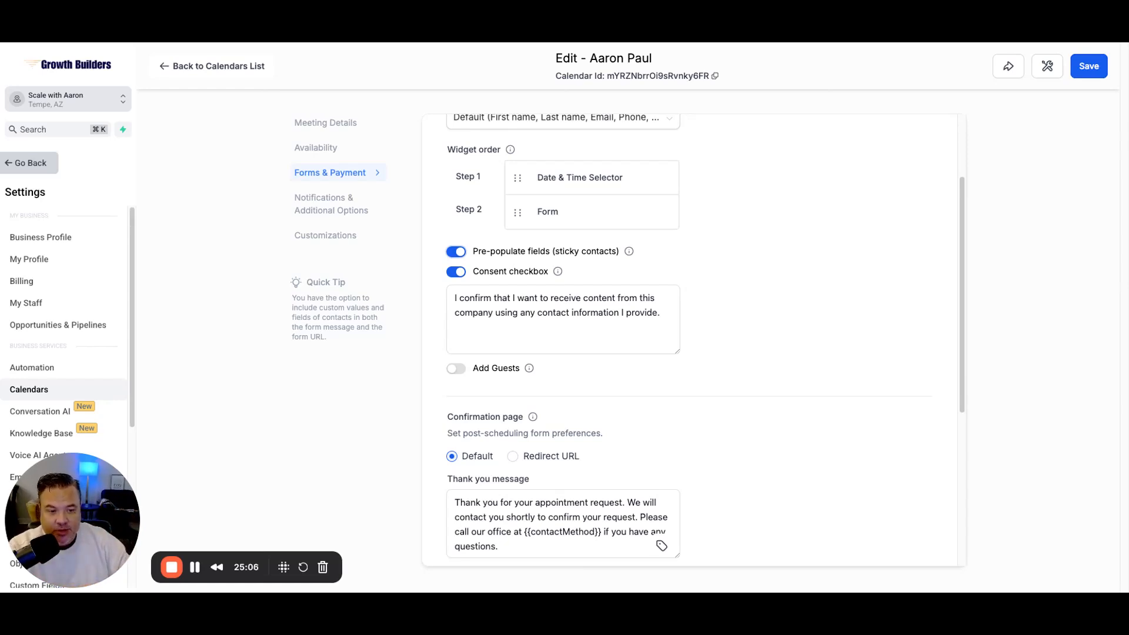
{"action": "scroll", "coordinate": [708, 295], "scroll_direction": "down", "scroll_amount": 2}
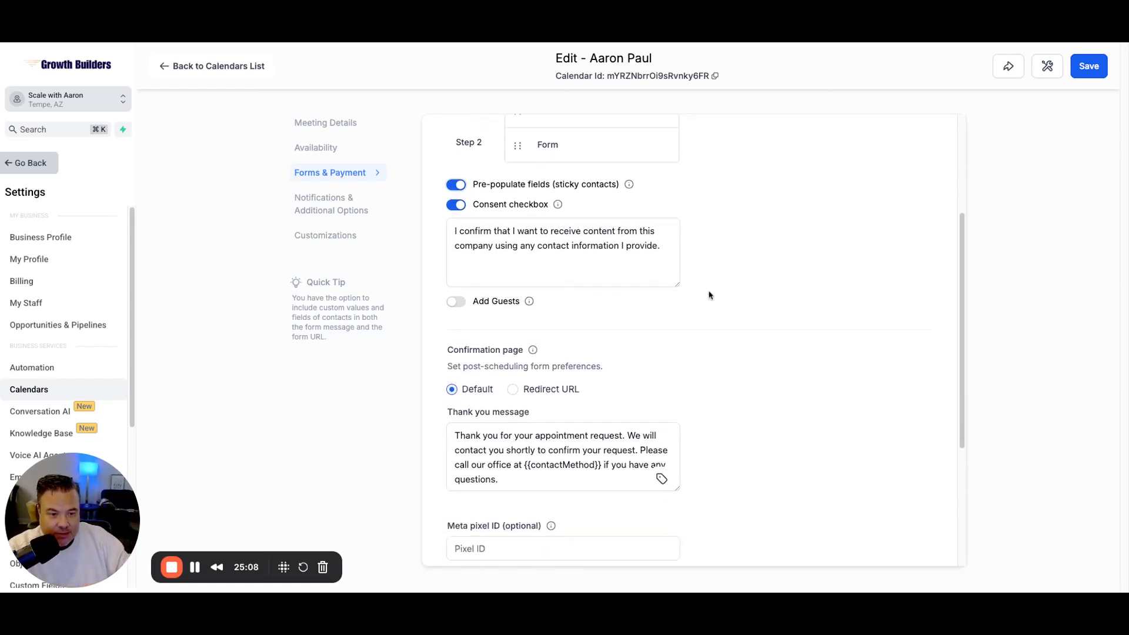
{"action": "scroll", "coordinate": [778, 299], "scroll_direction": "down", "scroll_amount": 1}
{"action": "scroll", "coordinate": [777, 300], "scroll_direction": "down", "scroll_amount": 3}
{"action": "scroll", "coordinate": [776, 302], "scroll_direction": "down", "scroll_amount": 3}
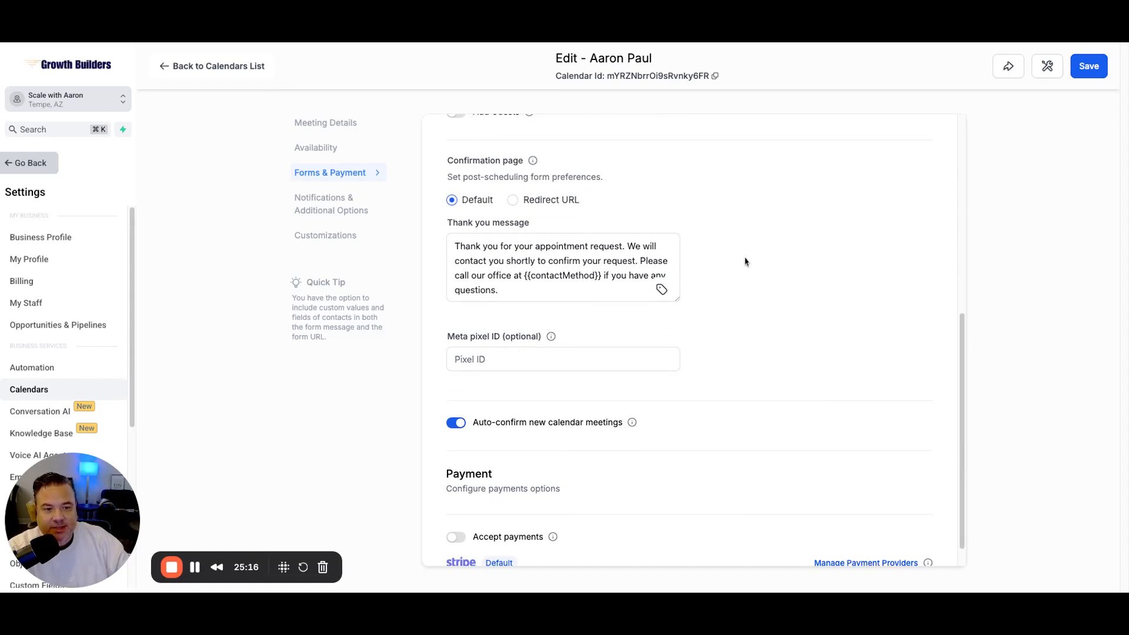
{"action": "left_click", "coordinate": [513, 201]}
{"action": "left_click", "coordinate": [493, 274]}
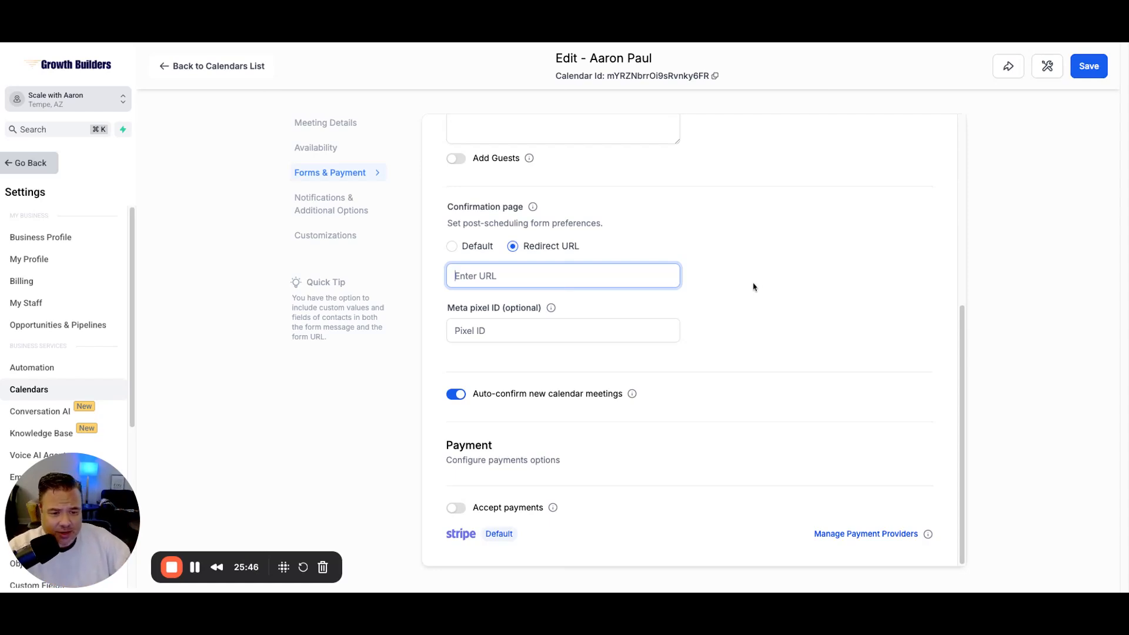
{"action": "left_click", "coordinate": [473, 248]}
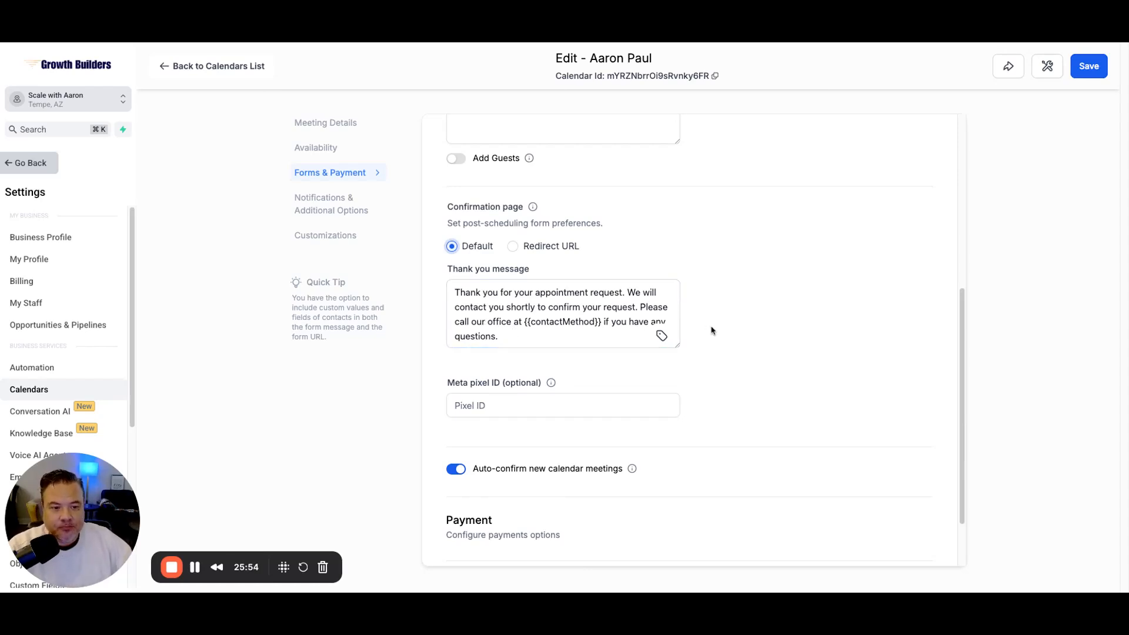
{"action": "scroll", "coordinate": [657, 276], "scroll_direction": "down", "scroll_amount": 1}
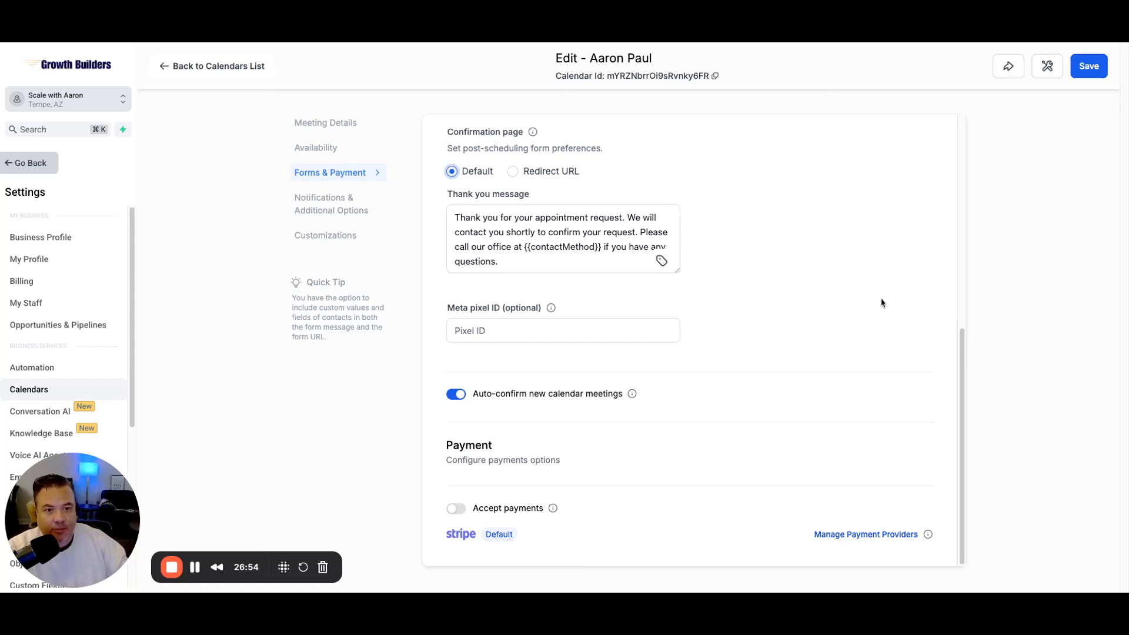
{"action": "left_click", "coordinate": [1089, 67]}
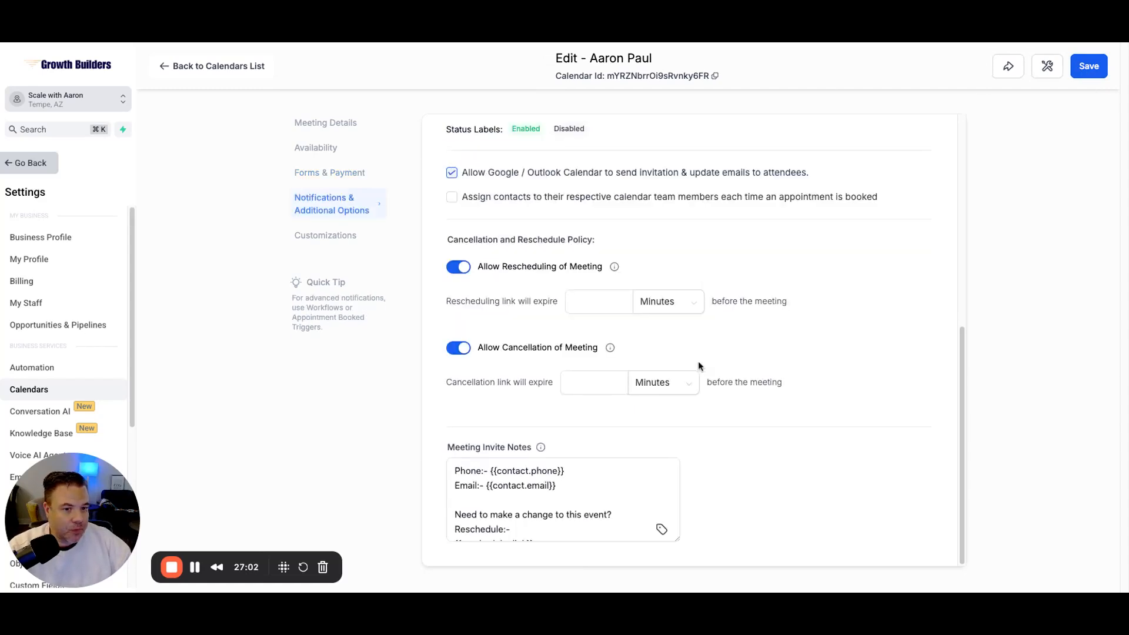
{"action": "scroll", "coordinate": [821, 287], "scroll_direction": "up", "scroll_amount": 7}
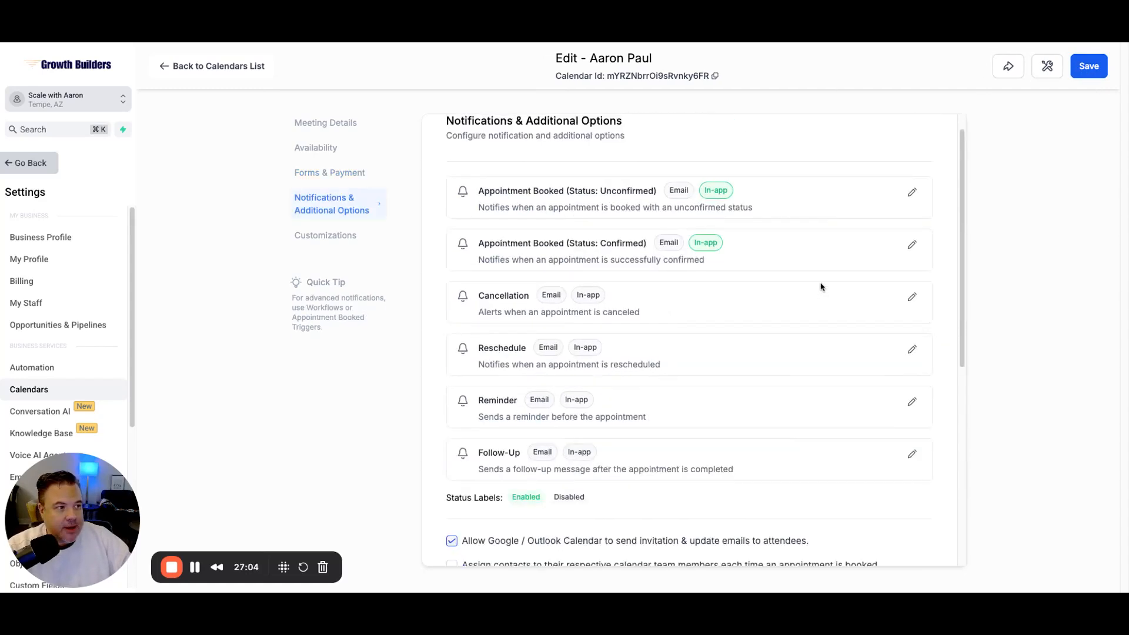
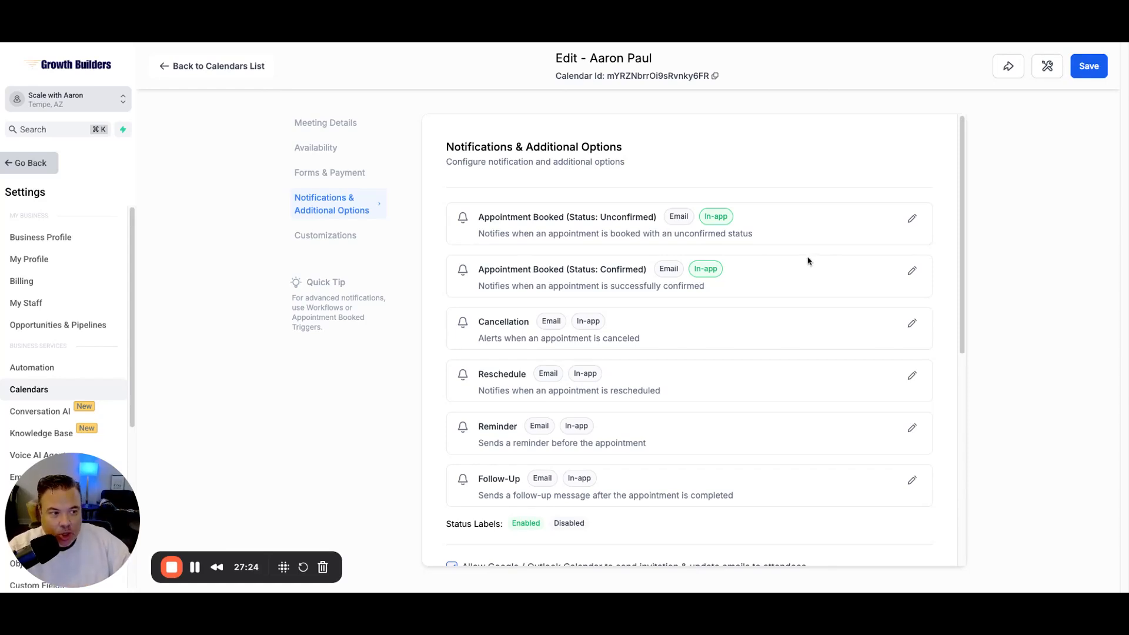
Step: Enable email for Appointment Booked (Unconfirmed), check the In-App recipients, and expand the Contact email
{"action": "left_click", "coordinate": [912, 219]}
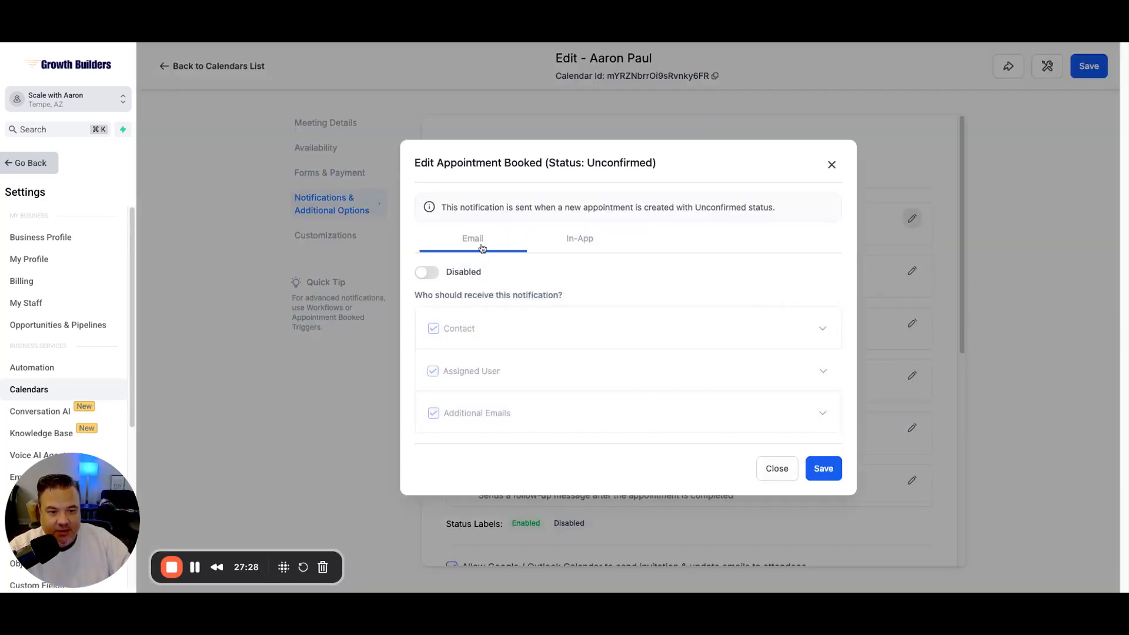
{"action": "left_click", "coordinate": [437, 275]}
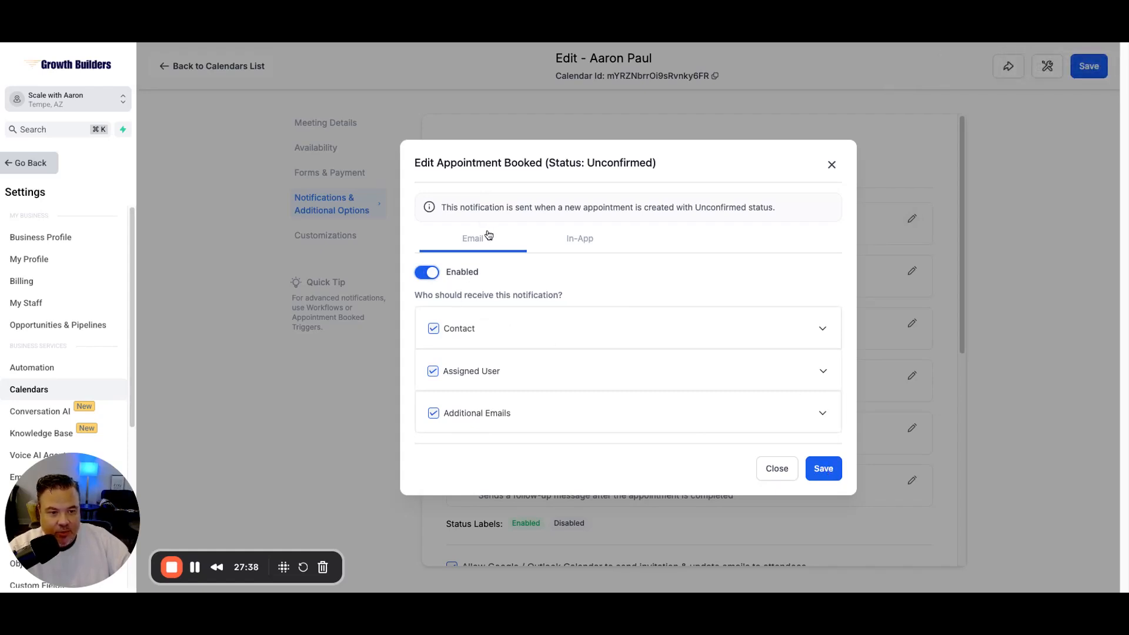
{"action": "left_click", "coordinate": [584, 243]}
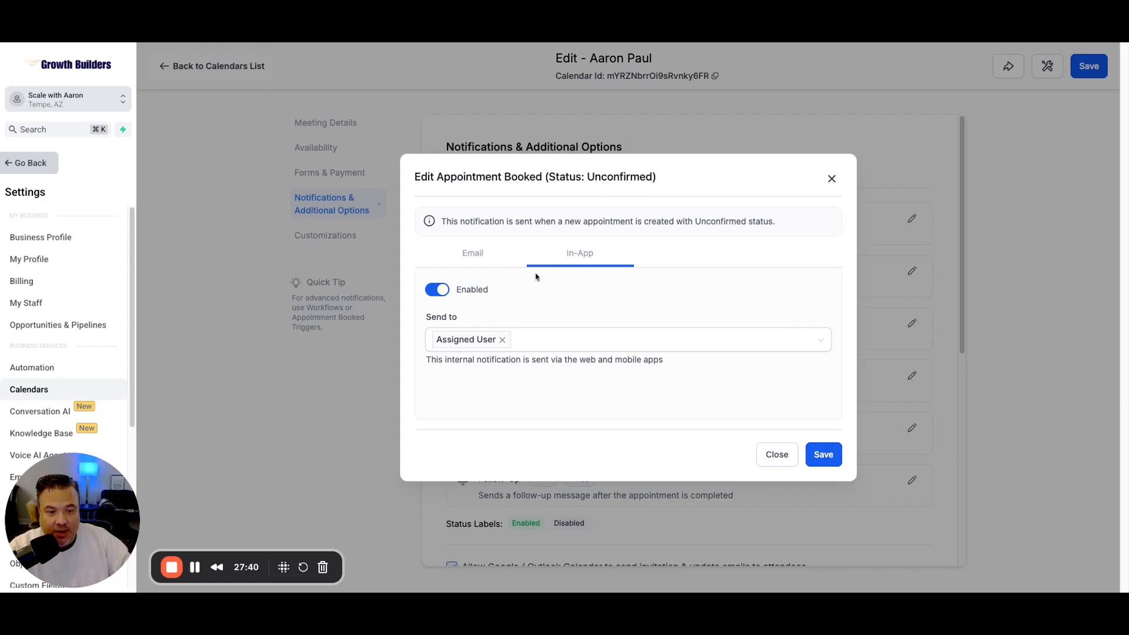
{"action": "left_click", "coordinate": [482, 257]}
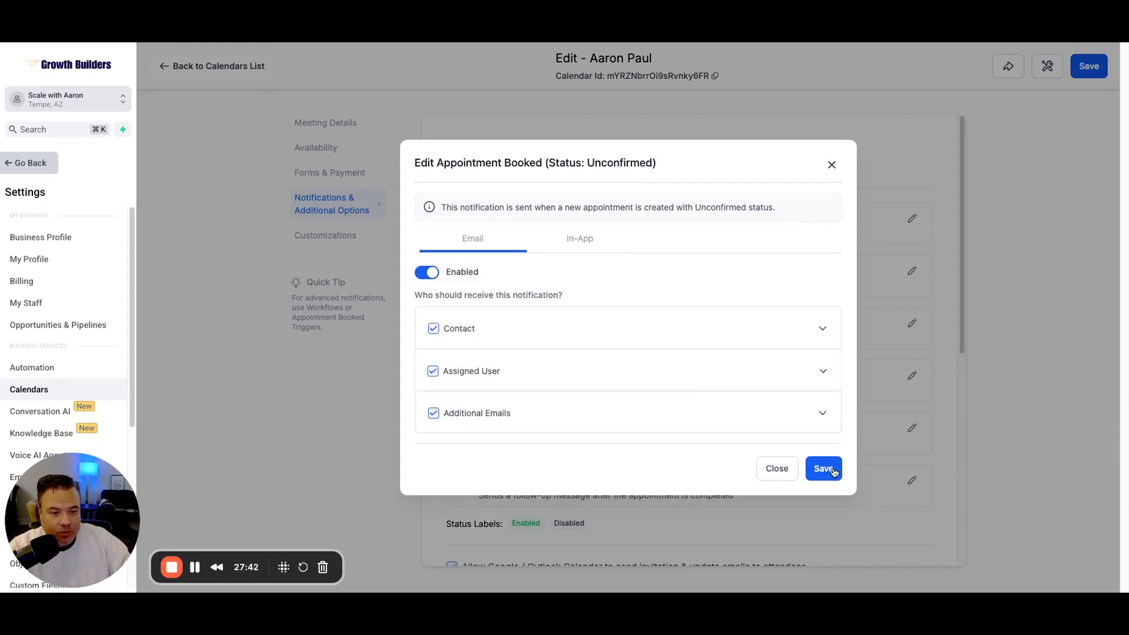
{"action": "left_click", "coordinate": [822, 329]}
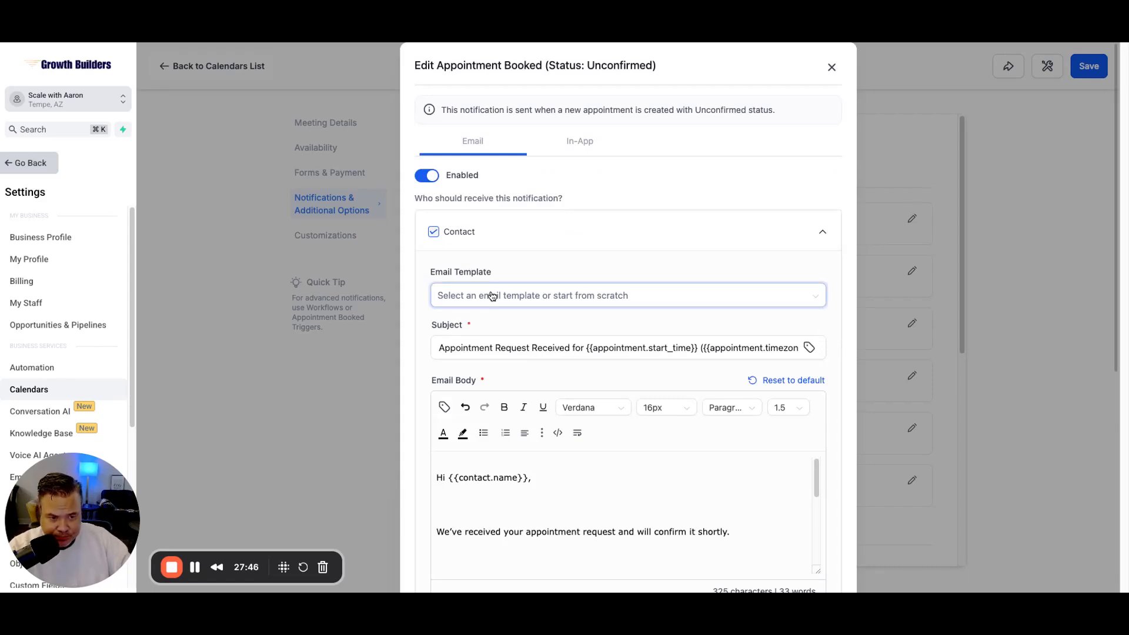
{"action": "scroll", "coordinate": [612, 206], "scroll_direction": "down", "scroll_amount": 3}
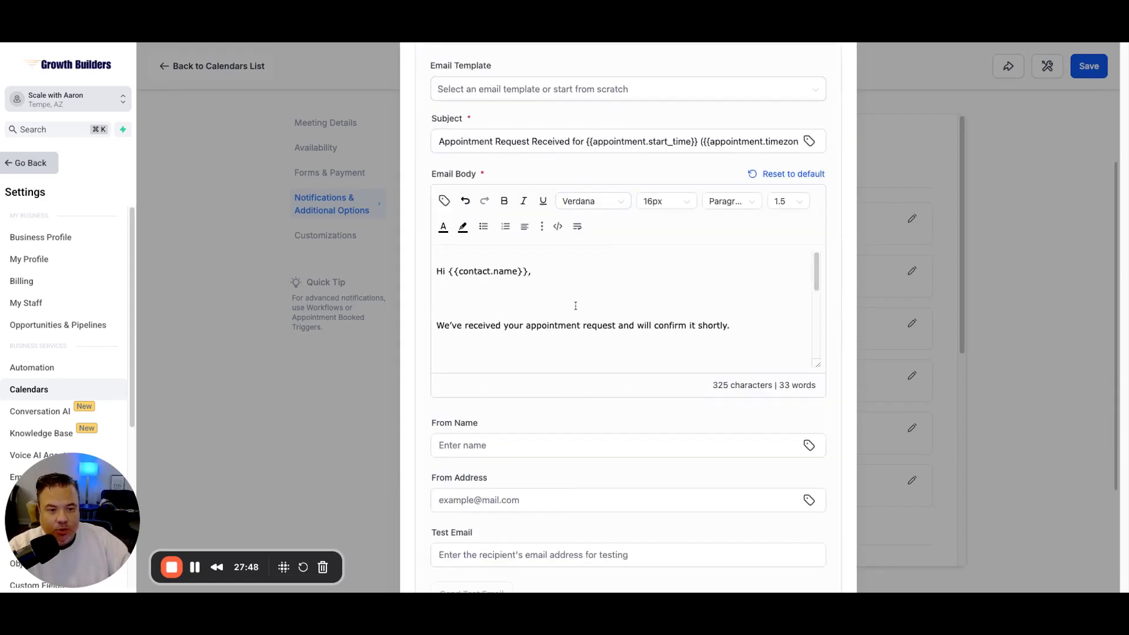
{"action": "scroll", "coordinate": [575, 304], "scroll_direction": "up", "scroll_amount": 2}
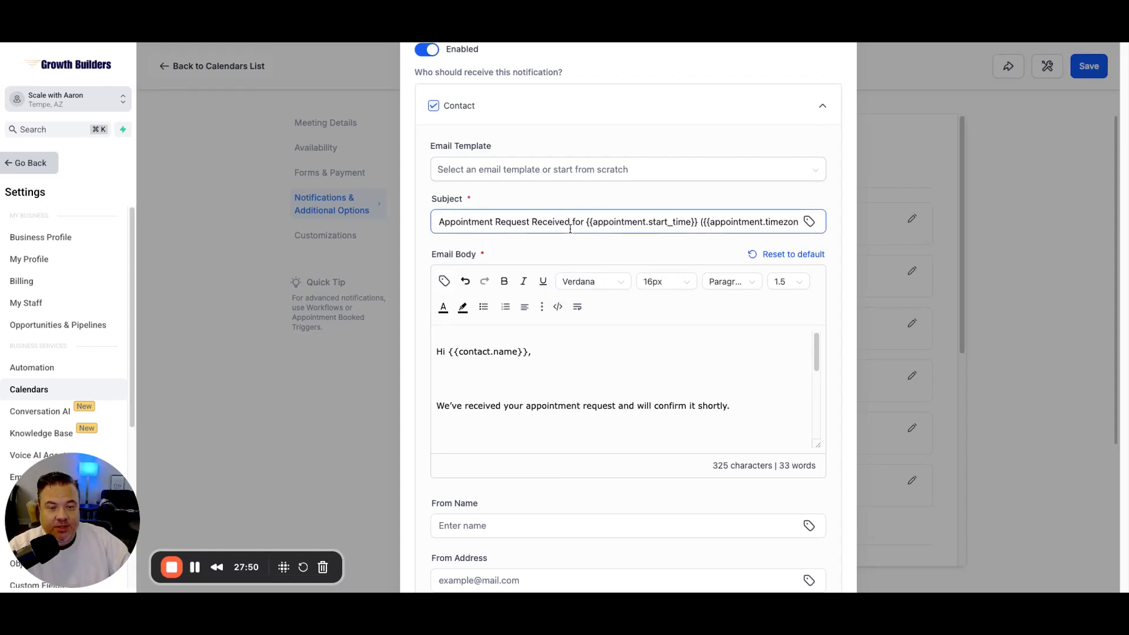
{"action": "scroll", "coordinate": [662, 411], "scroll_direction": "up", "scroll_amount": 2}
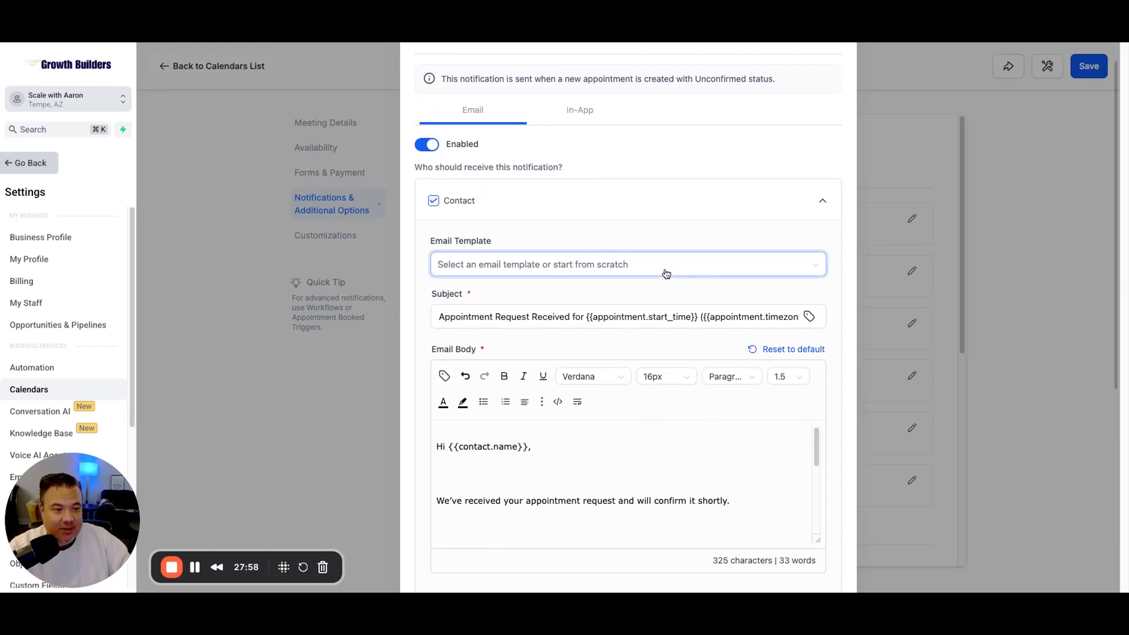
{"action": "scroll", "coordinate": [576, 212], "scroll_direction": "down", "scroll_amount": 2}
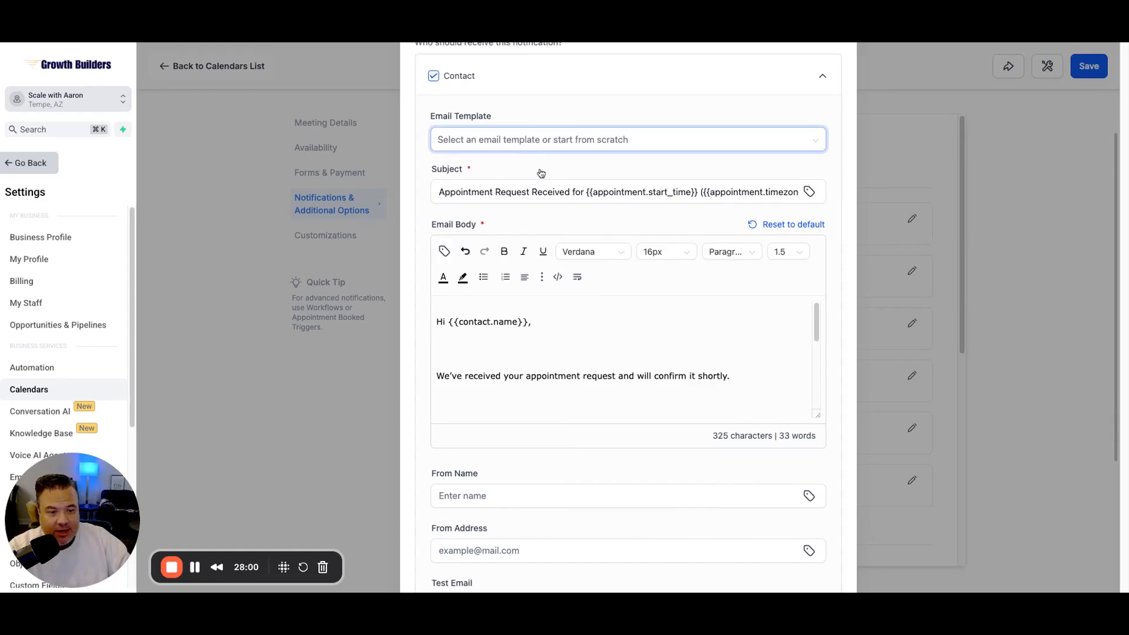
{"action": "scroll", "coordinate": [658, 382], "scroll_direction": "down", "scroll_amount": 2}
{"action": "scroll", "coordinate": [726, 224], "scroll_direction": "down", "scroll_amount": 1}
{"action": "scroll", "coordinate": [727, 264], "scroll_direction": "down", "scroll_amount": 3}
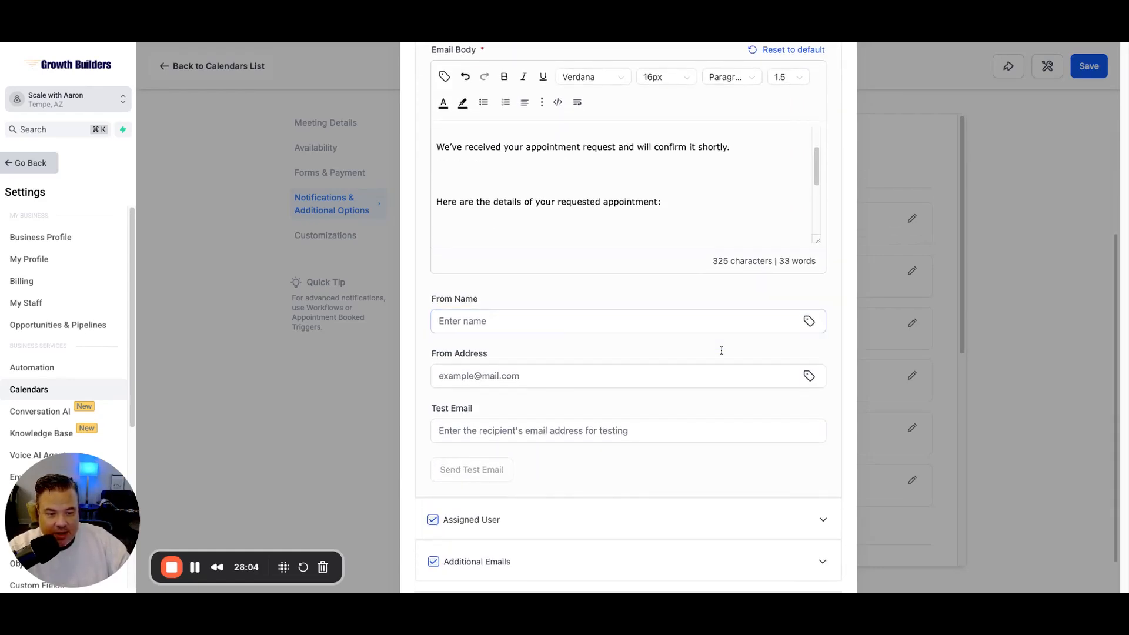
{"action": "left_click", "coordinate": [736, 371]}
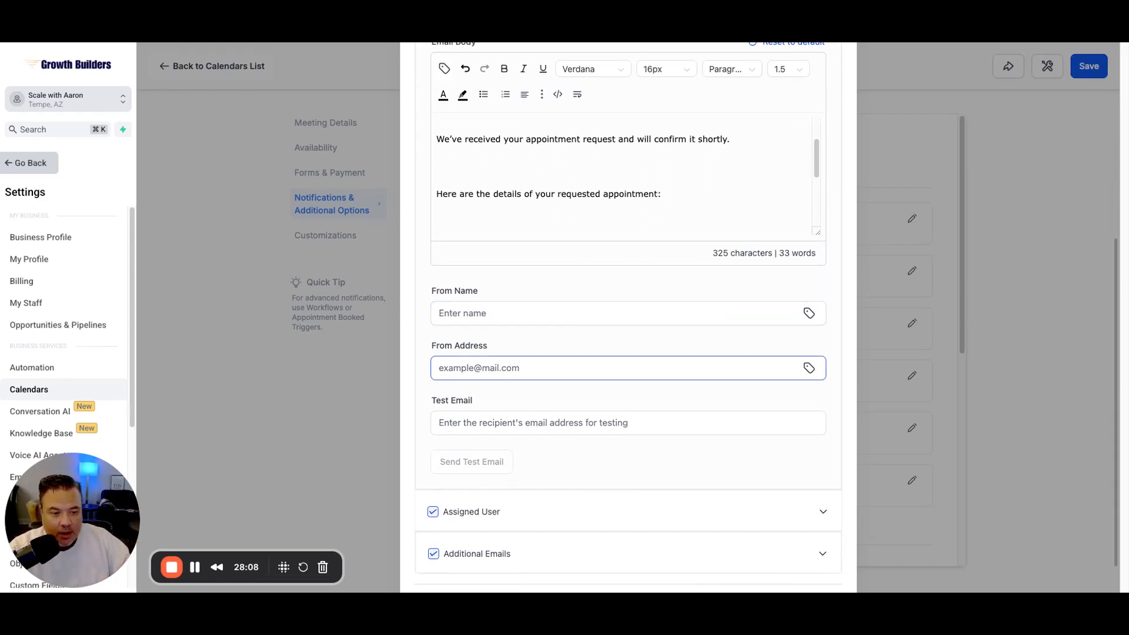
{"action": "scroll", "coordinate": [628, 317], "scroll_direction": "down", "scroll_amount": 1}
{"action": "scroll", "coordinate": [628, 317], "scroll_direction": "up", "scroll_amount": 3}
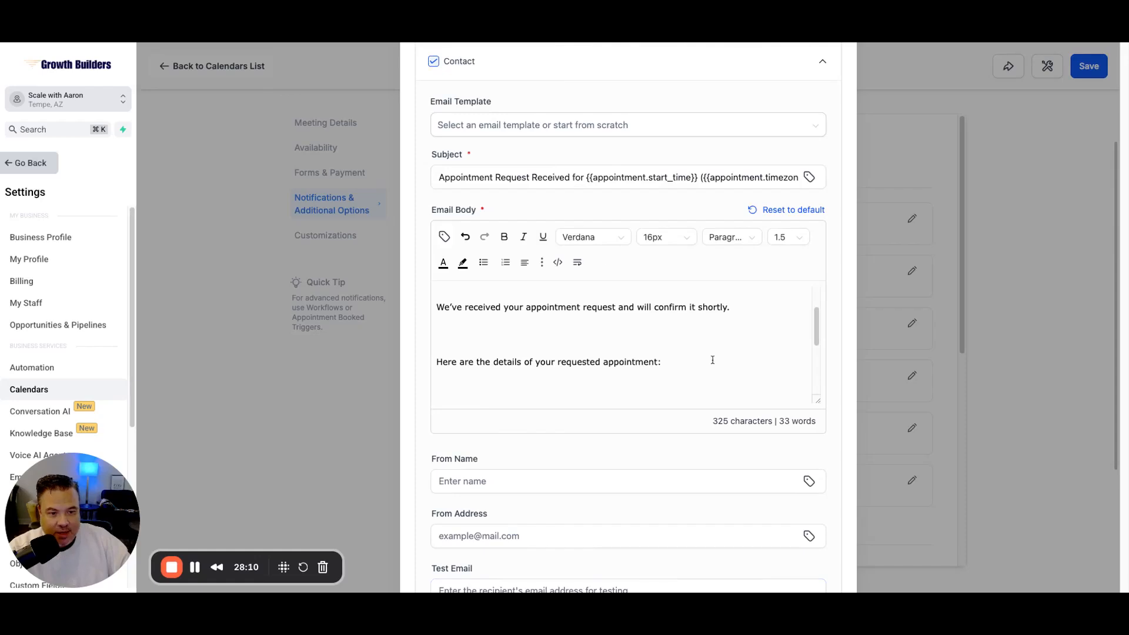
{"action": "scroll", "coordinate": [673, 365], "scroll_direction": "up", "scroll_amount": 1}
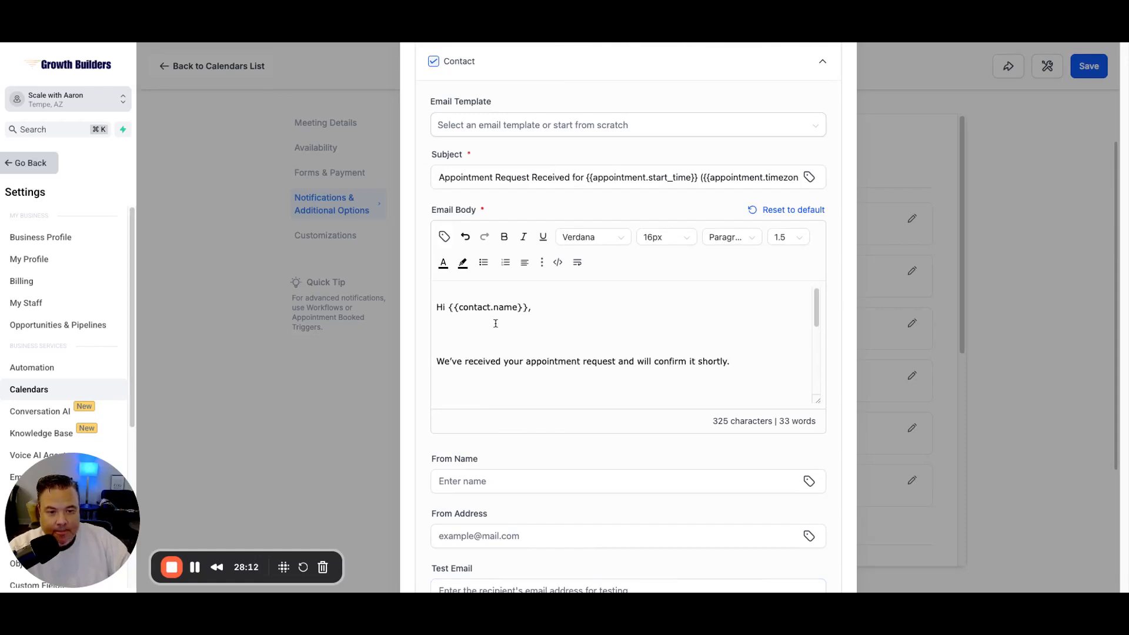
{"action": "scroll", "coordinate": [496, 324], "scroll_direction": "down", "scroll_amount": 1}
{"action": "scroll", "coordinate": [613, 341], "scroll_direction": "down", "scroll_amount": 3}
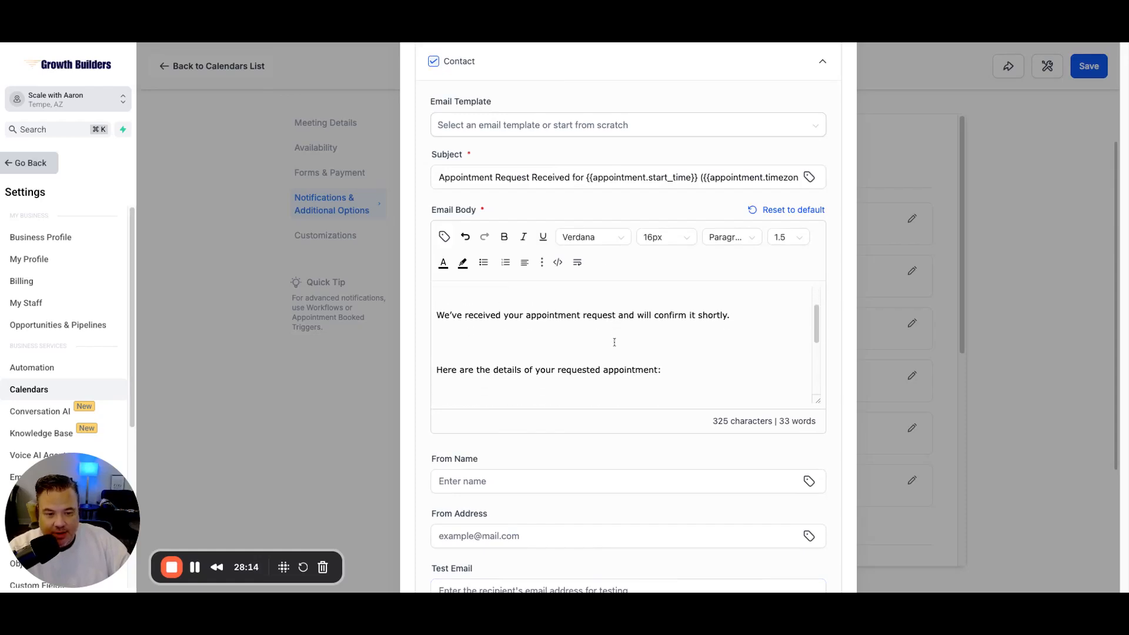
{"action": "left_click", "coordinate": [487, 481]}
{"action": "scroll", "coordinate": [595, 377], "scroll_direction": "down", "scroll_amount": 3}
{"action": "left_click", "coordinate": [491, 461]}
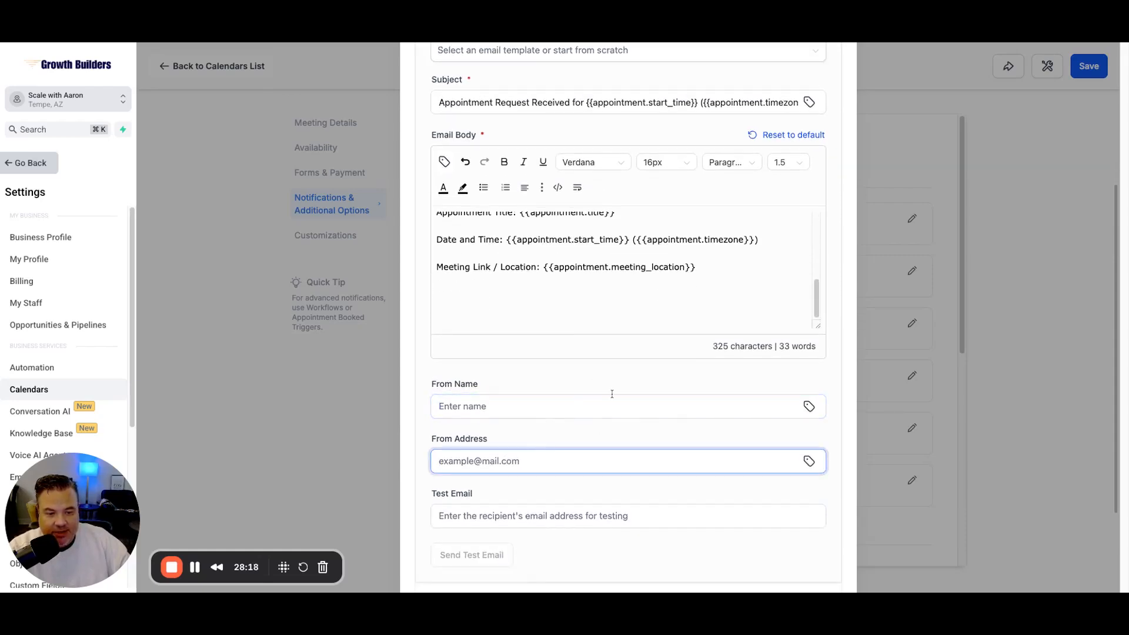
{"action": "scroll", "coordinate": [609, 371], "scroll_direction": "down", "scroll_amount": 3}
{"action": "left_click", "coordinate": [465, 432]}
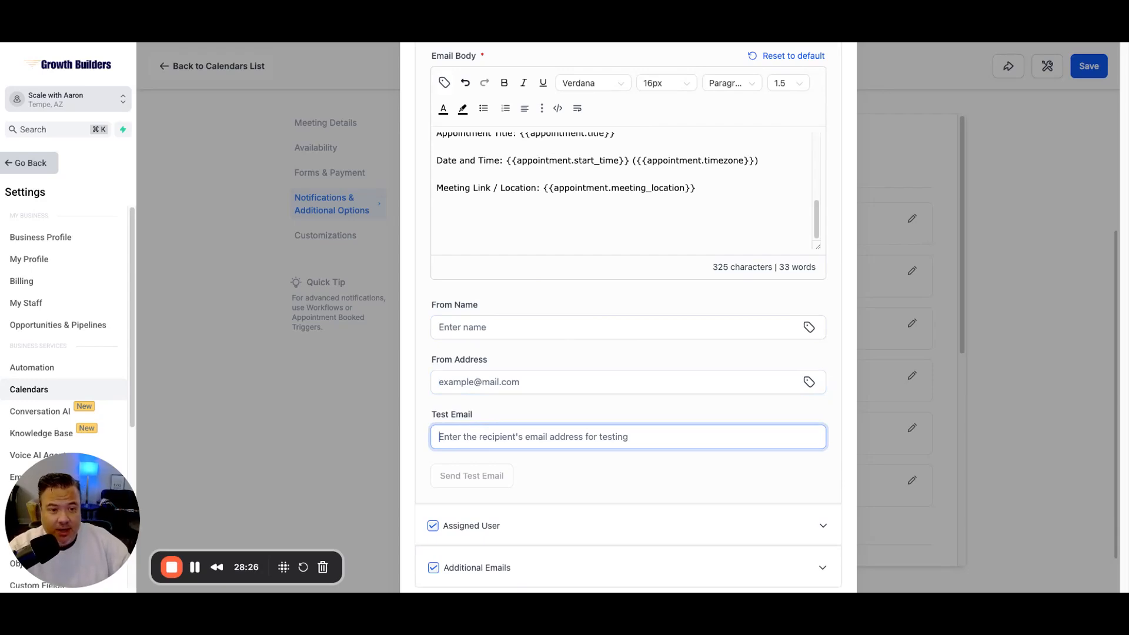
{"action": "scroll", "coordinate": [687, 391], "scroll_direction": "up", "scroll_amount": 4}
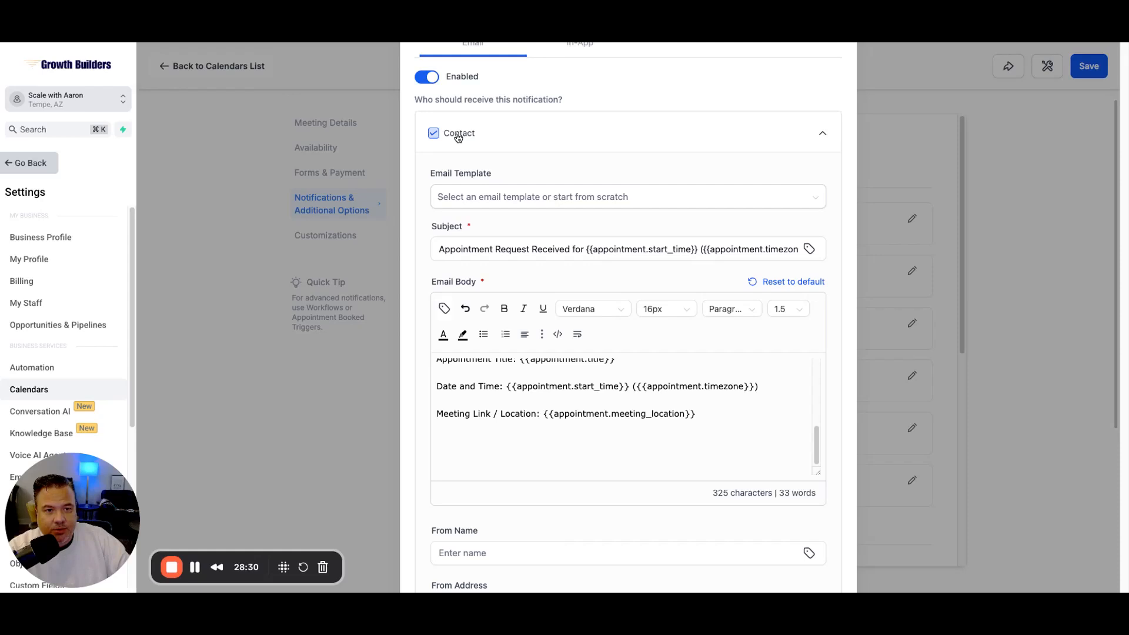
{"action": "scroll", "coordinate": [598, 234], "scroll_direction": "down", "scroll_amount": 2}
{"action": "scroll", "coordinate": [599, 235], "scroll_direction": "down", "scroll_amount": 4}
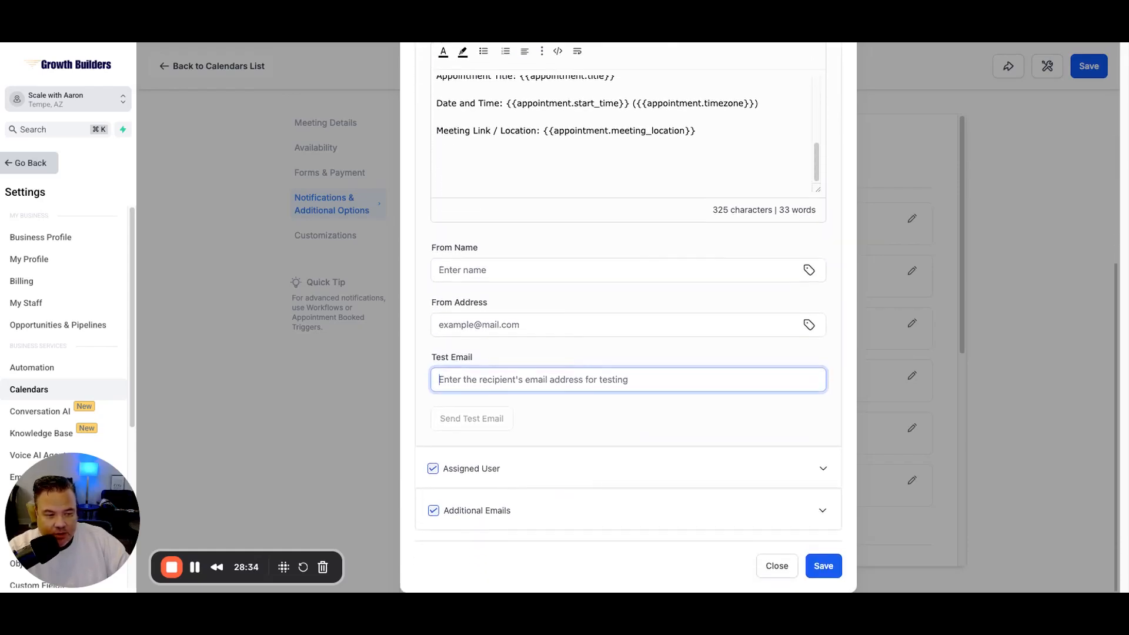
Step: Expand and review the Assigned User and Additional Emails notification messages
{"action": "left_click", "coordinate": [822, 469]}
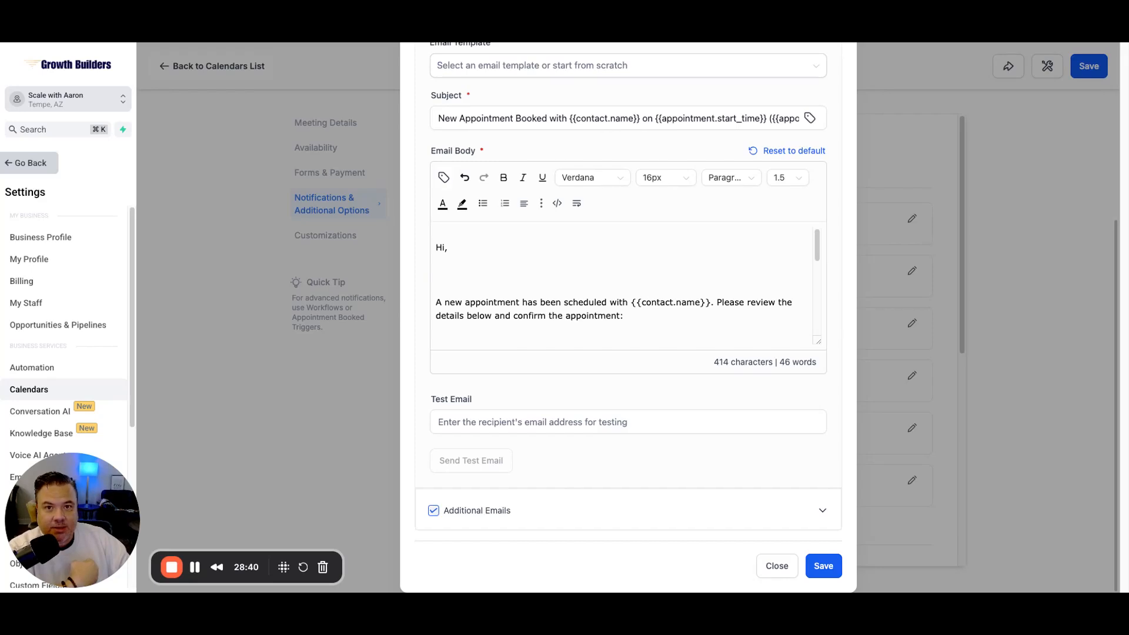
{"action": "scroll", "coordinate": [623, 282], "scroll_direction": "down", "scroll_amount": 5}
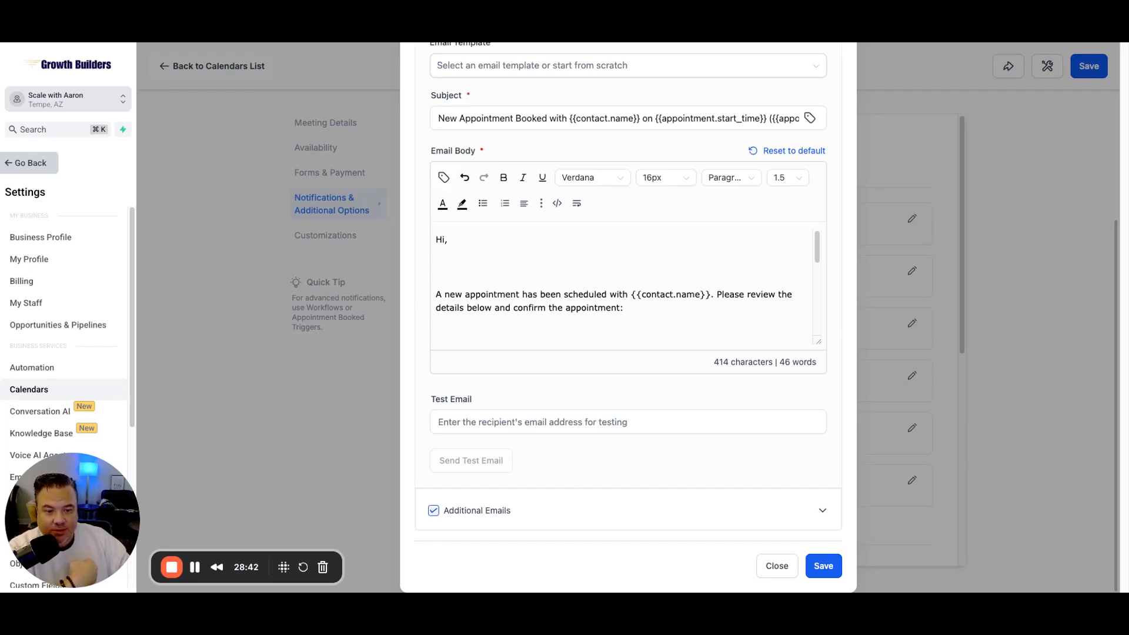
{"action": "left_click", "coordinate": [822, 509]}
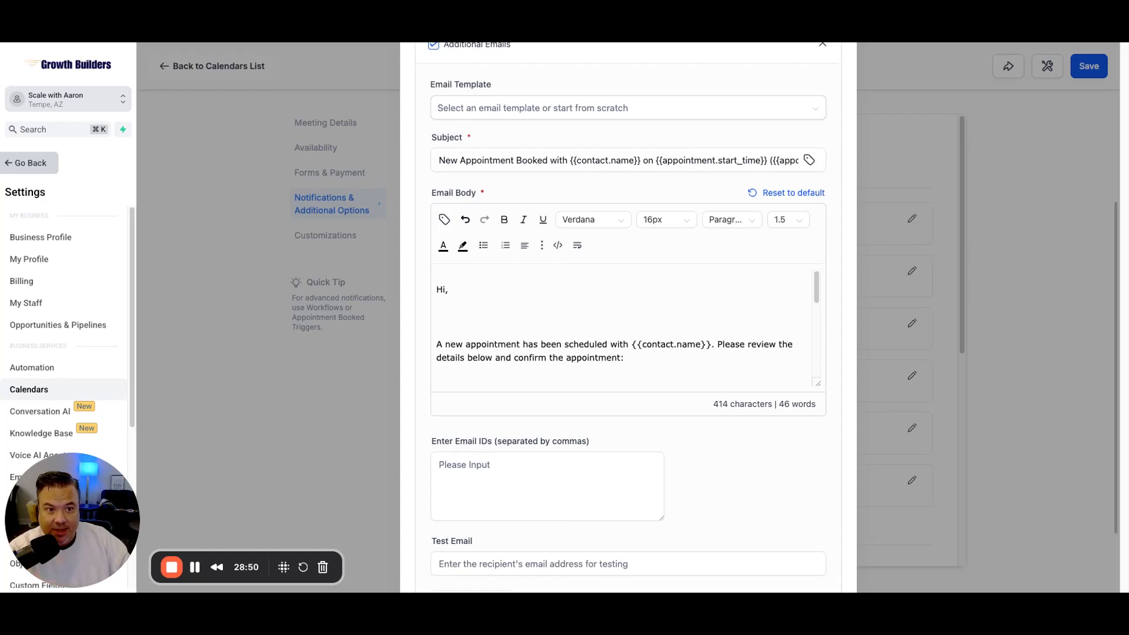
{"action": "scroll", "coordinate": [683, 372], "scroll_direction": "down", "scroll_amount": 5}
{"action": "scroll", "coordinate": [685, 435], "scroll_direction": "down", "scroll_amount": 2}
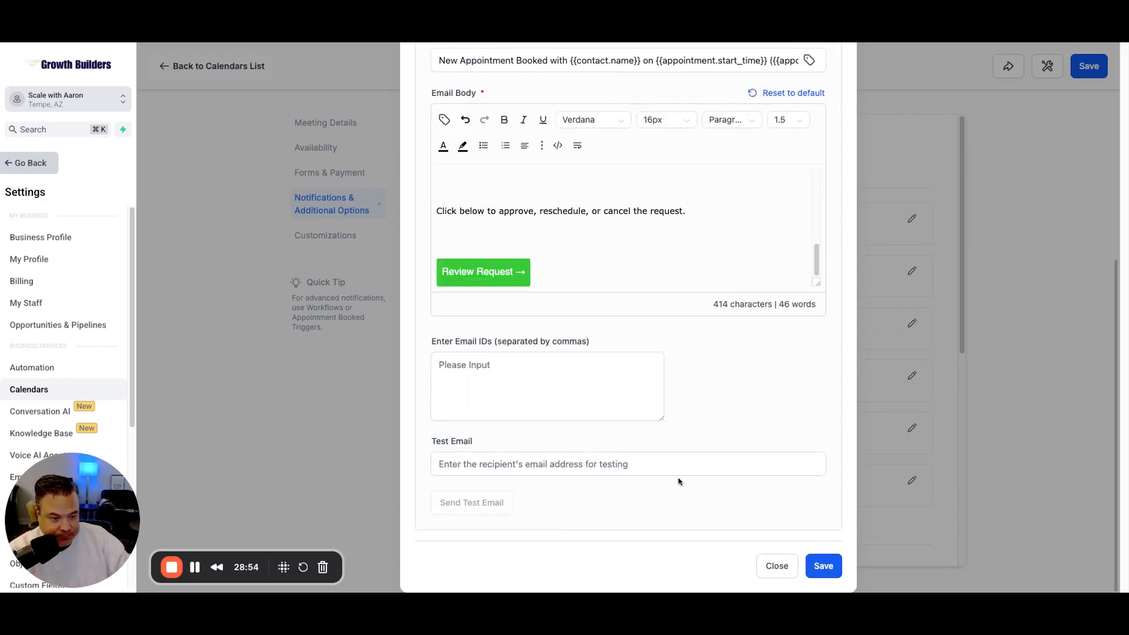
{"action": "scroll", "coordinate": [715, 391], "scroll_direction": "up", "scroll_amount": 6}
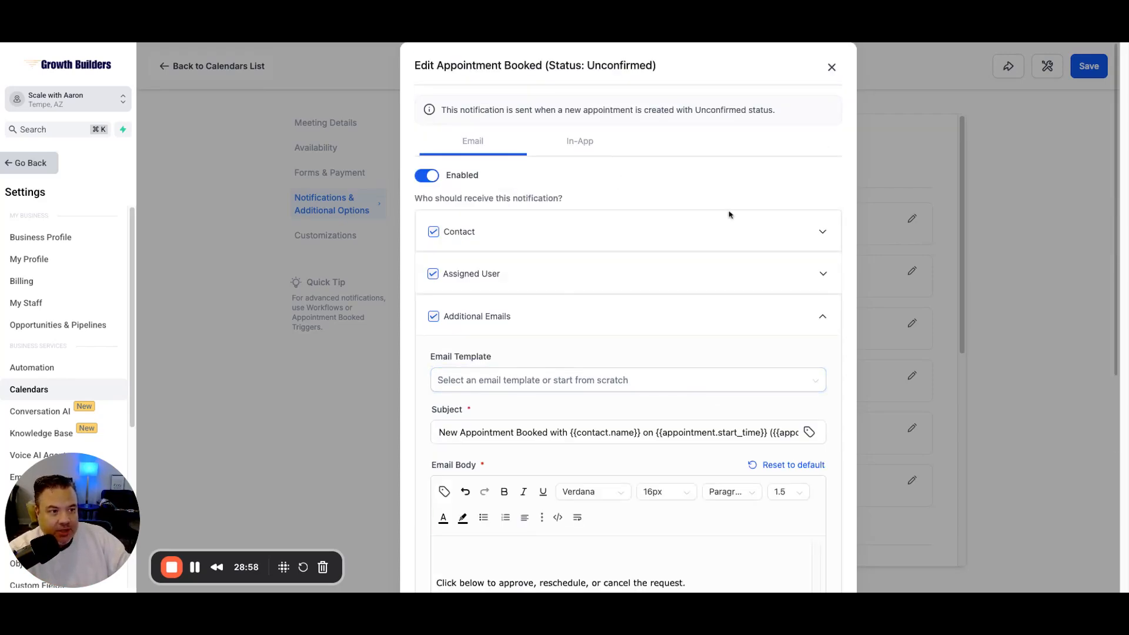
{"action": "scroll", "coordinate": [723, 211], "scroll_direction": "down", "scroll_amount": 6}
{"action": "scroll", "coordinate": [701, 230], "scroll_direction": "up", "scroll_amount": 1}
{"action": "scroll", "coordinate": [701, 231], "scroll_direction": "up", "scroll_amount": 7}
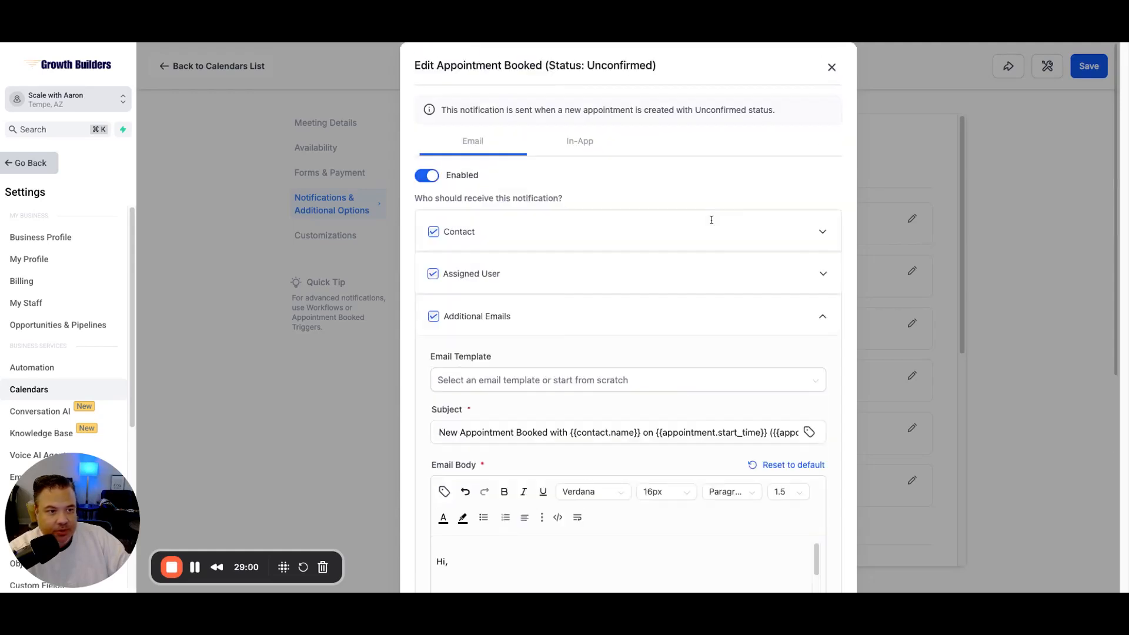
{"action": "scroll", "coordinate": [742, 204], "scroll_direction": "down", "scroll_amount": 10}
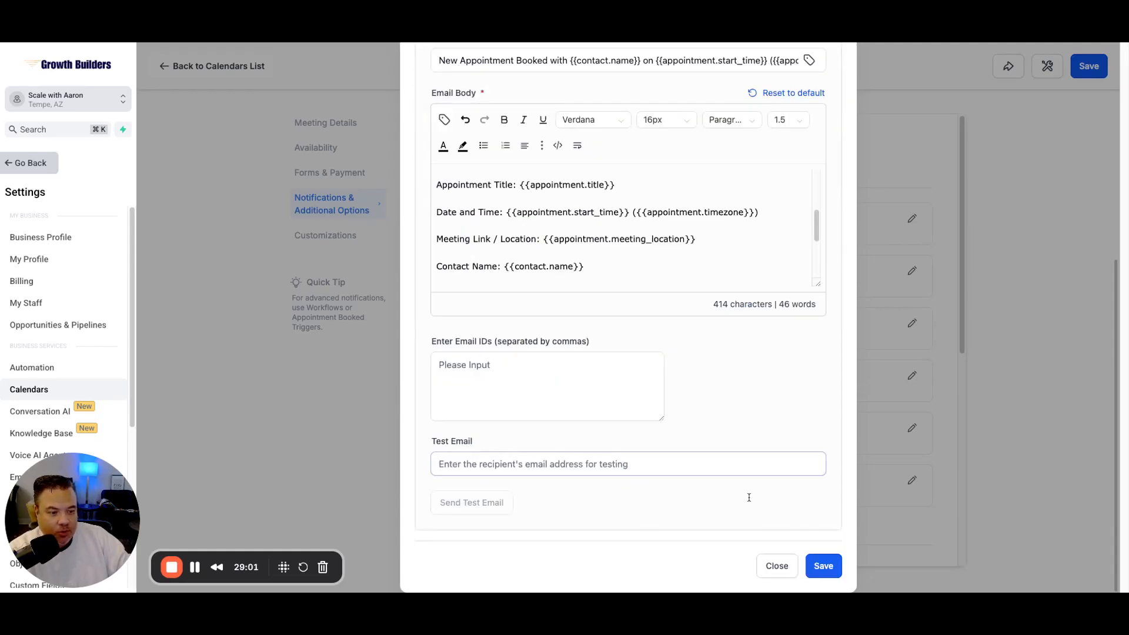
Step: Save the unconfirmed-booking notification settings and close the editor
{"action": "left_click", "coordinate": [824, 566]}
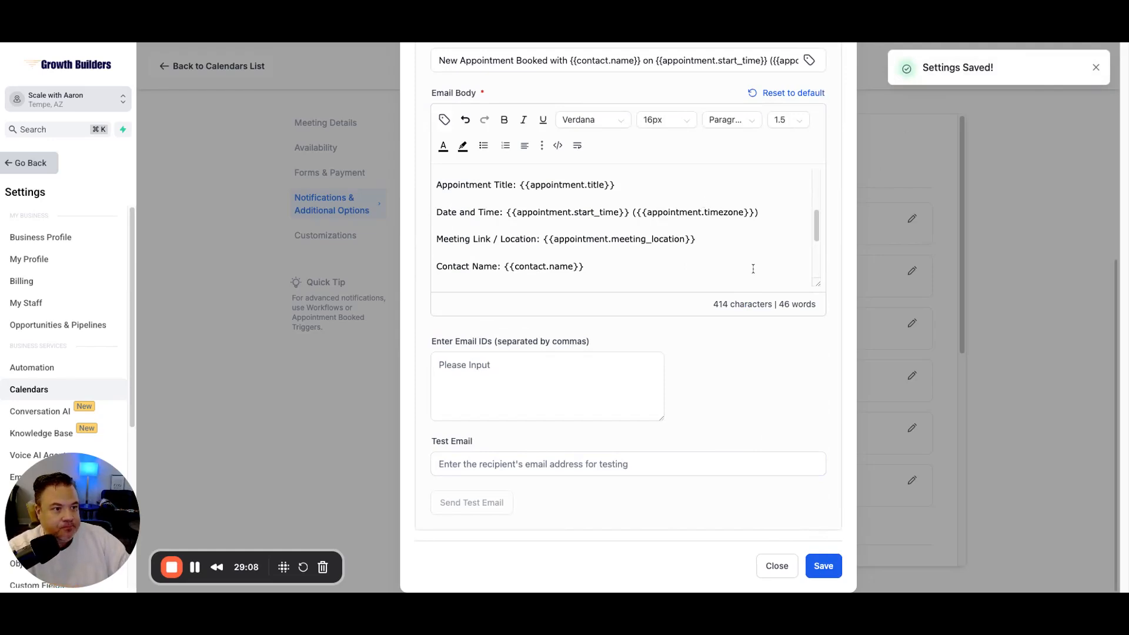
{"action": "scroll", "coordinate": [817, 179], "scroll_direction": "up", "scroll_amount": 10}
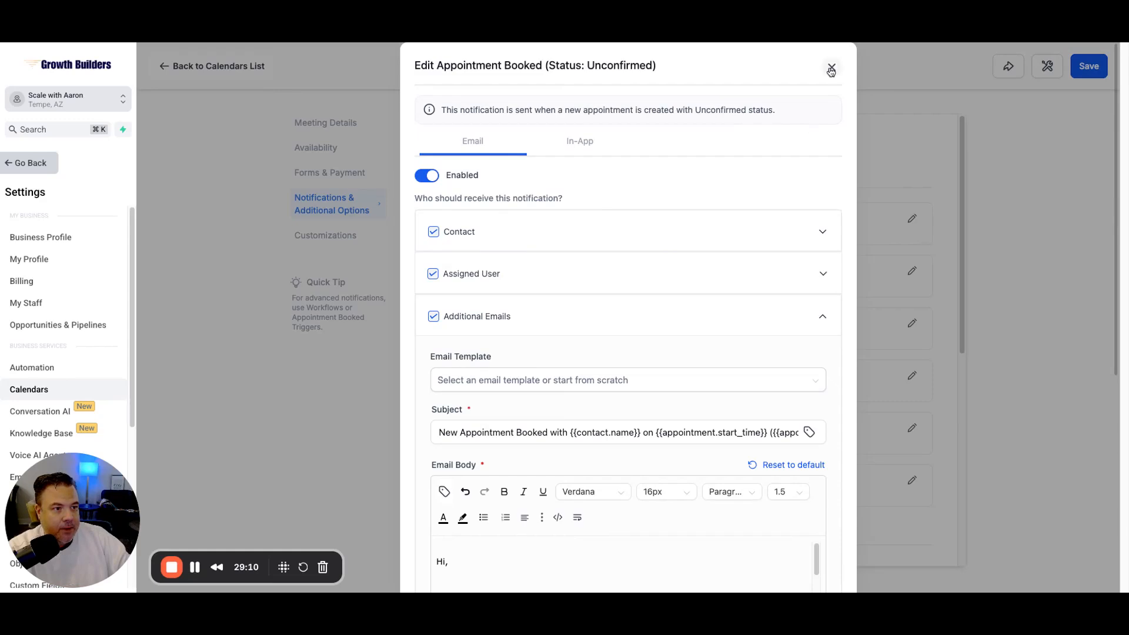
{"action": "left_click", "coordinate": [831, 70]}
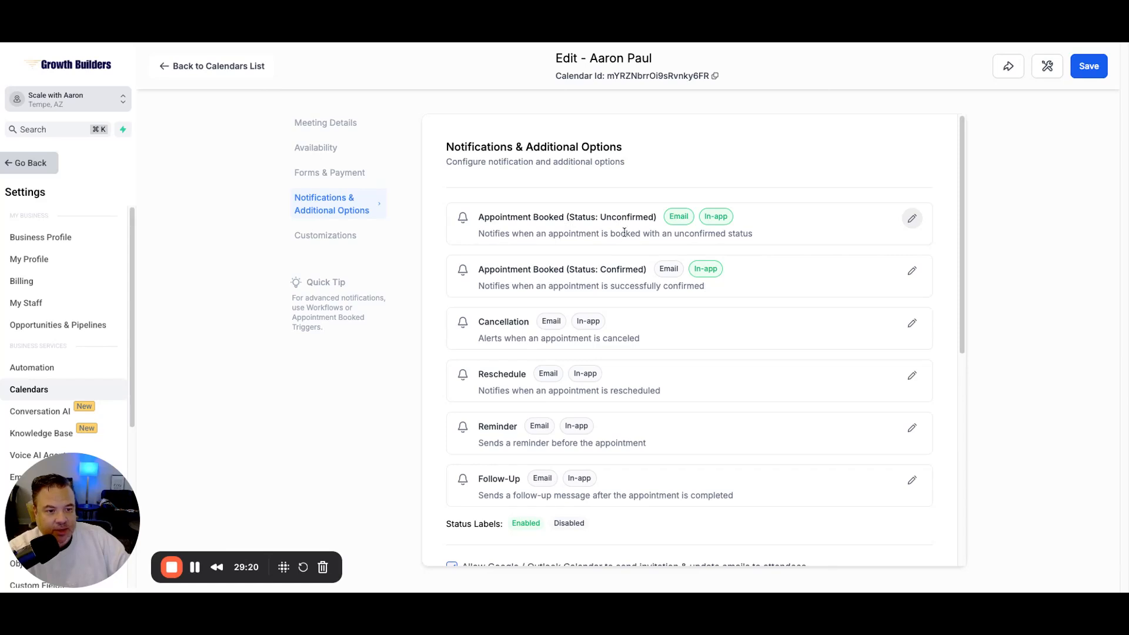
Step: Set email to Enabled for Appointment Booked (Confirmed) and save it
{"action": "left_click", "coordinate": [915, 275]}
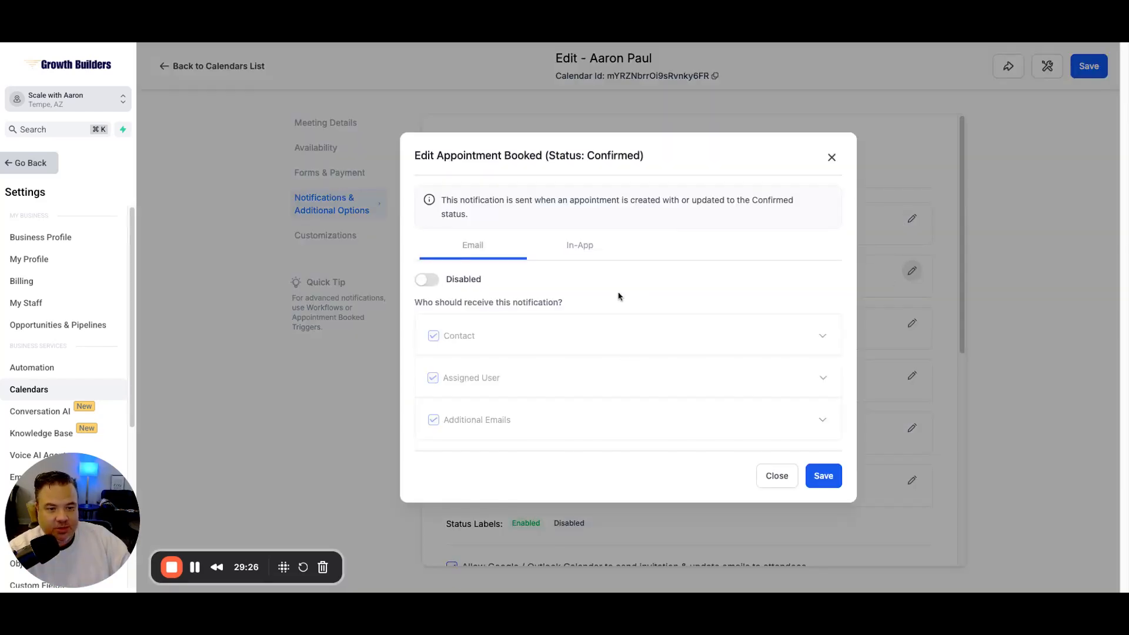
{"action": "left_click", "coordinate": [425, 282]}
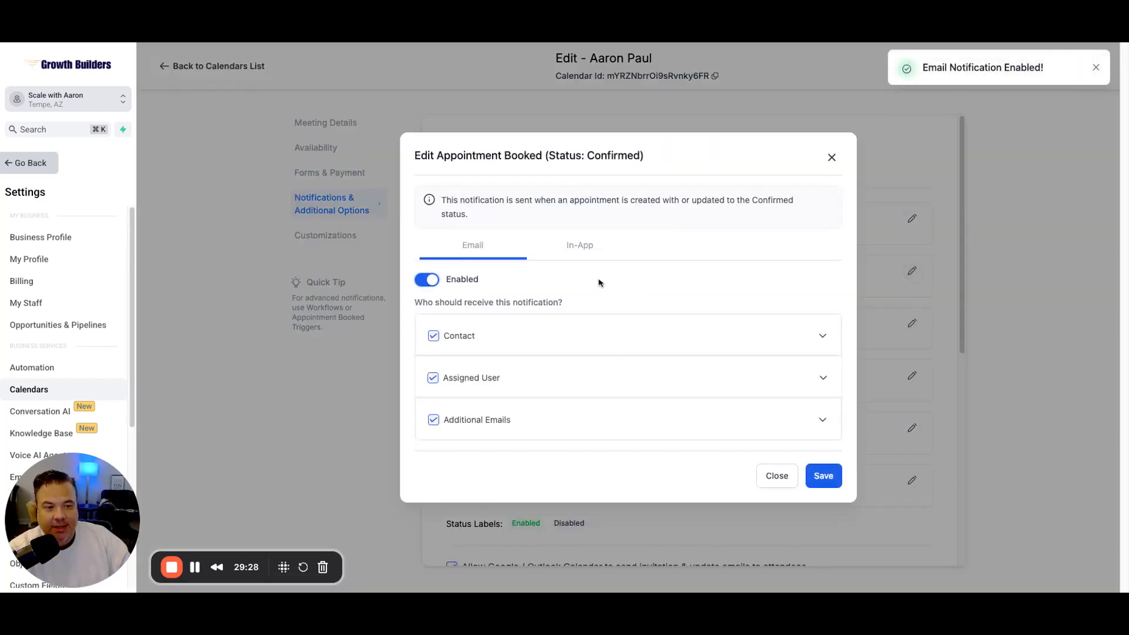
{"action": "left_click", "coordinate": [824, 477]}
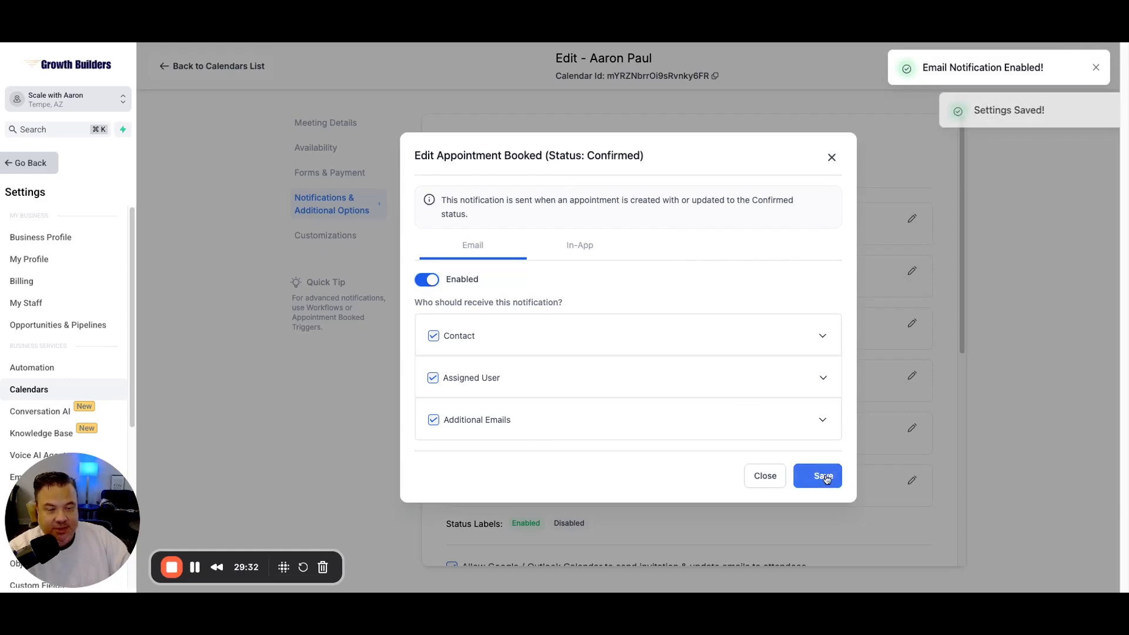
{"action": "left_click", "coordinate": [831, 156]}
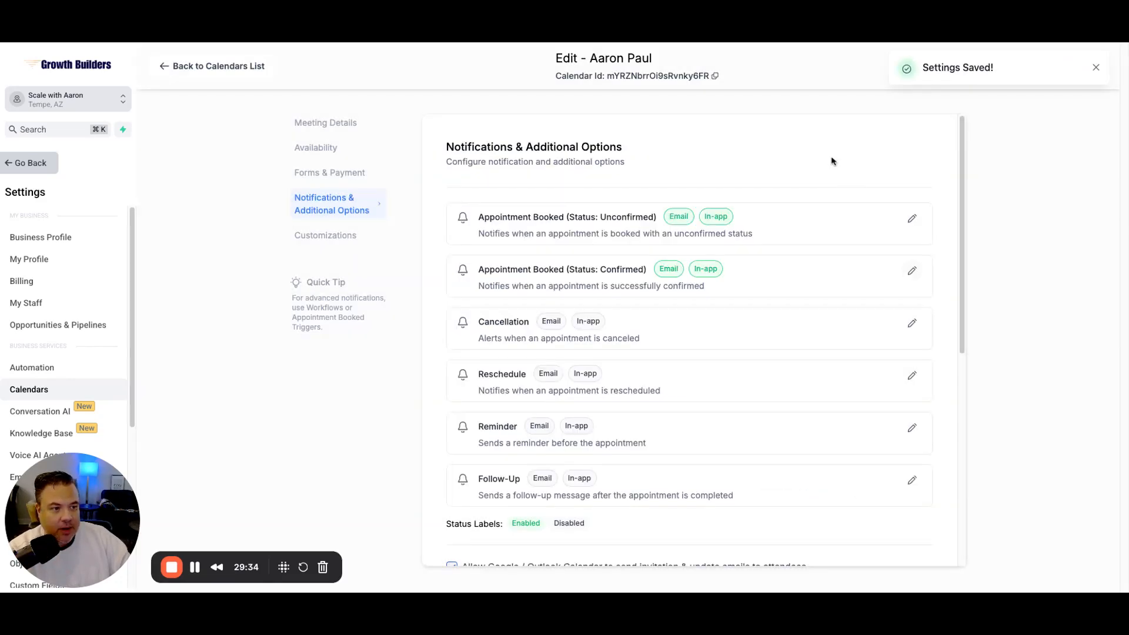
{"action": "scroll", "coordinate": [712, 297], "scroll_direction": "down", "scroll_amount": 2}
{"action": "scroll", "coordinate": [716, 304], "scroll_direction": "down", "scroll_amount": 2}
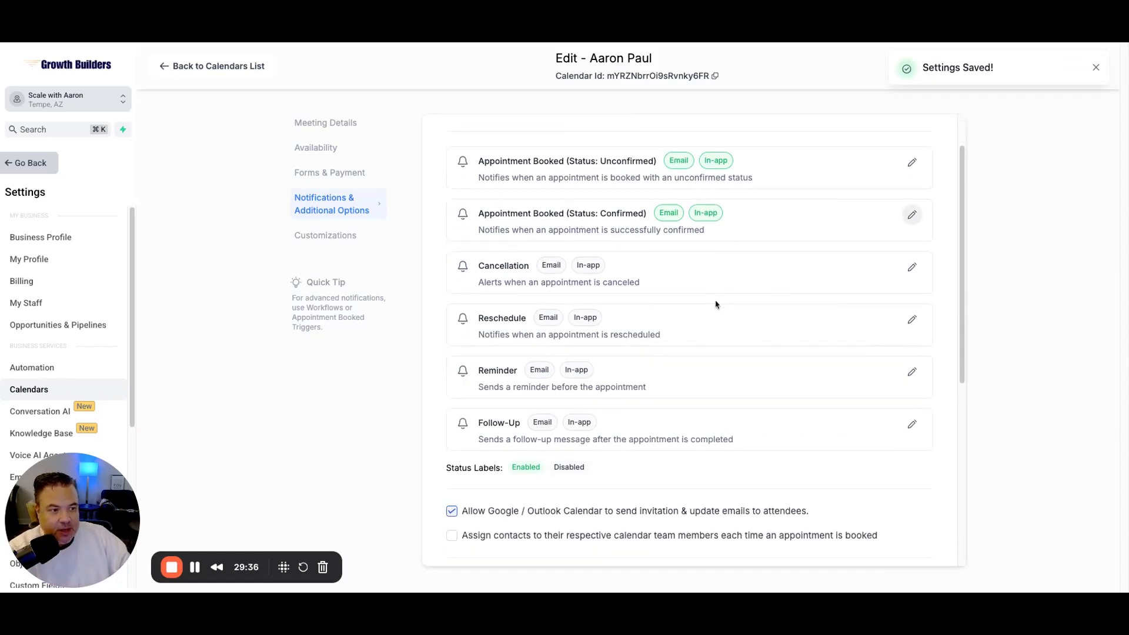
Step: Enable the Cancellation email notification and expand the contact's message
{"action": "left_click", "coordinate": [909, 242]}
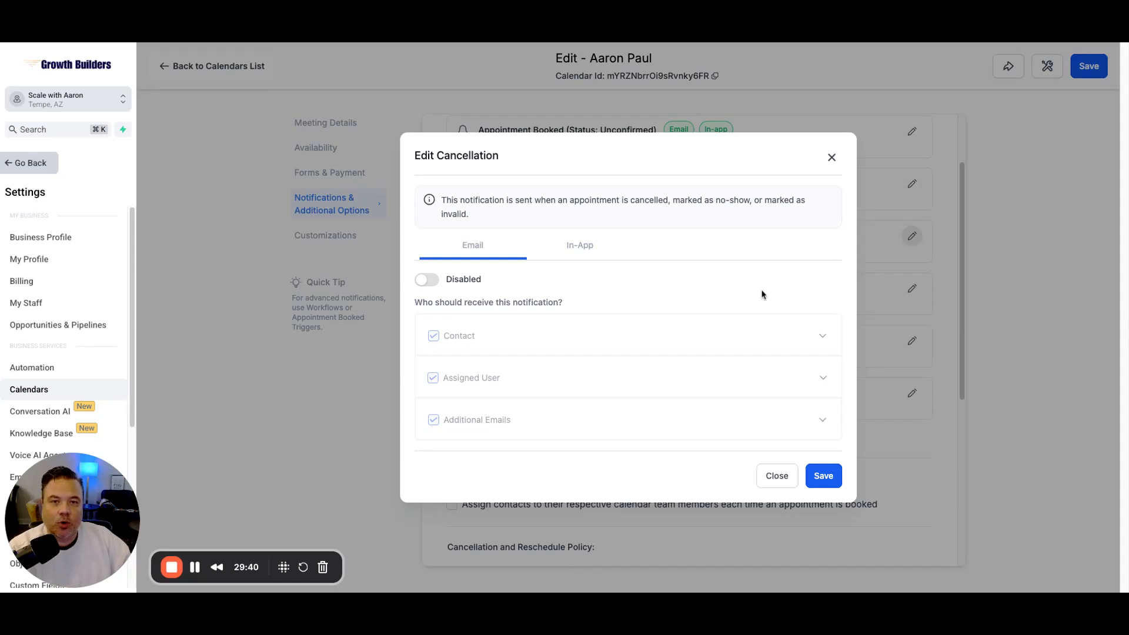
{"action": "left_click", "coordinate": [426, 279]}
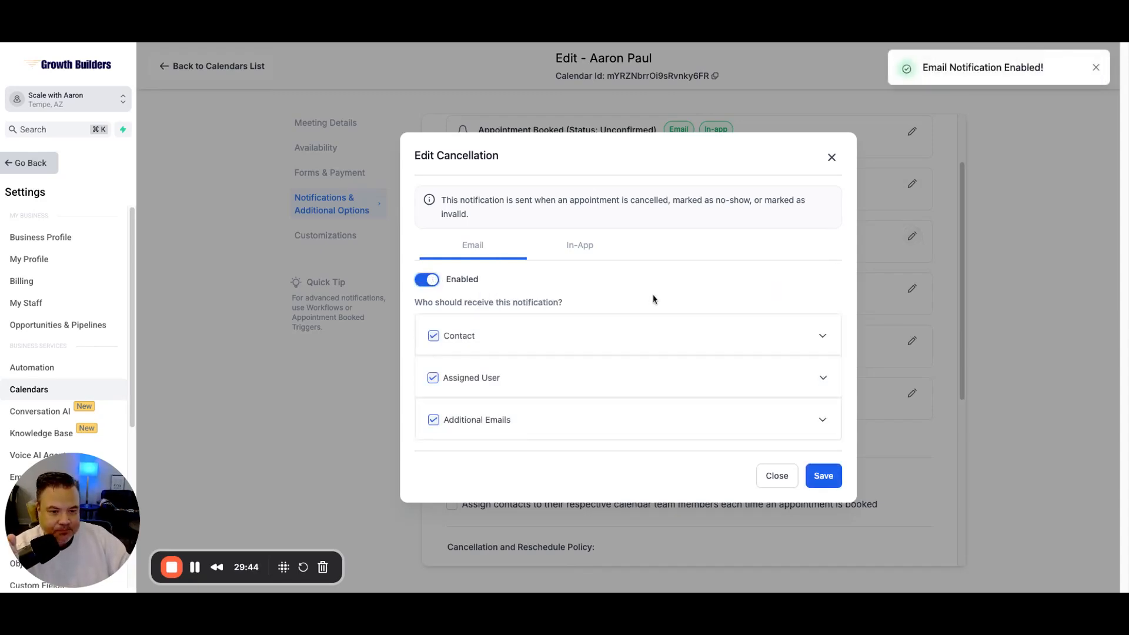
{"action": "left_click", "coordinate": [671, 327]}
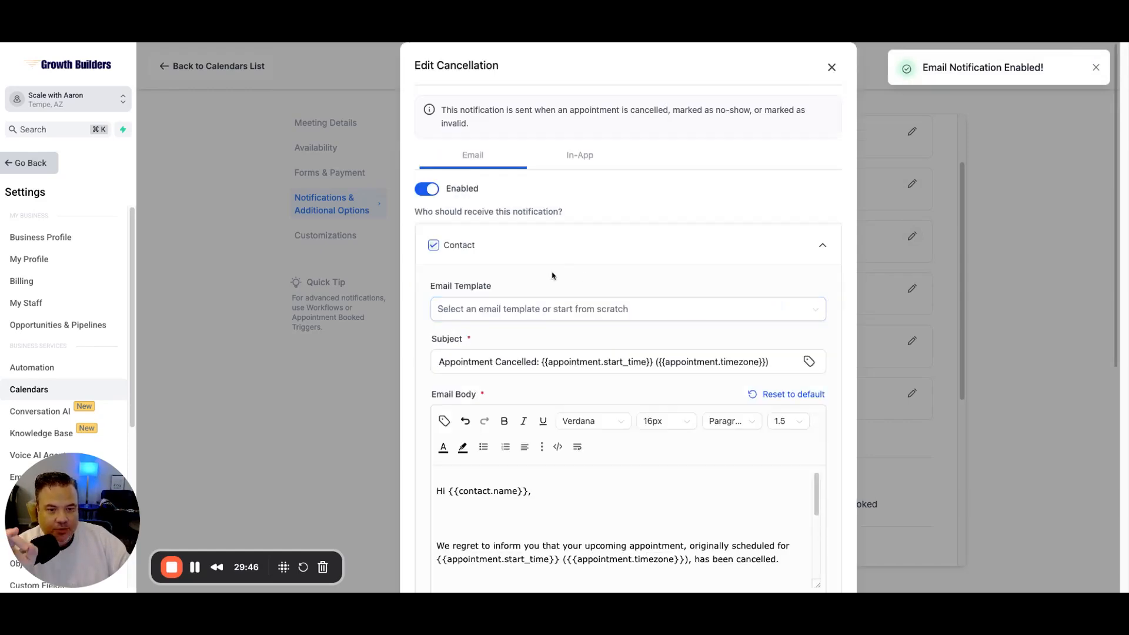
{"action": "scroll", "coordinate": [552, 282], "scroll_direction": "down", "scroll_amount": 5}
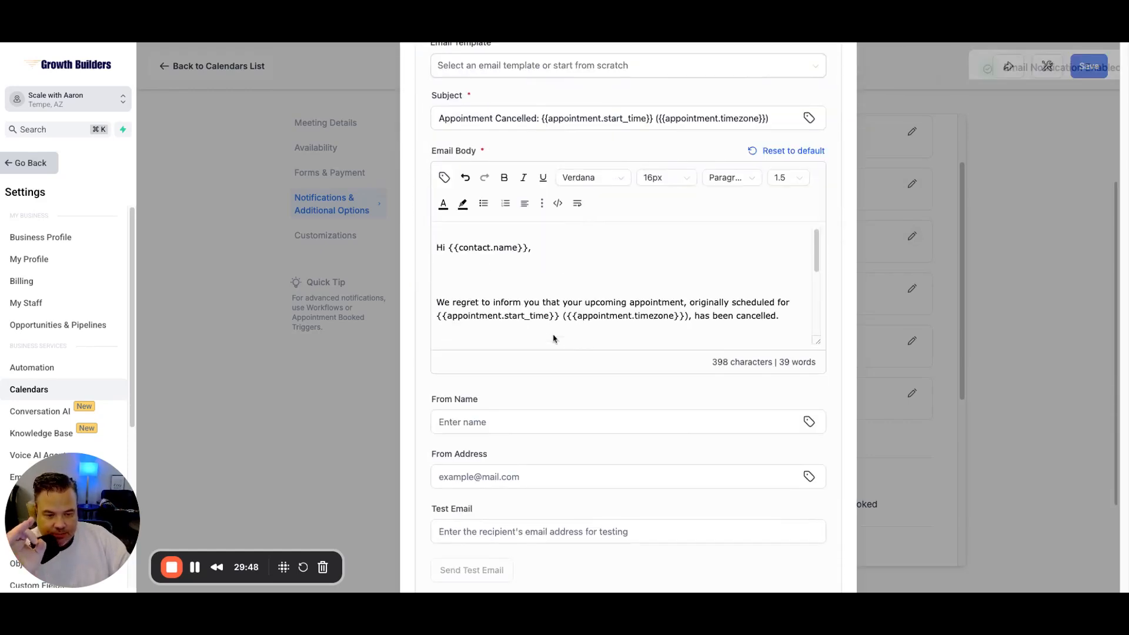
{"action": "scroll", "coordinate": [553, 339], "scroll_direction": "down", "scroll_amount": 5}
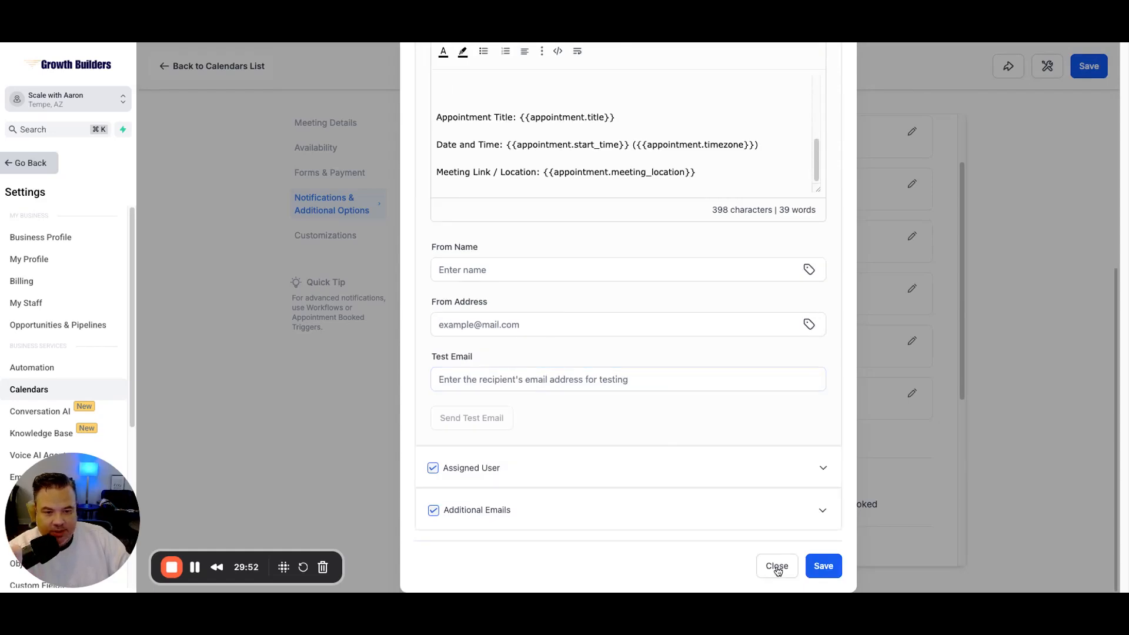
{"action": "scroll", "coordinate": [634, 412], "scroll_direction": "up", "scroll_amount": 1}
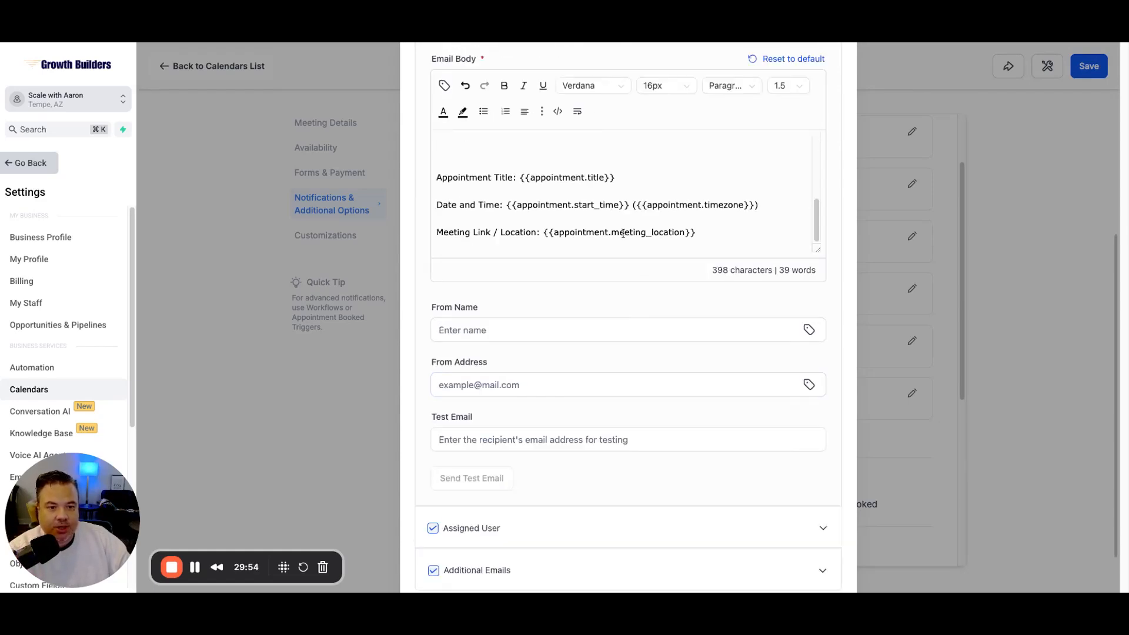
{"action": "scroll", "coordinate": [623, 234], "scroll_direction": "up", "scroll_amount": 5}
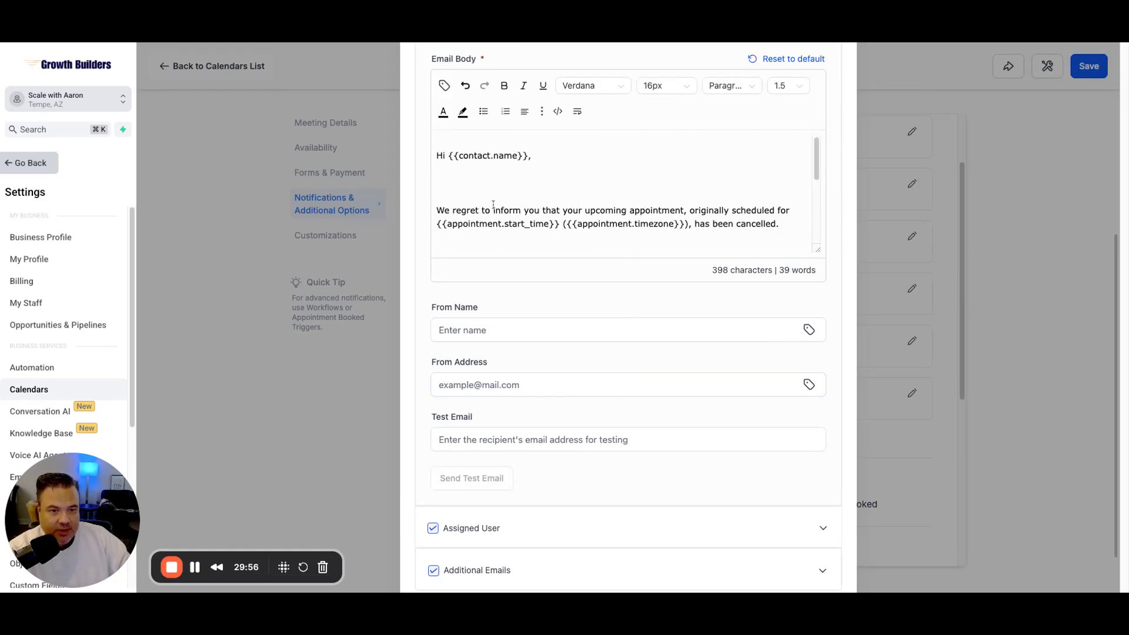
Step: Delete the extra blank lines in the contact's cancellation email body
{"action": "key", "text": "BackSpace"}
{"action": "key", "text": "BackSpace"}
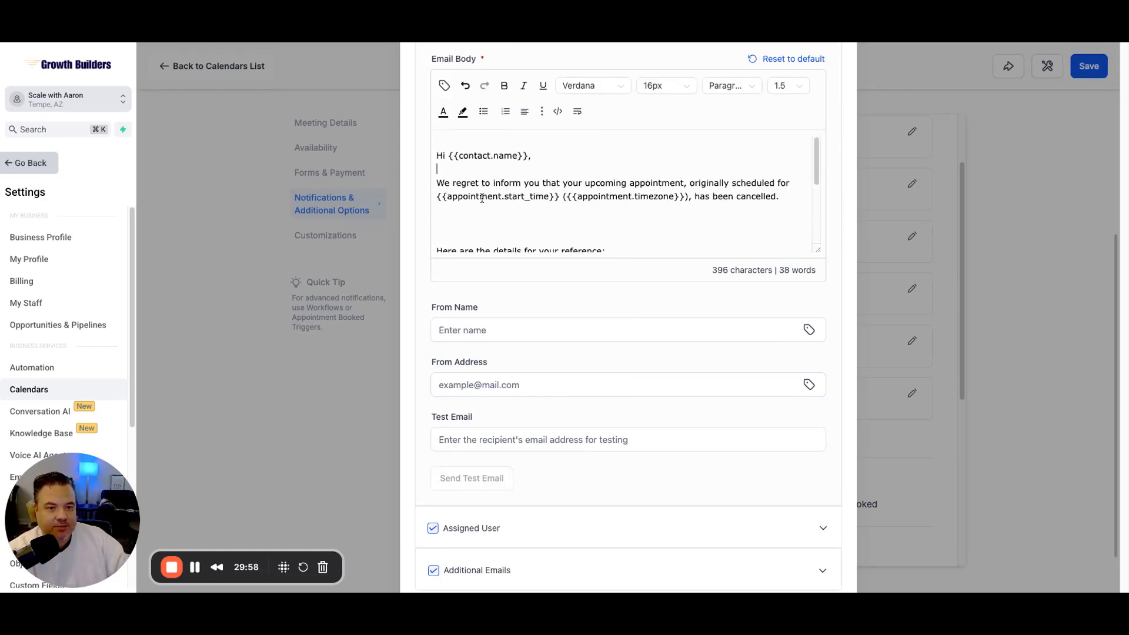
{"action": "key", "text": "BackSpace"}
{"action": "key", "text": "BackSpace"}
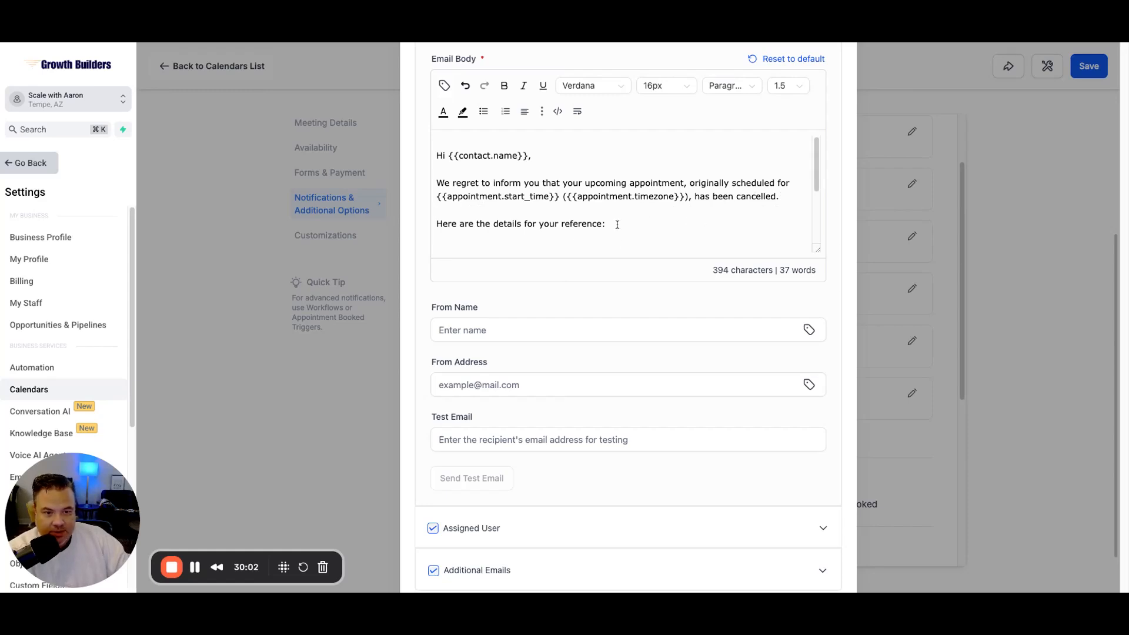
{"action": "scroll", "coordinate": [690, 221], "scroll_direction": "down", "scroll_amount": 3}
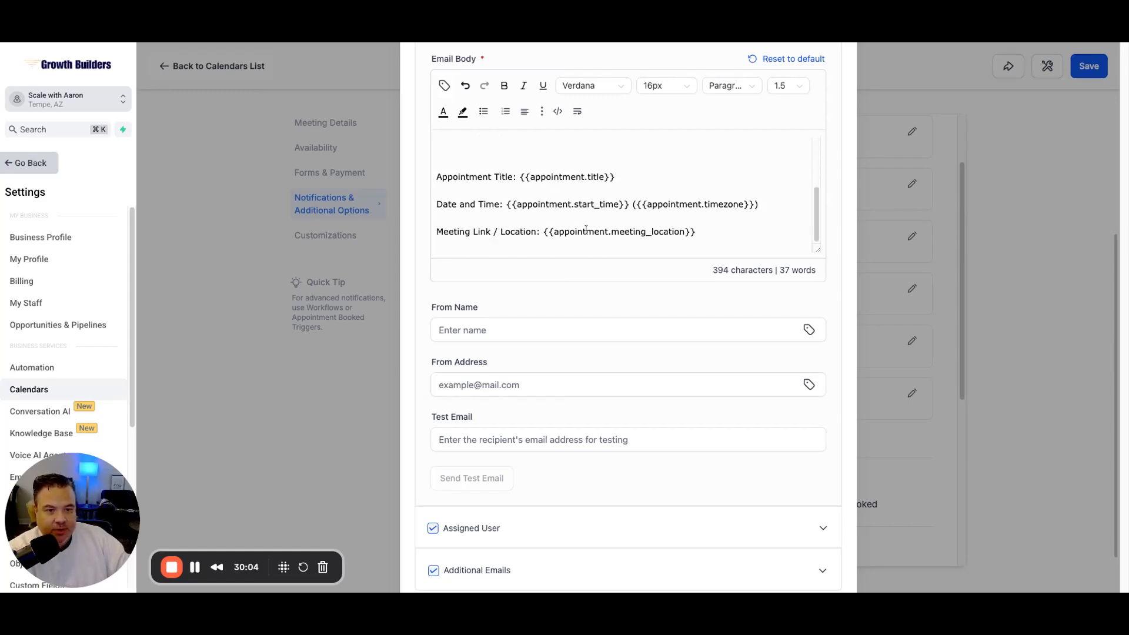
{"action": "scroll", "coordinate": [588, 230], "scroll_direction": "down", "scroll_amount": 2}
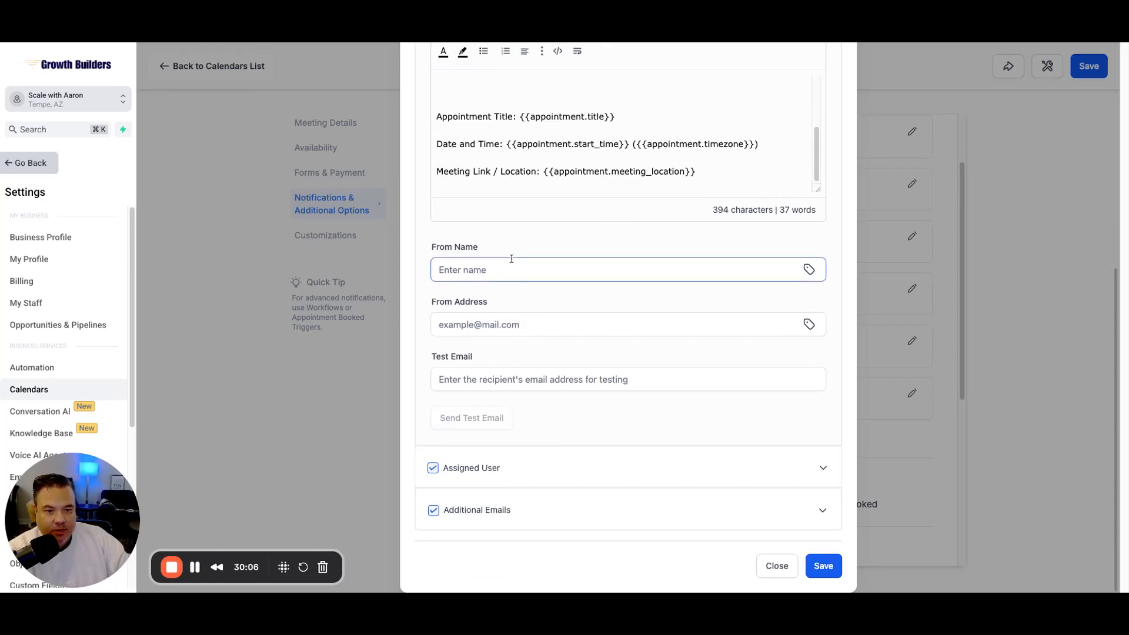
{"action": "scroll", "coordinate": [627, 285], "scroll_direction": "up", "scroll_amount": 5}
{"action": "scroll", "coordinate": [629, 295], "scroll_direction": "up", "scroll_amount": 1}
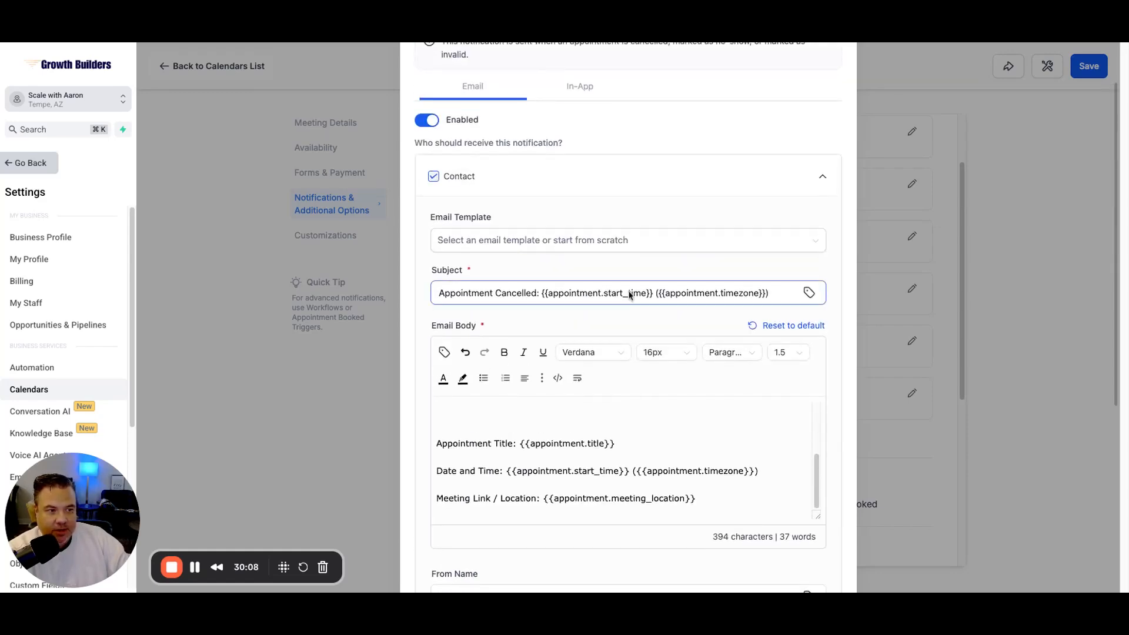
{"action": "scroll", "coordinate": [588, 294], "scroll_direction": "down", "scroll_amount": 3}
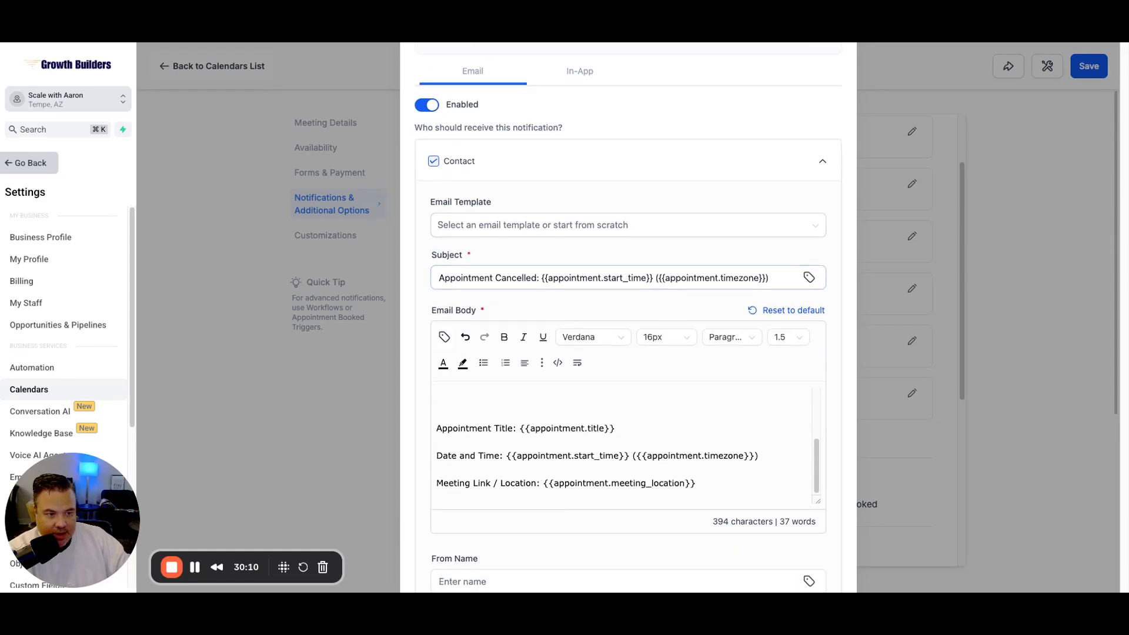
{"action": "scroll", "coordinate": [628, 317], "scroll_direction": "down", "scroll_amount": 4}
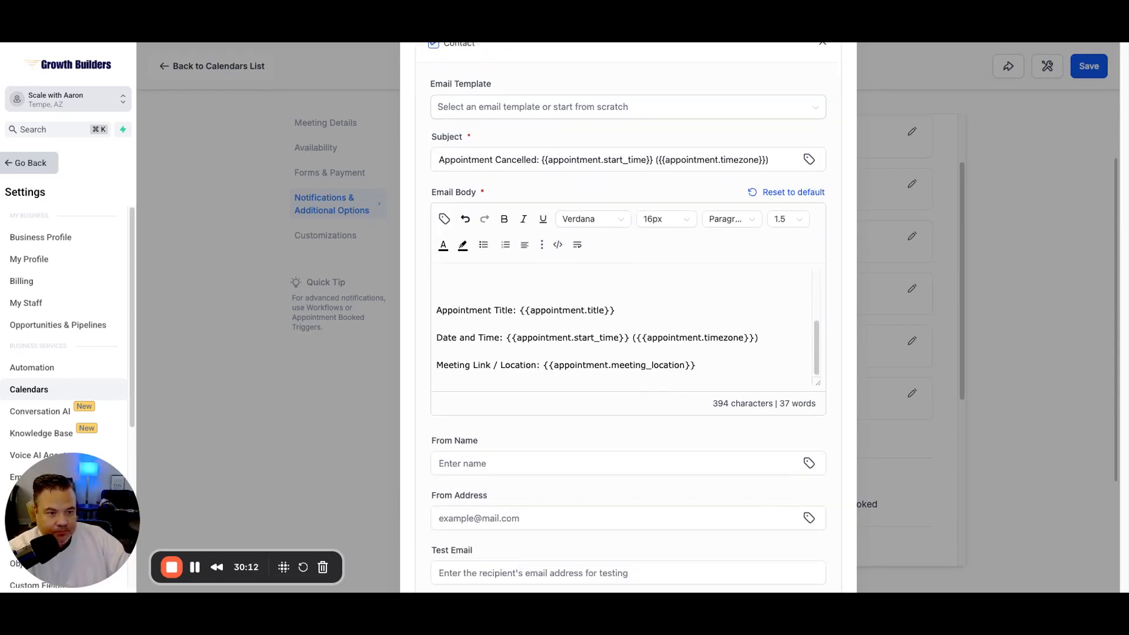
{"action": "scroll", "coordinate": [628, 317], "scroll_direction": "down", "scroll_amount": 2}
{"action": "scroll", "coordinate": [567, 344], "scroll_direction": "down", "scroll_amount": 2}
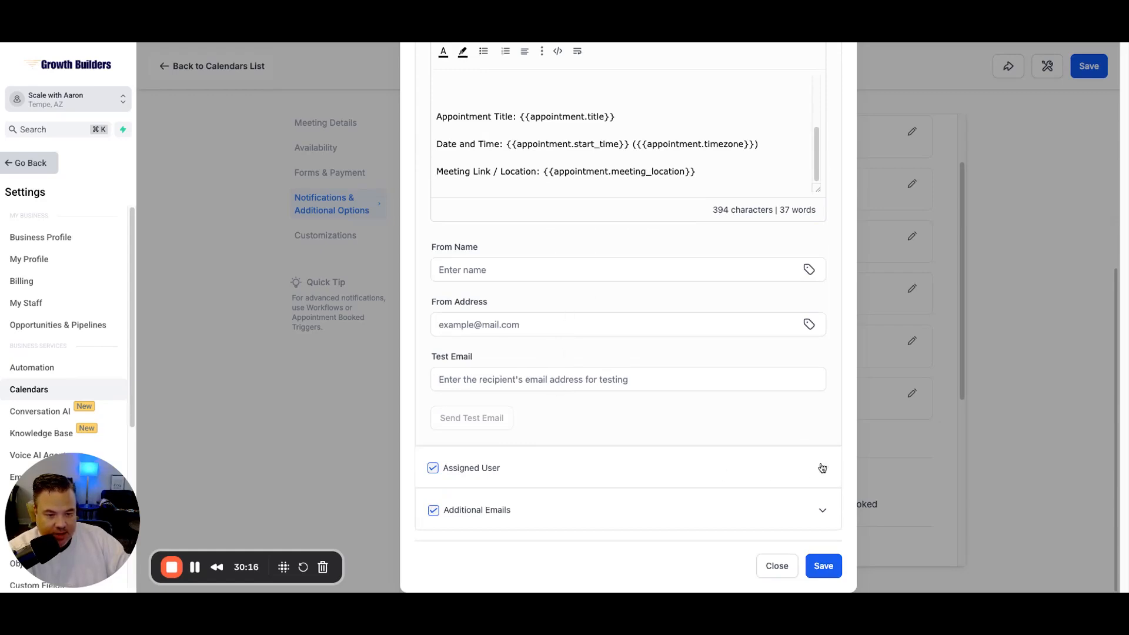
Step: Delete the blank lines after the greeting and before the details in the assigned user's cancellation email
{"action": "left_click", "coordinate": [821, 466]}
{"action": "left_click", "coordinate": [536, 285]}
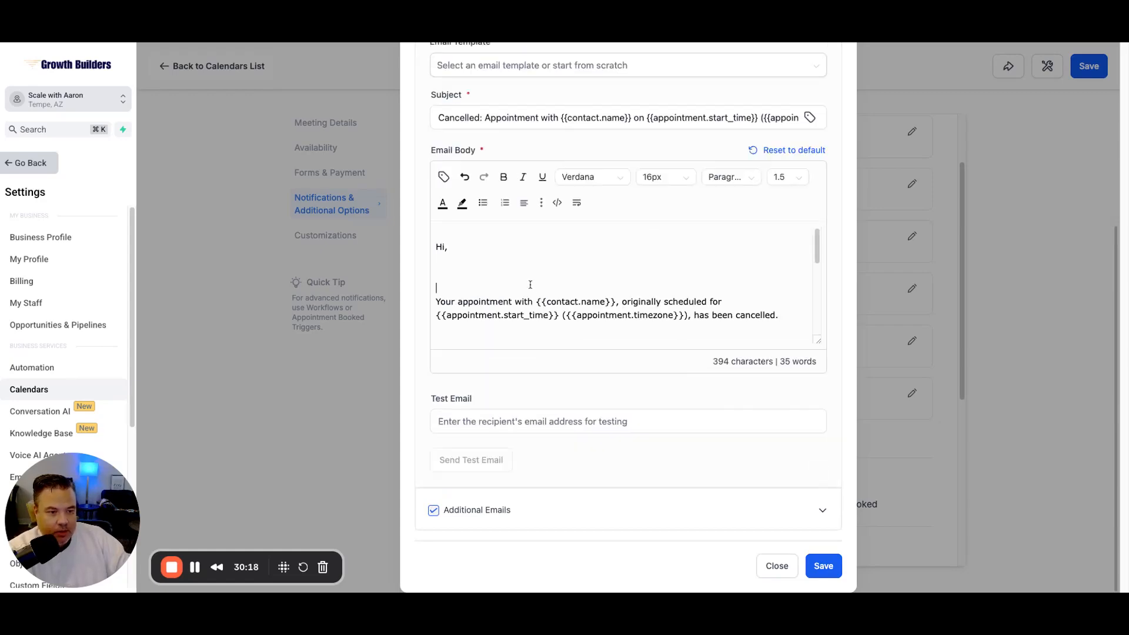
{"action": "key", "text": "BackSpace"}
{"action": "key", "text": "BackSpace"}
{"action": "left_click", "coordinate": [482, 308]}
{"action": "key", "text": "BackSpace"}
{"action": "scroll", "coordinate": [480, 306], "scroll_direction": "down", "scroll_amount": 2}
{"action": "scroll", "coordinate": [479, 304], "scroll_direction": "down", "scroll_amount": 2}
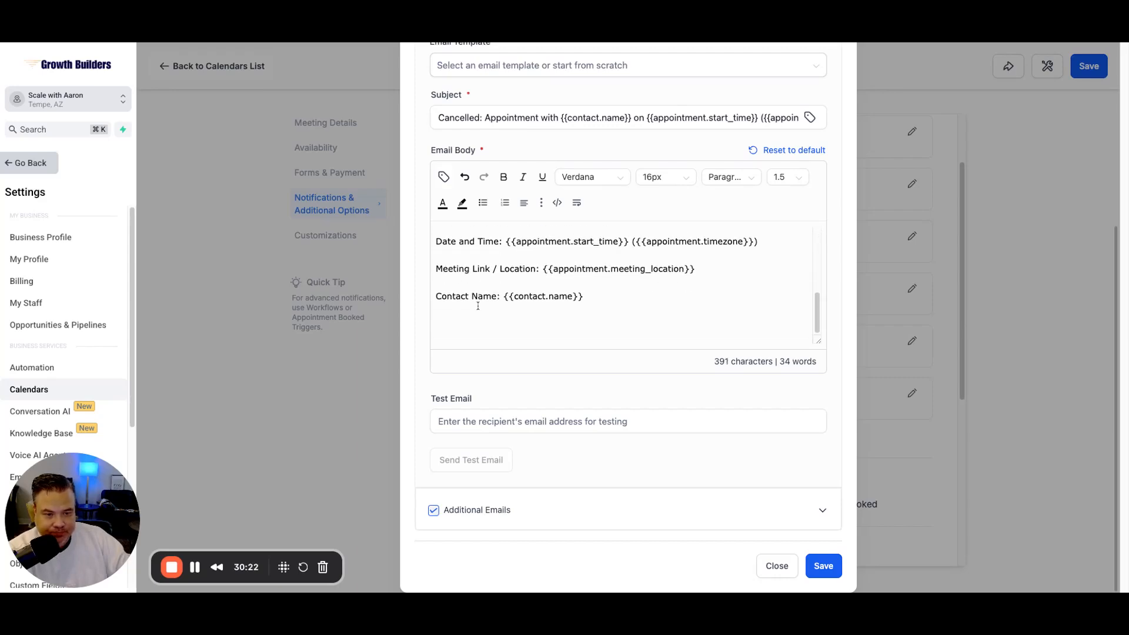
{"action": "scroll", "coordinate": [478, 305], "scroll_direction": "up", "scroll_amount": 1}
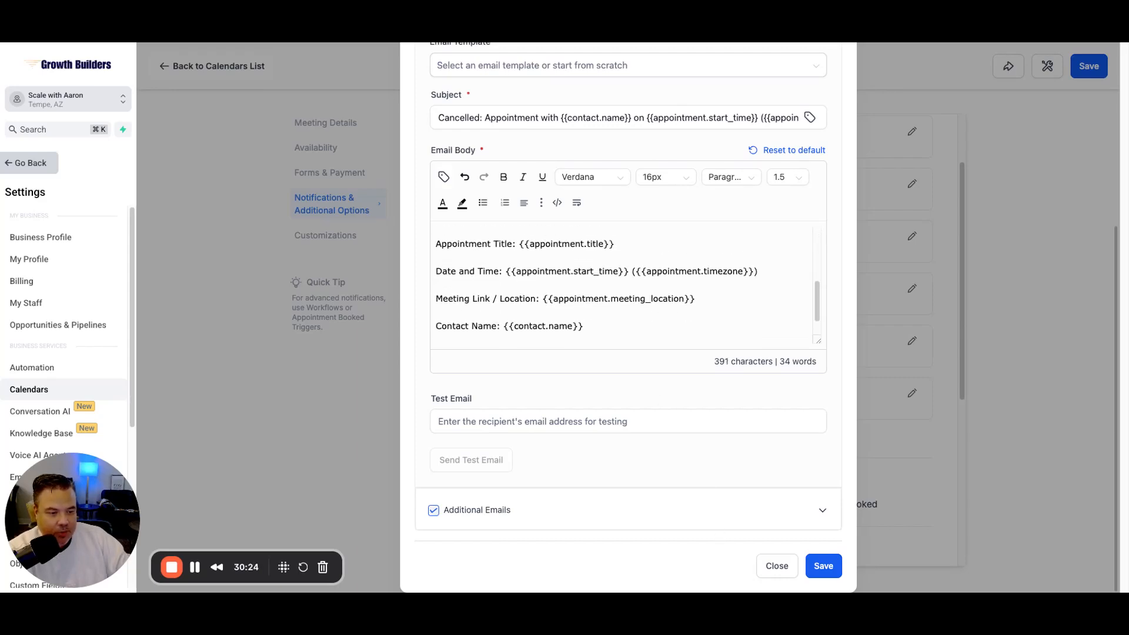
Step: Close the cancellation editor and scroll down to the Cancellation and Reschedule Policy settings
{"action": "left_click", "coordinate": [773, 566]}
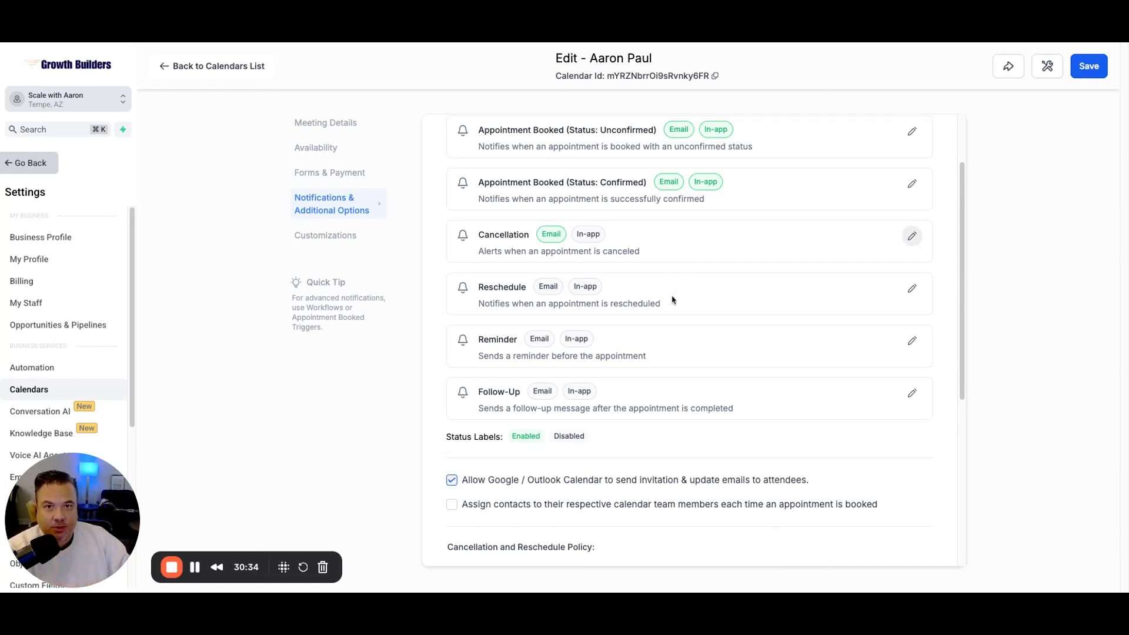
{"action": "scroll", "coordinate": [671, 301], "scroll_direction": "down", "scroll_amount": 2}
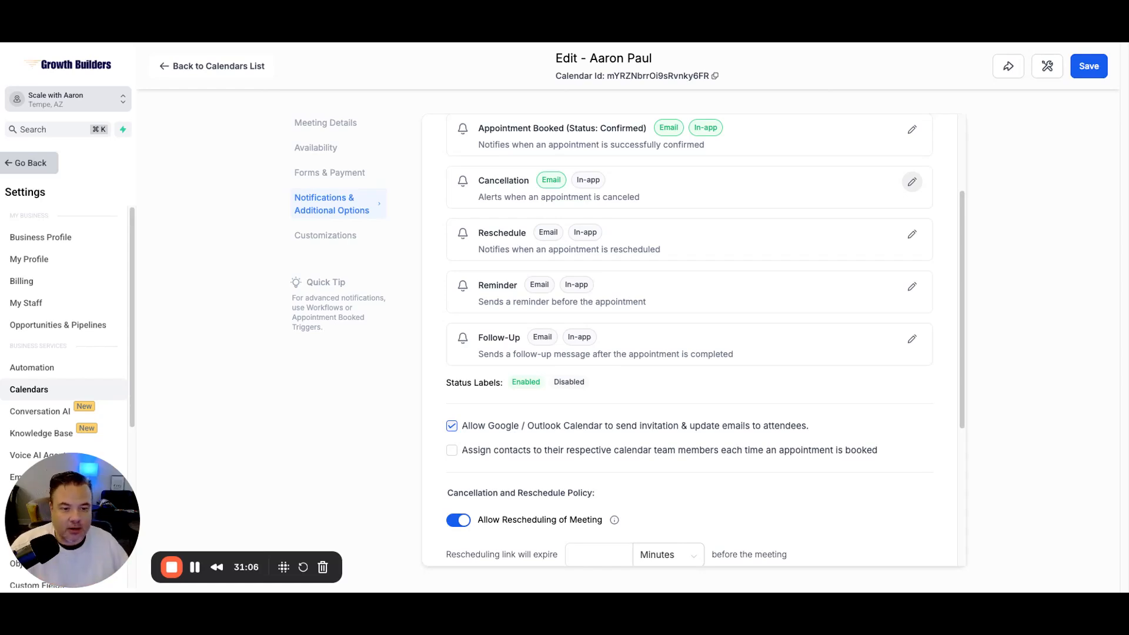
{"action": "scroll", "coordinate": [694, 339], "scroll_direction": "down", "scroll_amount": 3}
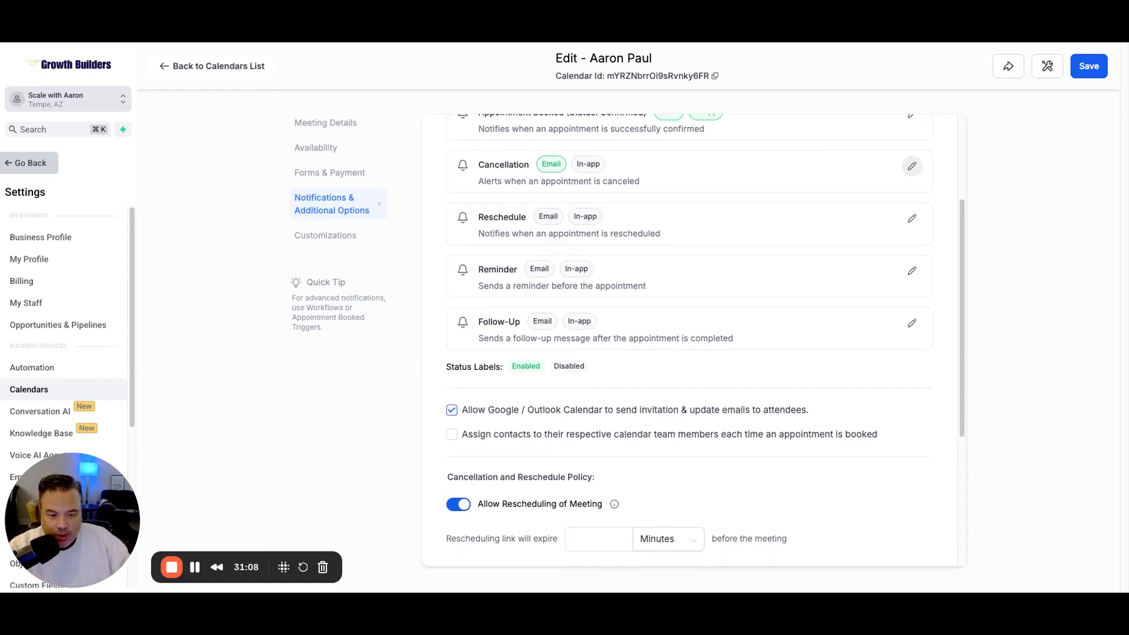
{"action": "scroll", "coordinate": [694, 339], "scroll_direction": "down", "scroll_amount": 3}
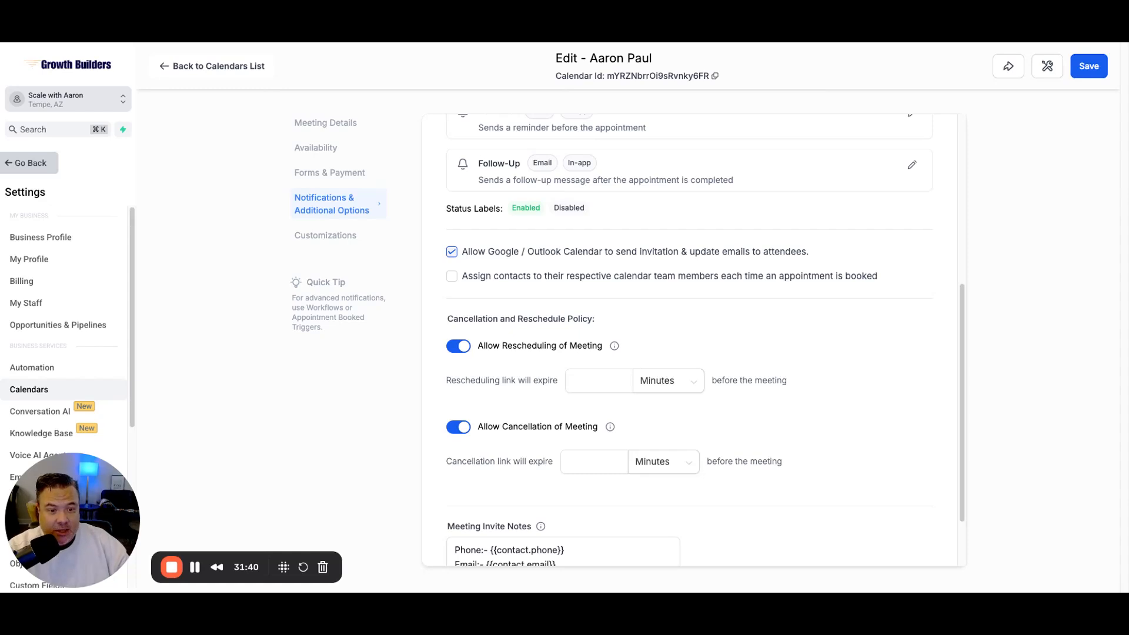
{"action": "scroll", "coordinate": [884, 277], "scroll_direction": "down", "scroll_amount": 1}
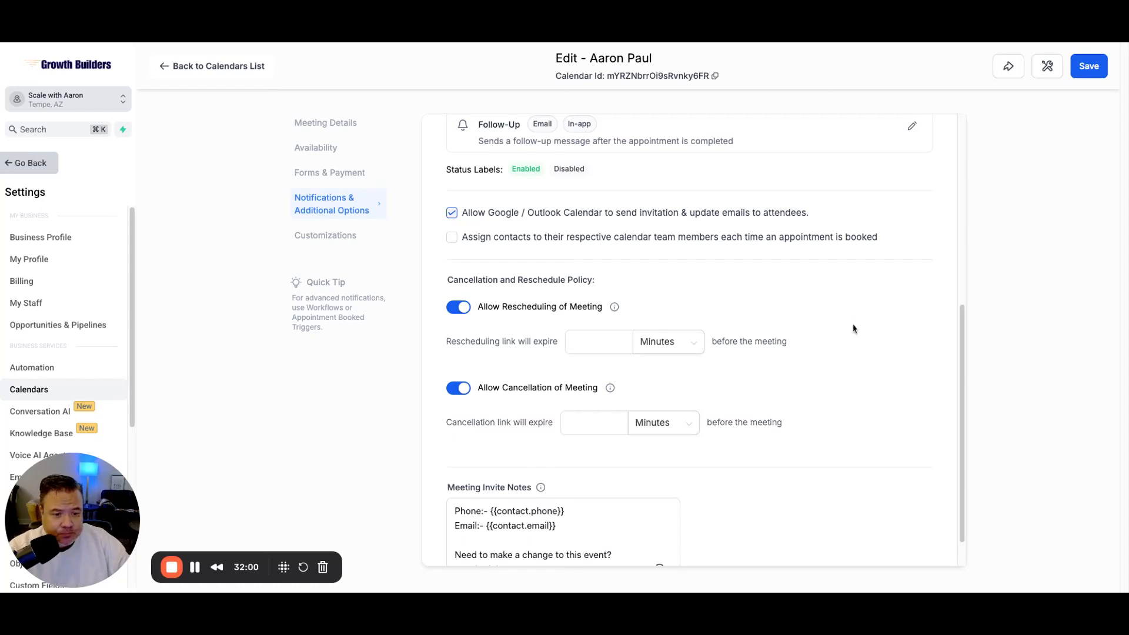
{"action": "scroll", "coordinate": [859, 315], "scroll_direction": "down", "scroll_amount": 1}
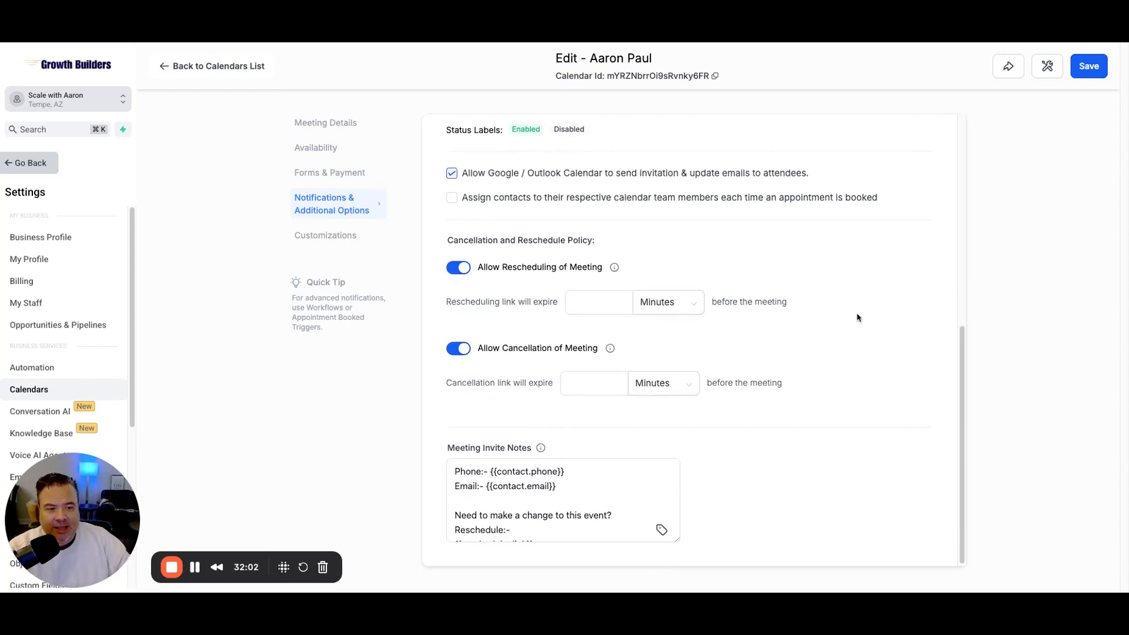
Step: Enter 15 minutes in both the rescheduling and cancellation link expiry fields
{"action": "left_click", "coordinate": [603, 298]}
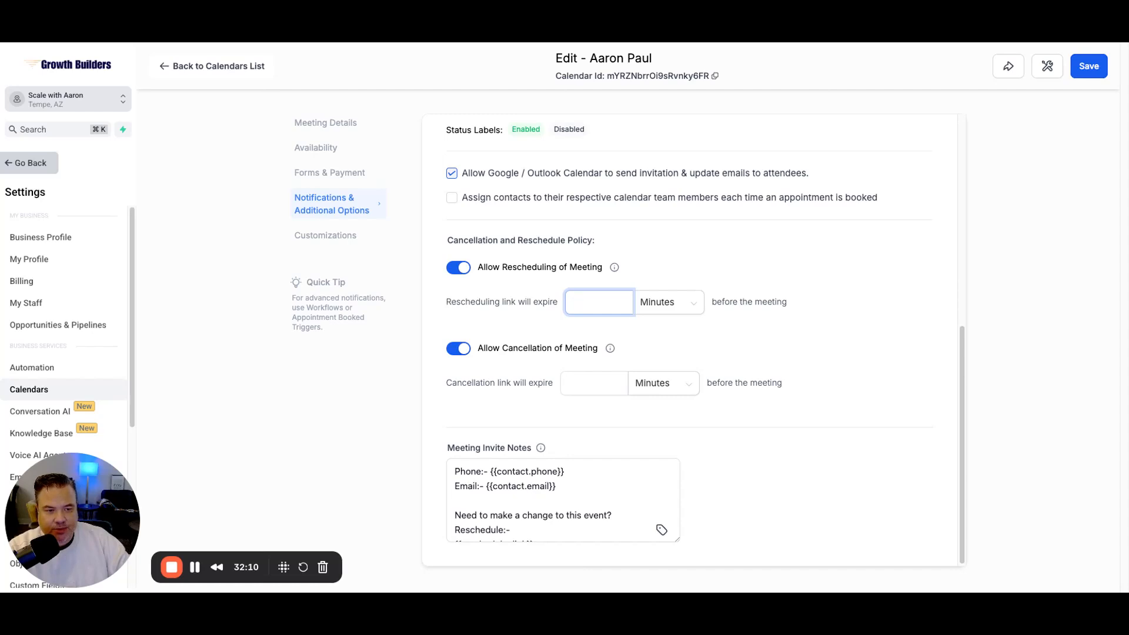
{"action": "type", "text": "15"}
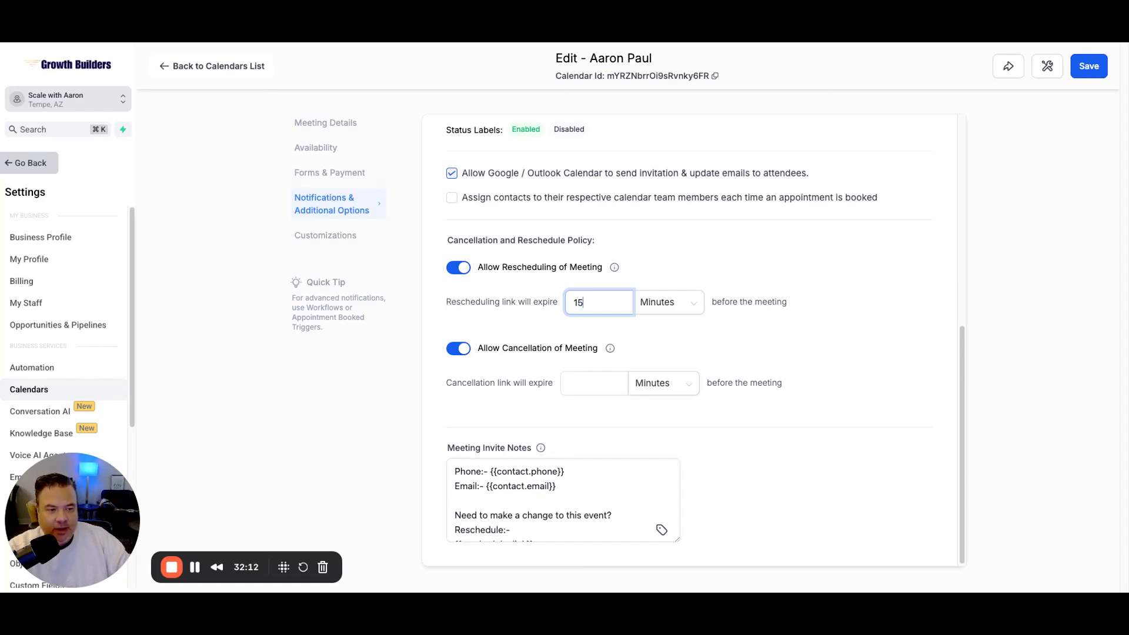
{"action": "left_click", "coordinate": [590, 382]}
{"action": "type", "text": "15"}
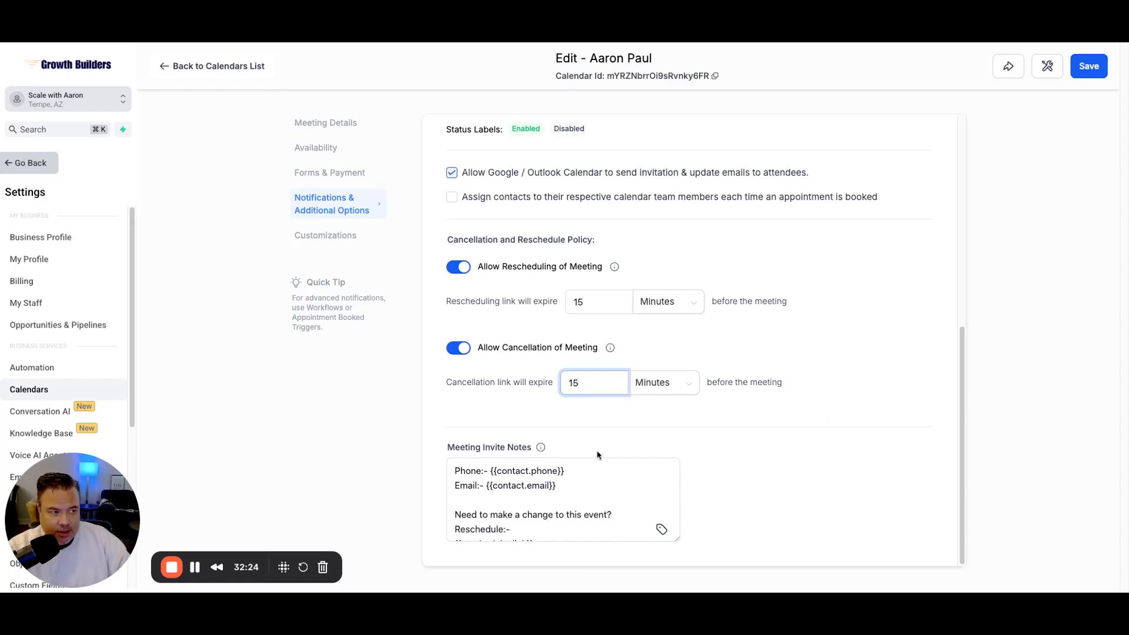
{"action": "scroll", "coordinate": [583, 500], "scroll_direction": "down", "scroll_amount": 2}
{"action": "scroll", "coordinate": [583, 500], "scroll_direction": "up", "scroll_amount": 3}
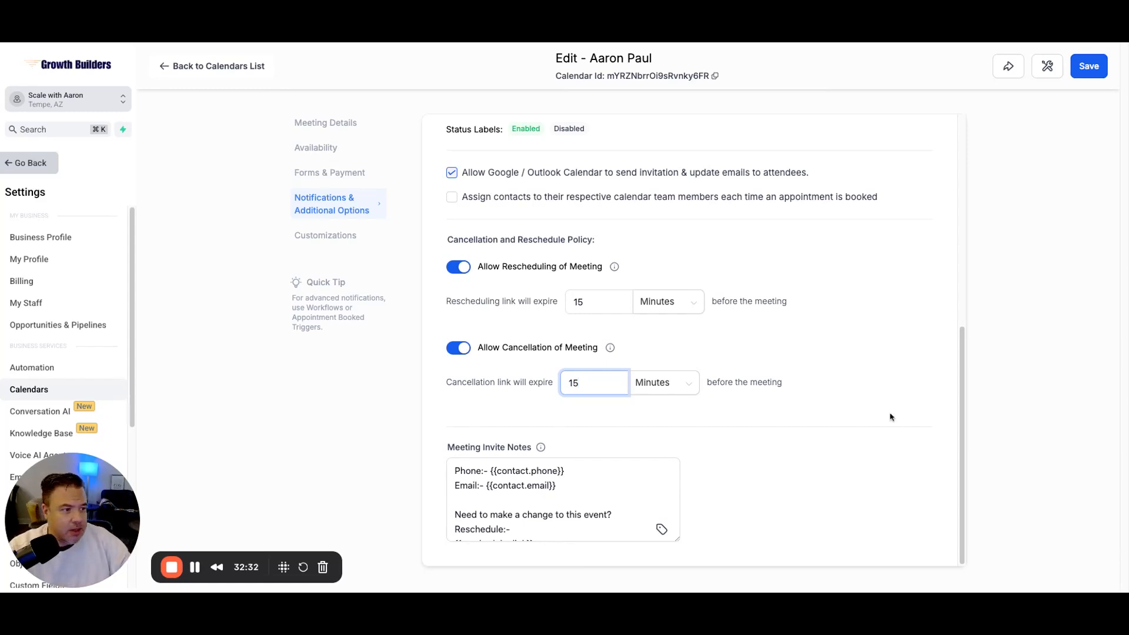
{"action": "scroll", "coordinate": [892, 419], "scroll_direction": "up", "scroll_amount": 6}
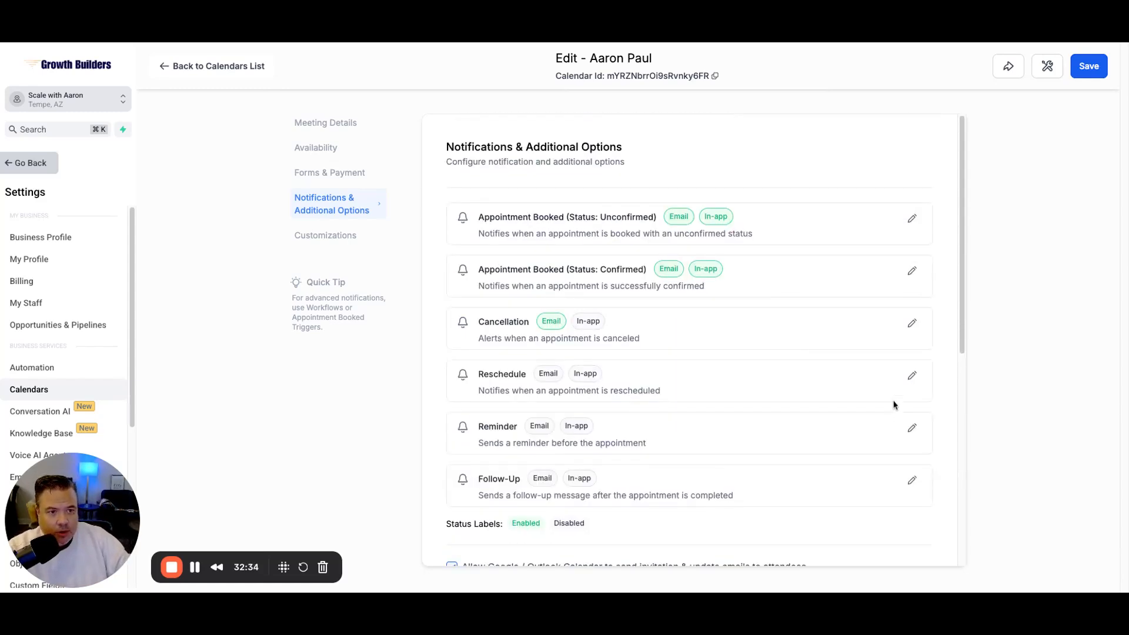
Step: Save the calendar's notification and policy changes
{"action": "left_click", "coordinate": [1095, 68]}
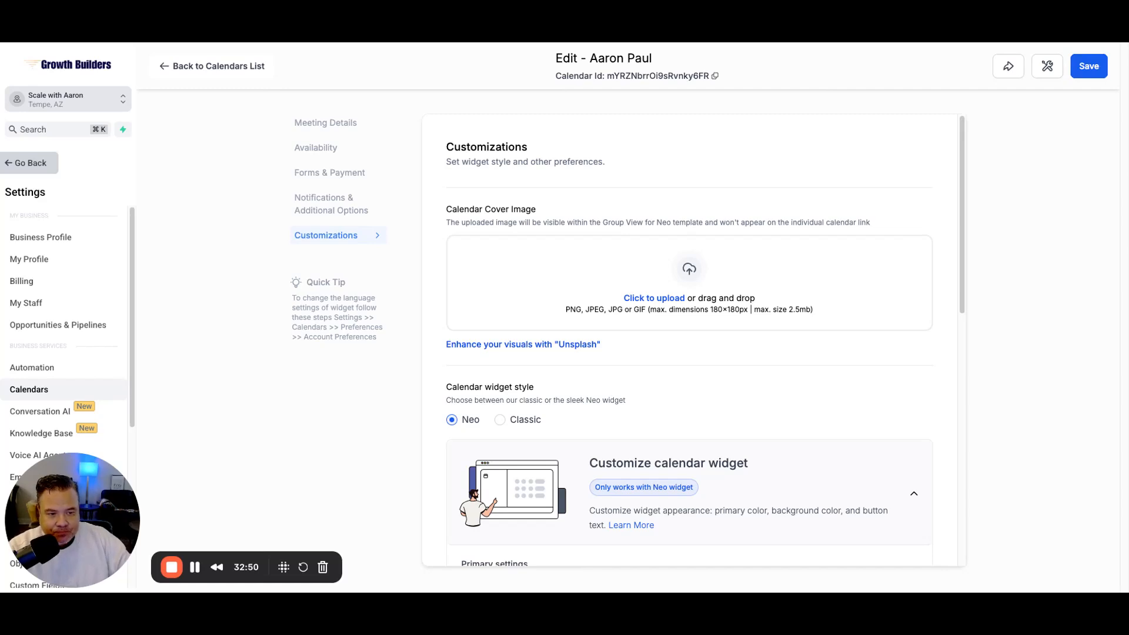
{"action": "left_click", "coordinate": [662, 302]}
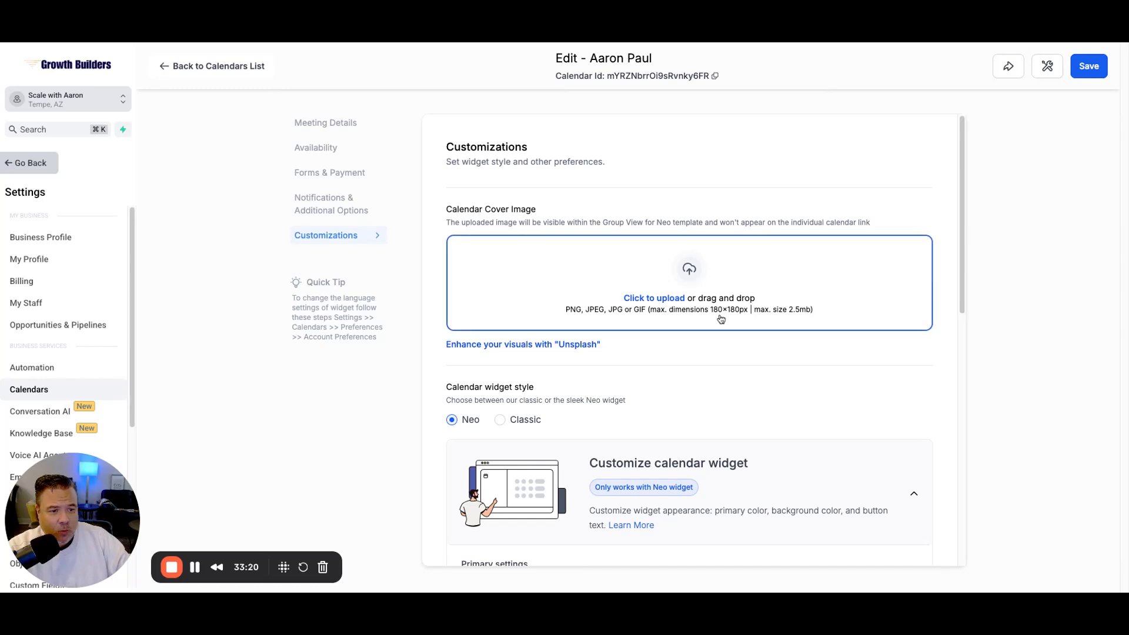
{"action": "scroll", "coordinate": [721, 319], "scroll_direction": "down", "scroll_amount": 1}
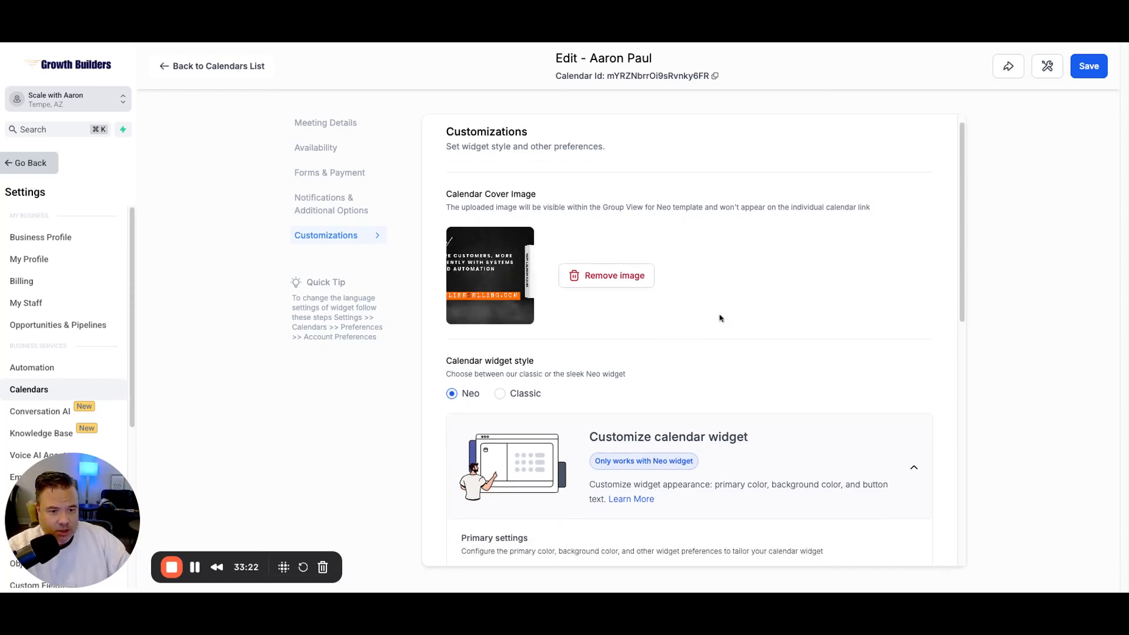
{"action": "left_click", "coordinate": [576, 275]}
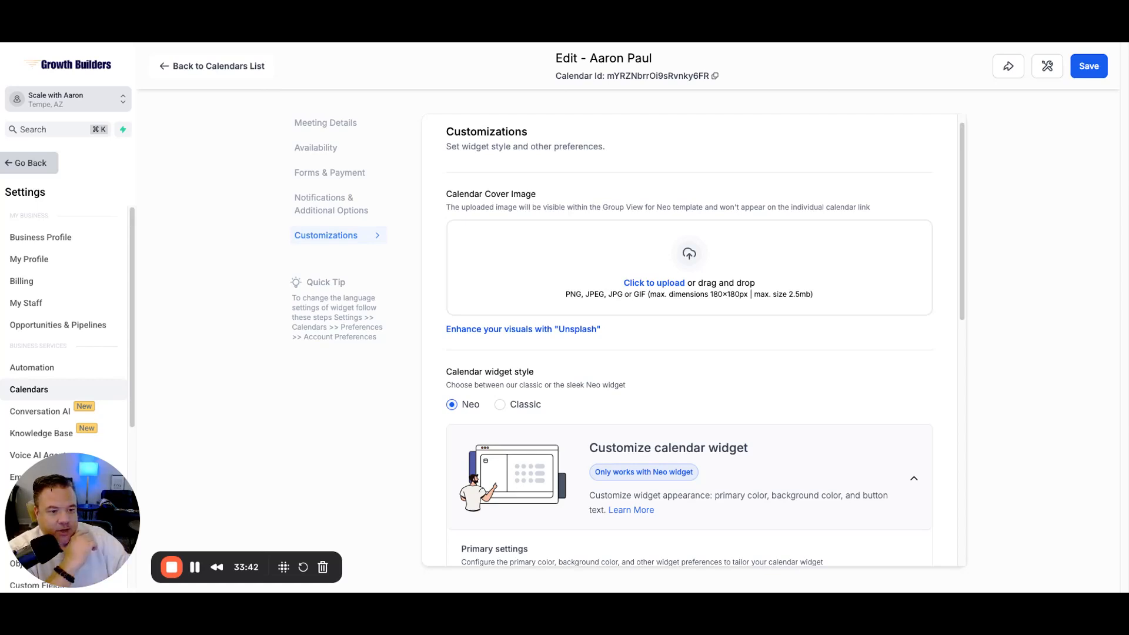
Step: Set the widget's Primary color to dark navy #01213EFF
{"action": "scroll", "coordinate": [738, 316], "scroll_direction": "down", "scroll_amount": 1}
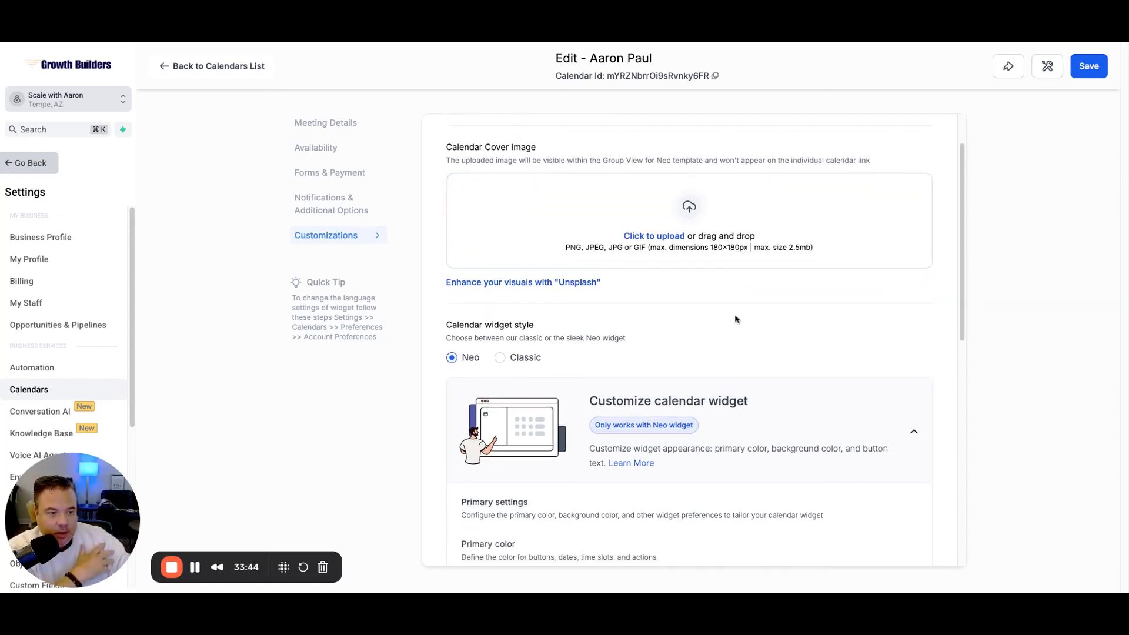
{"action": "scroll", "coordinate": [794, 318], "scroll_direction": "down", "scroll_amount": 1}
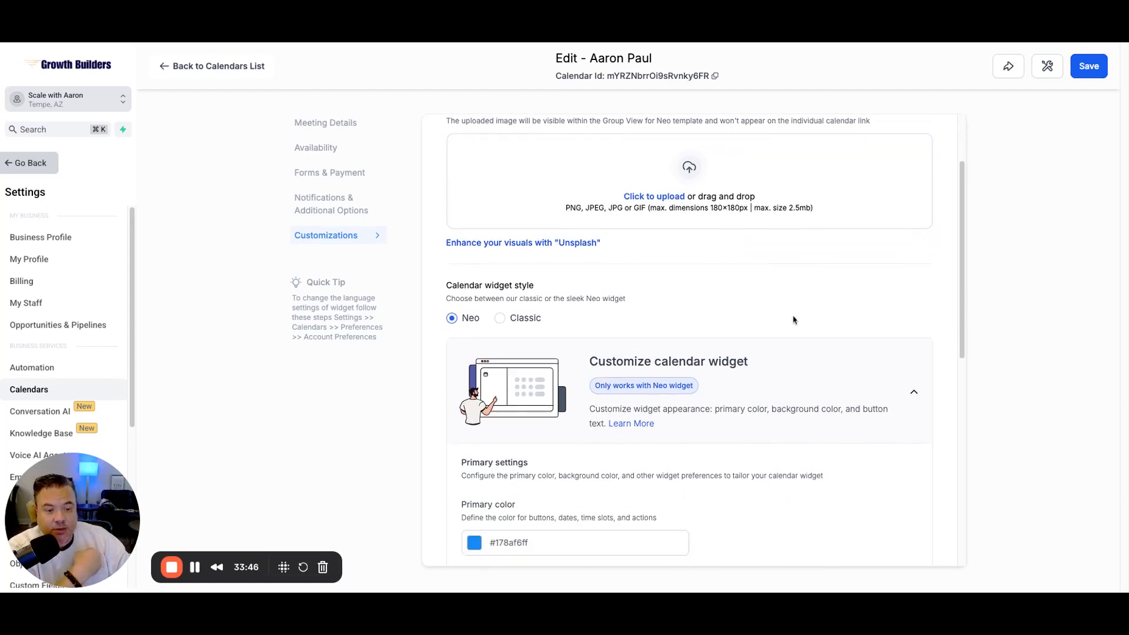
{"action": "scroll", "coordinate": [793, 319], "scroll_direction": "down", "scroll_amount": 5}
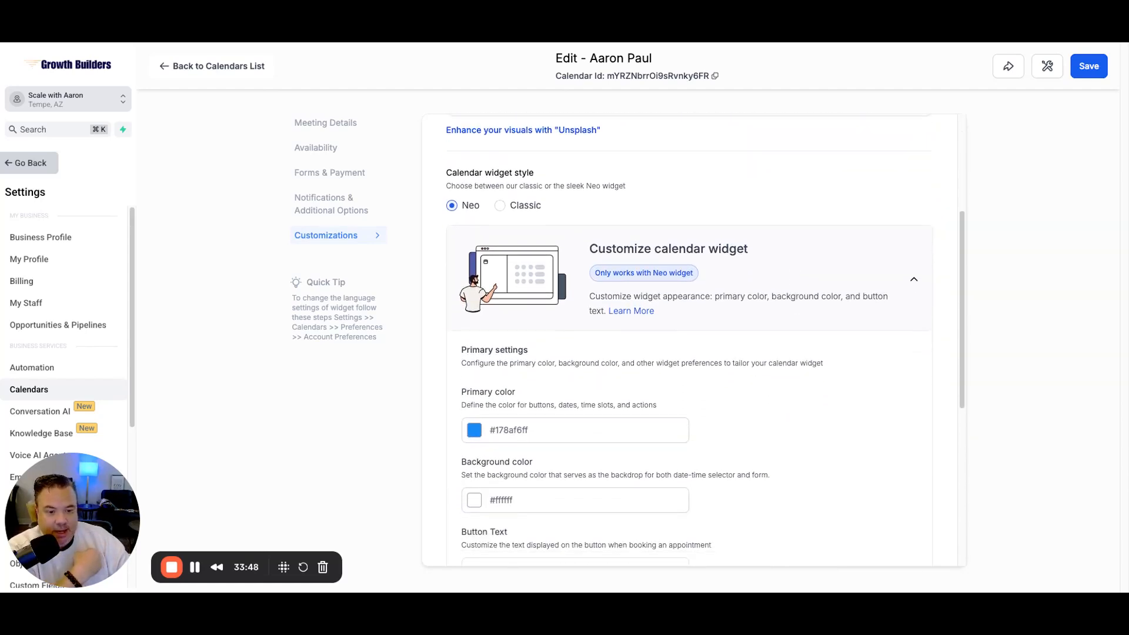
{"action": "scroll", "coordinate": [742, 323], "scroll_direction": "down", "scroll_amount": 1}
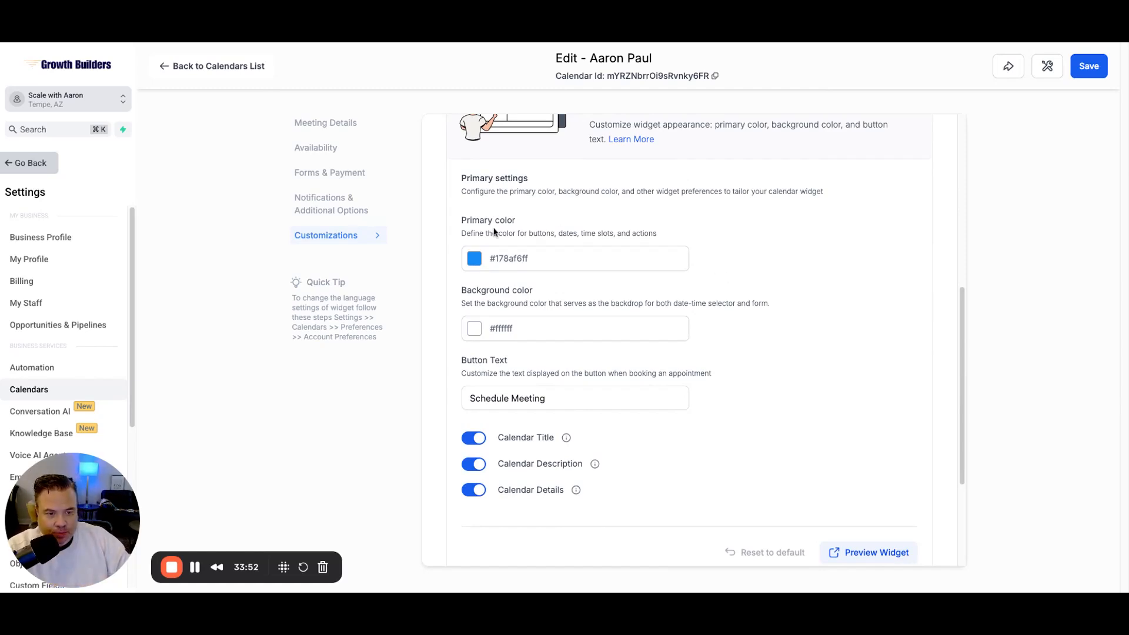
{"action": "left_click", "coordinate": [475, 263]}
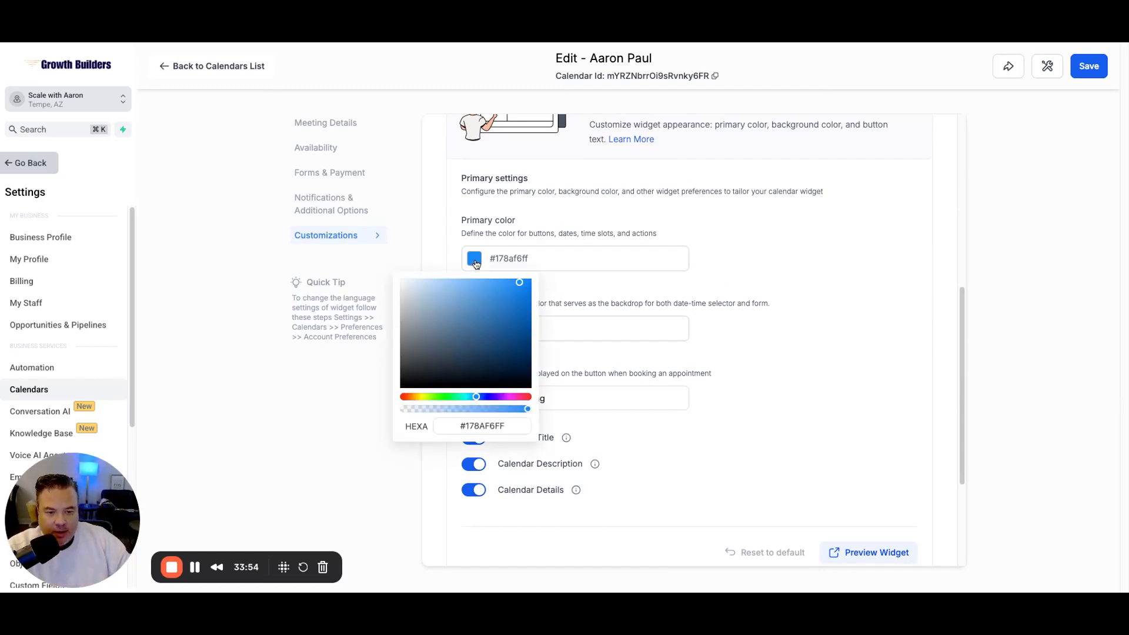
{"action": "left_click", "coordinate": [529, 361]}
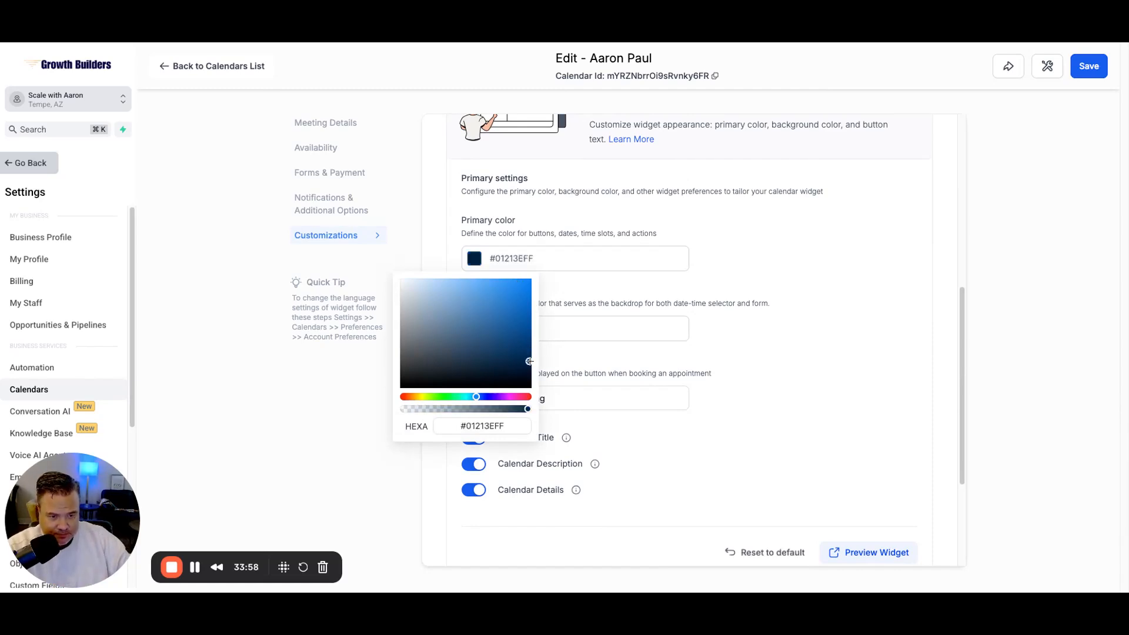
{"action": "left_click", "coordinate": [801, 284]}
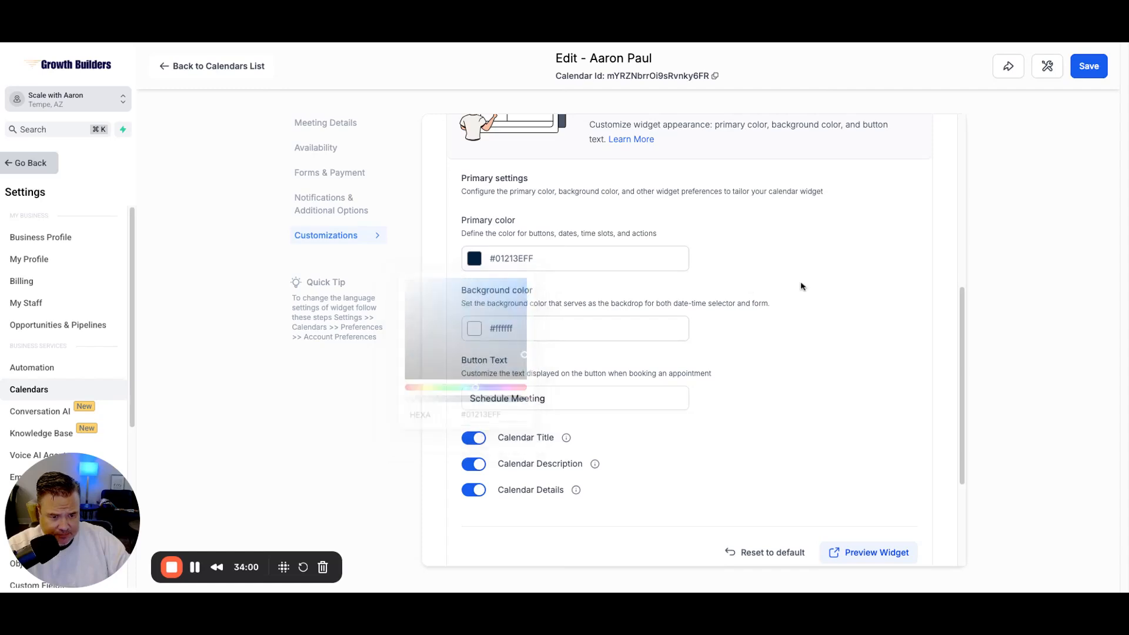
{"action": "scroll", "coordinate": [717, 282], "scroll_direction": "down", "scroll_amount": 1}
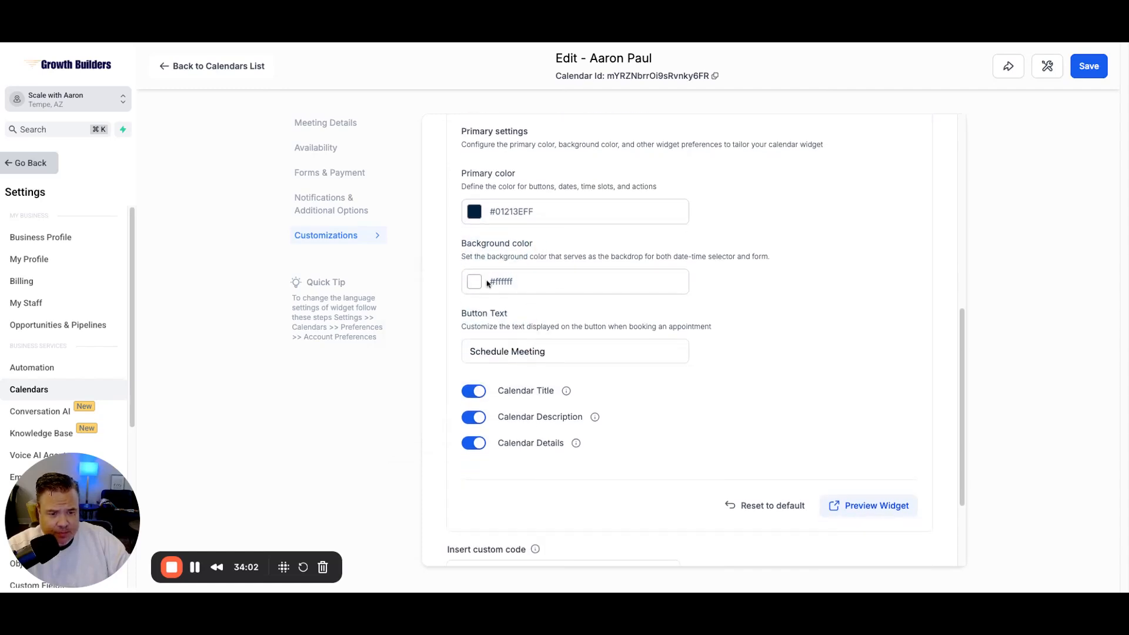
Step: Replace the Button Text 'Schedule Meeting' with 'Book Call with Aaron'
{"action": "scroll", "coordinate": [774, 313], "scroll_direction": "down", "scroll_amount": 2}
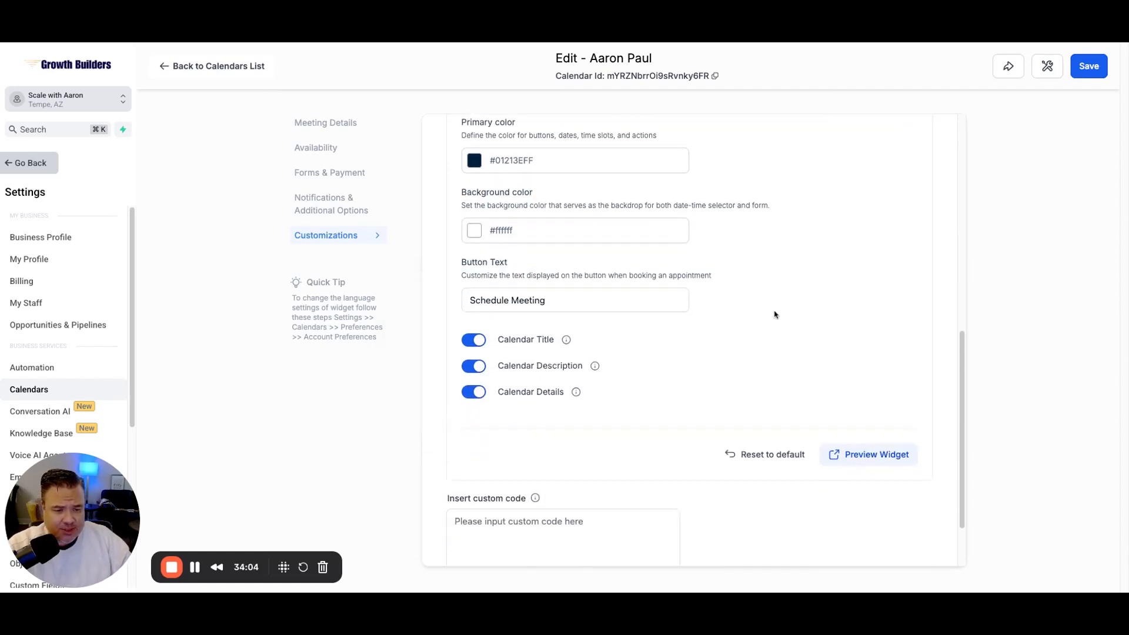
{"action": "left_click", "coordinate": [510, 261]}
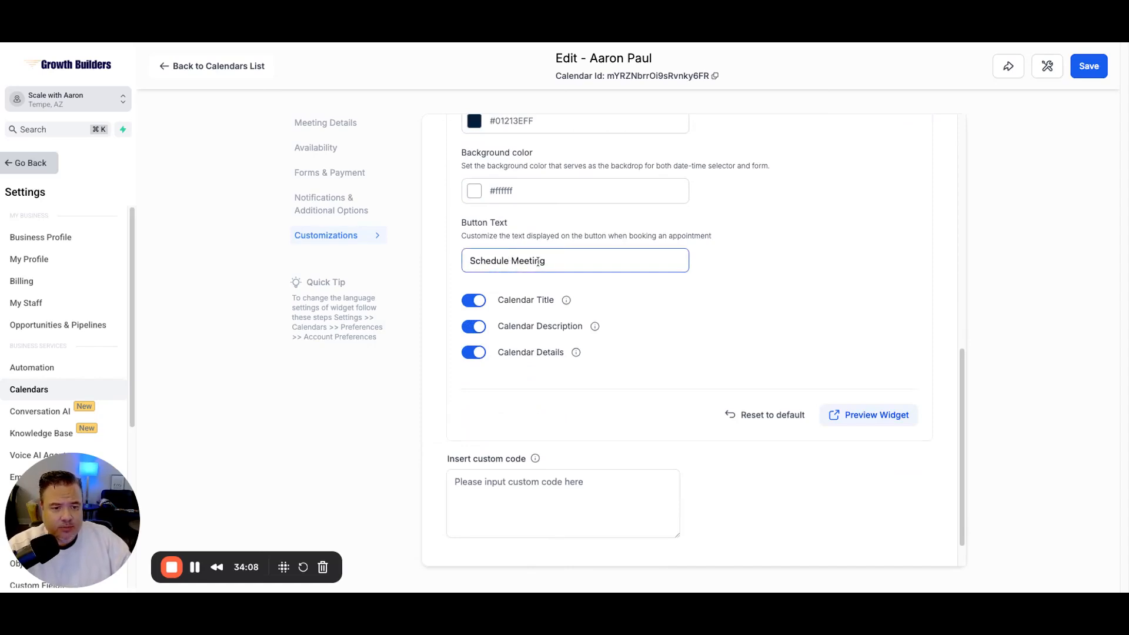
{"action": "left_click_drag", "start_coordinate": [551, 261], "coordinate": [471, 254]}
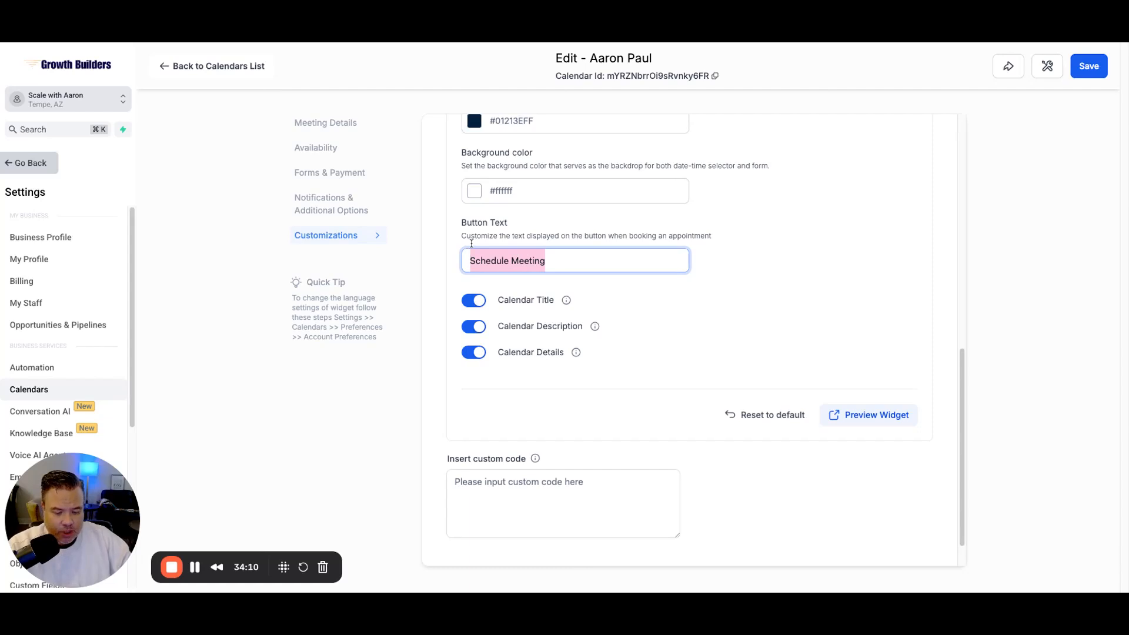
{"action": "type", "text": "Book"}
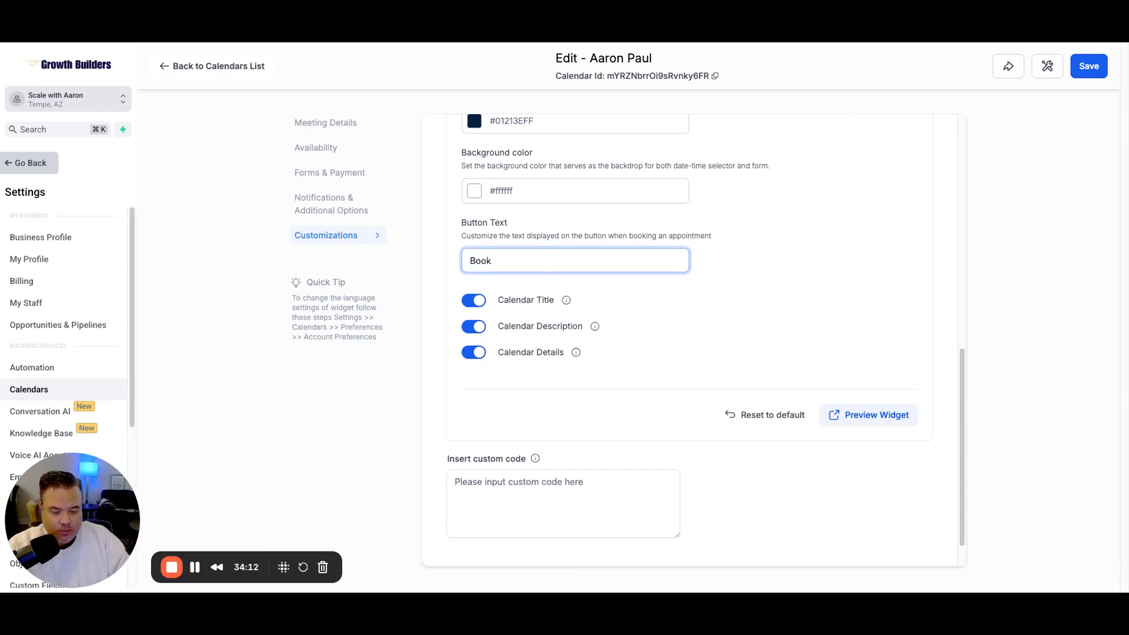
{"action": "type", "text": " Call"}
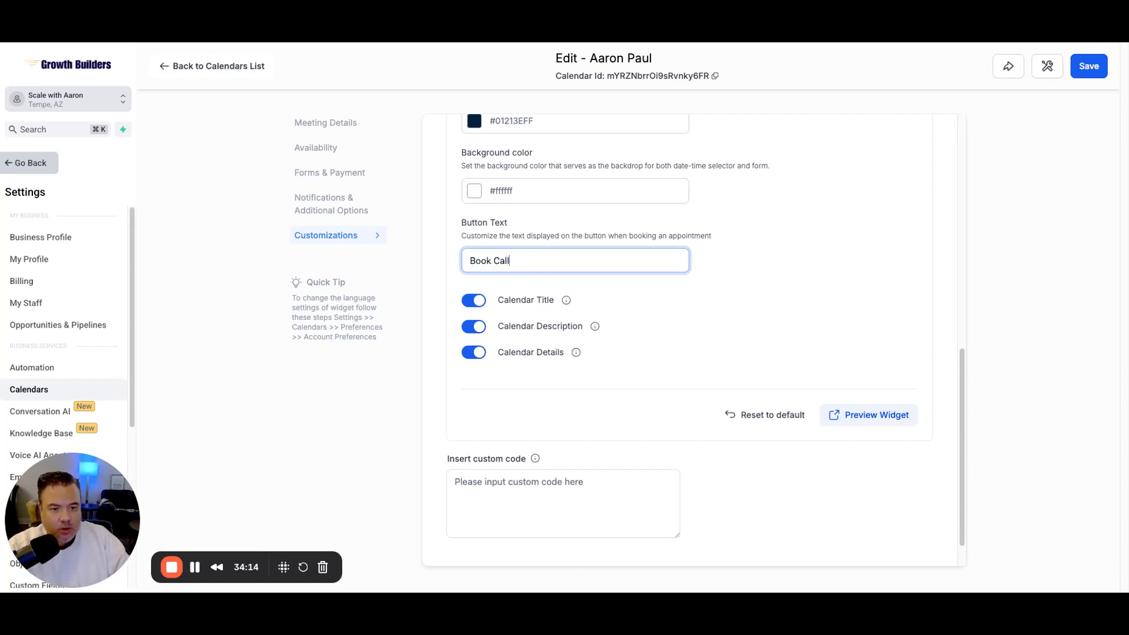
{"action": "type", "text": " with Aaron"}
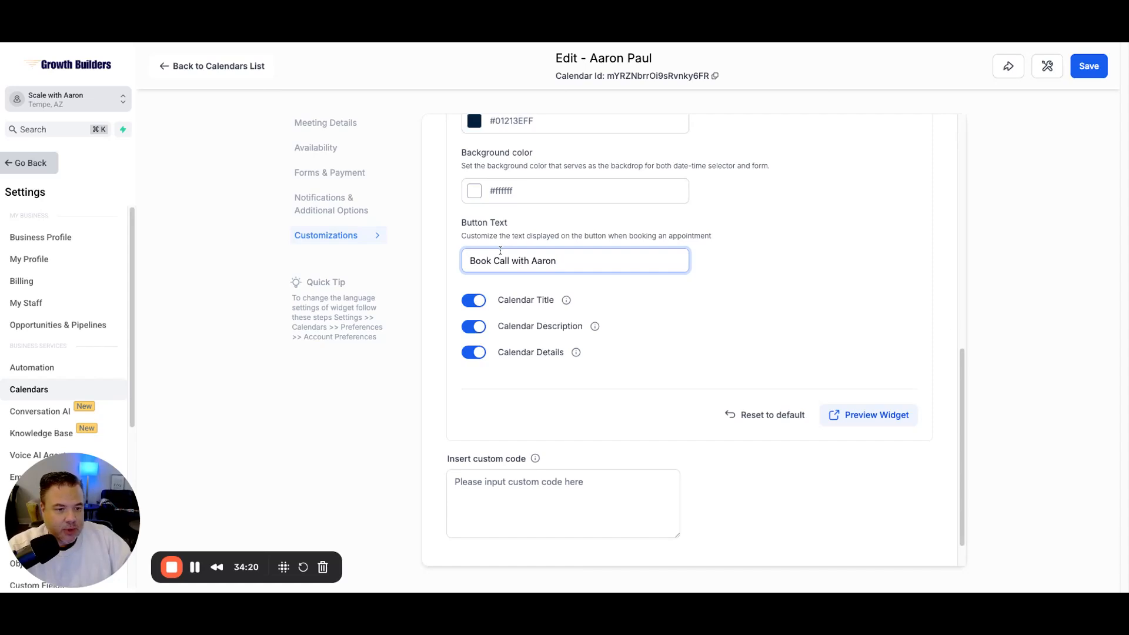
{"action": "scroll", "coordinate": [885, 290], "scroll_direction": "down", "scroll_amount": 1}
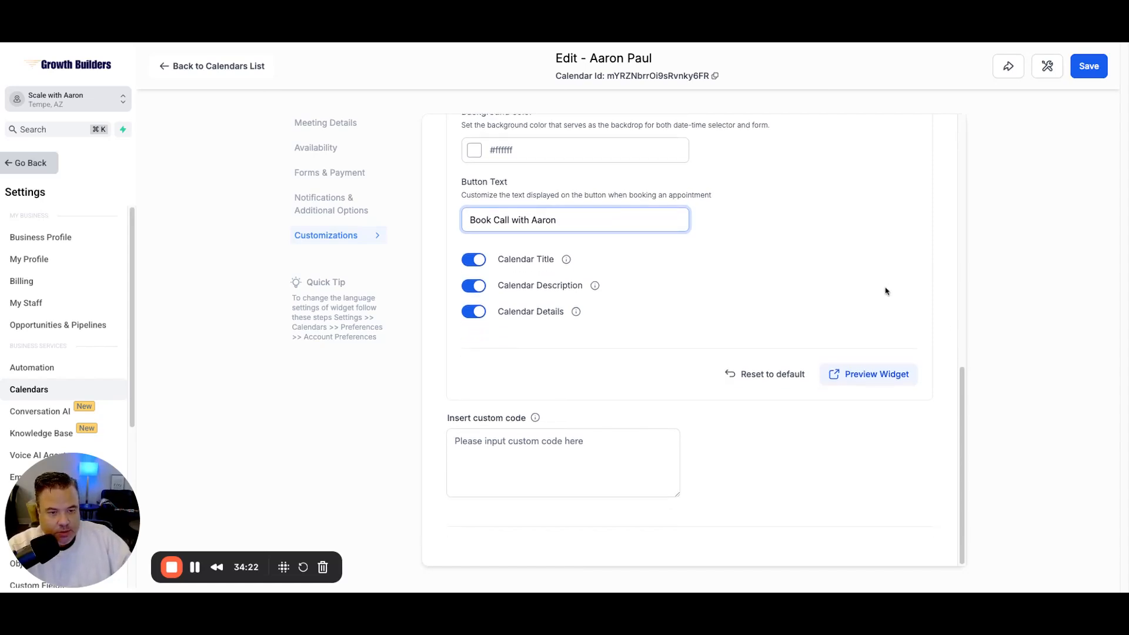
{"action": "scroll", "coordinate": [860, 314], "scroll_direction": "up", "scroll_amount": 10}
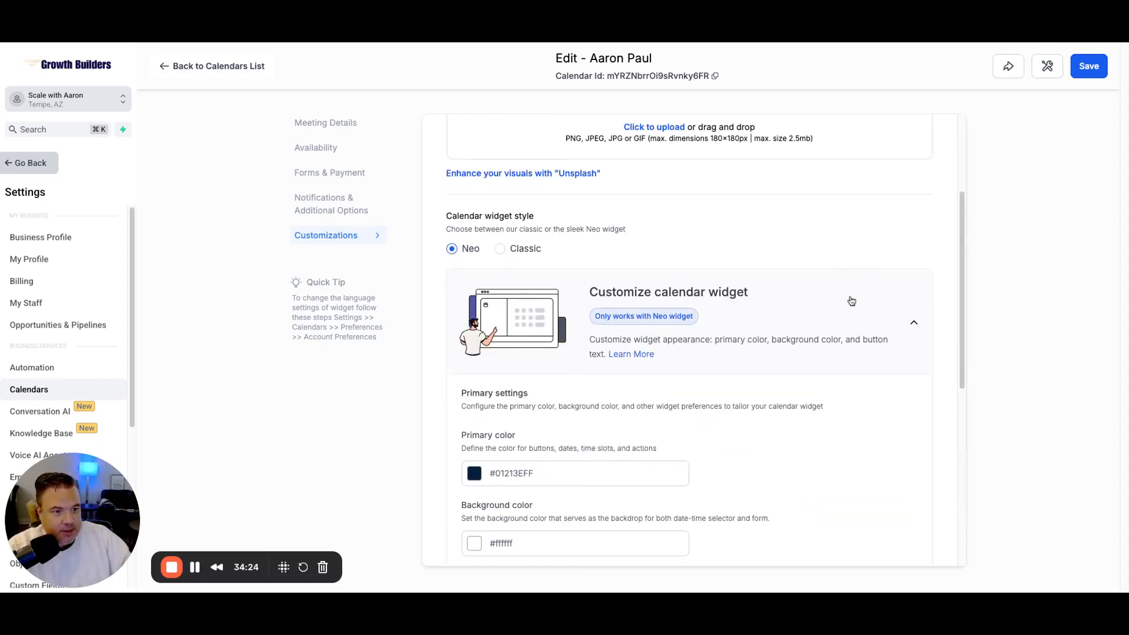
{"action": "scroll", "coordinate": [847, 310], "scroll_direction": "down", "scroll_amount": 10}
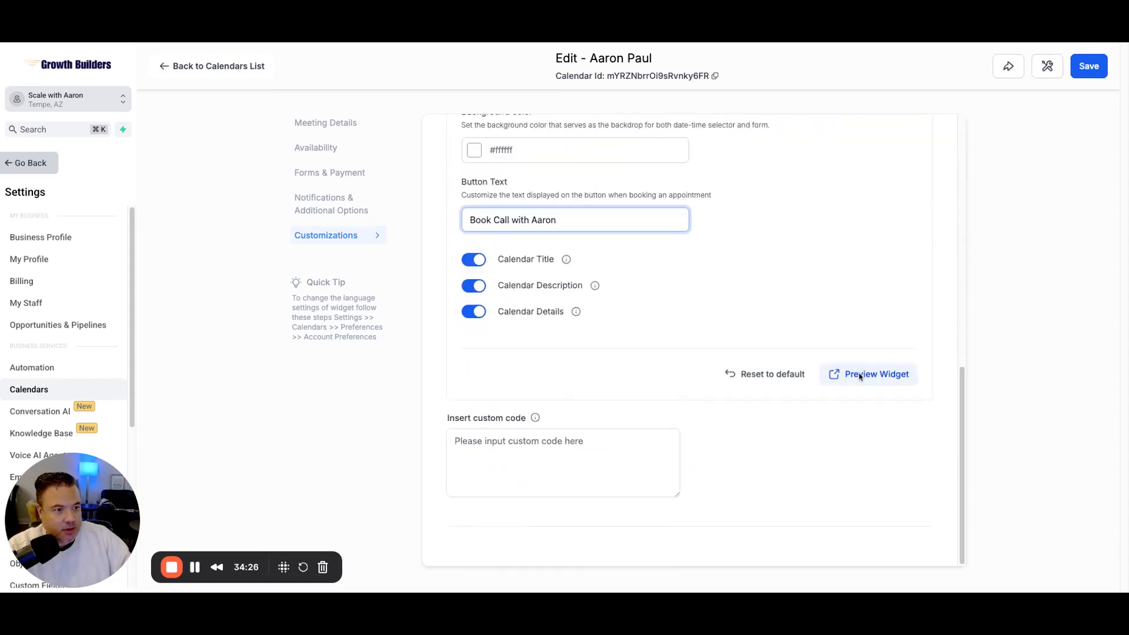
{"action": "left_click", "coordinate": [1094, 67]}
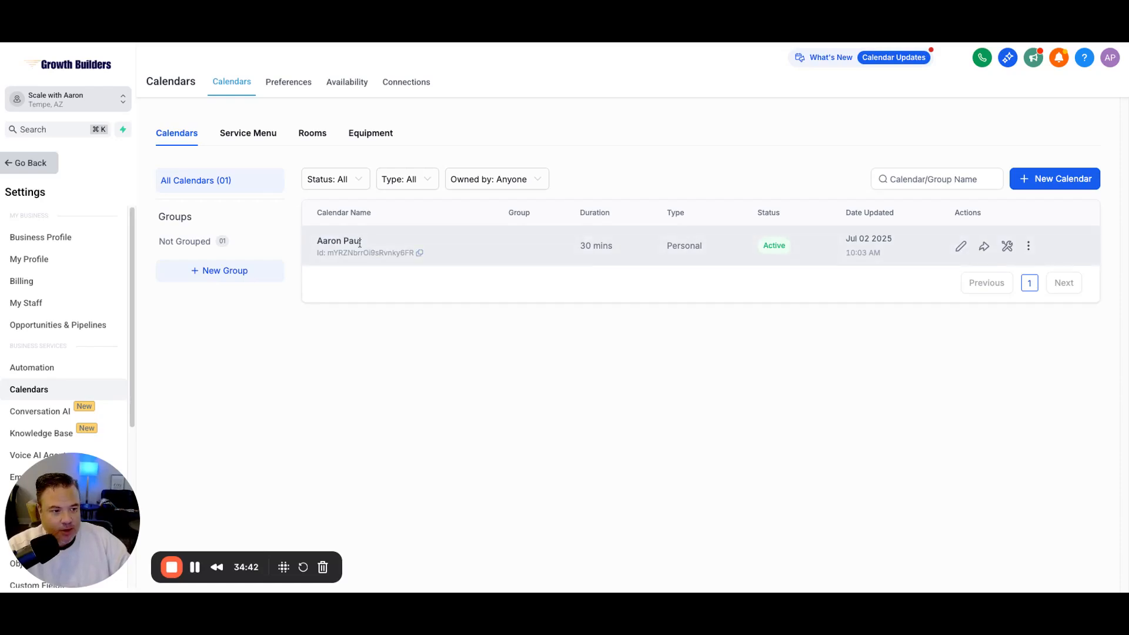
{"action": "left_click", "coordinate": [985, 251]}
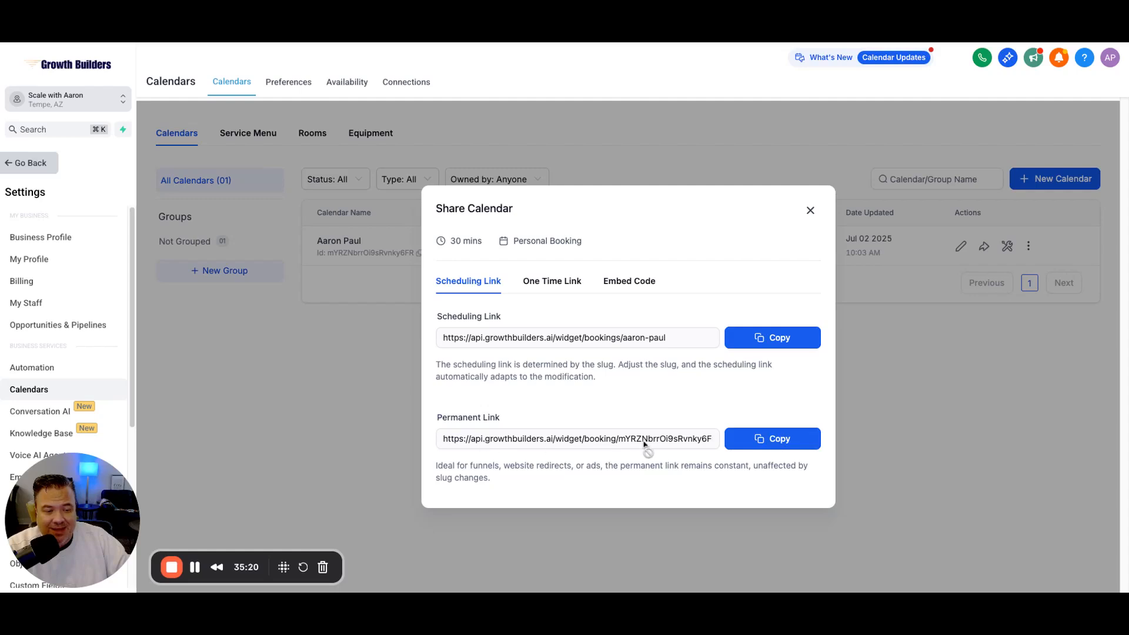
{"action": "left_click", "coordinate": [752, 436]}
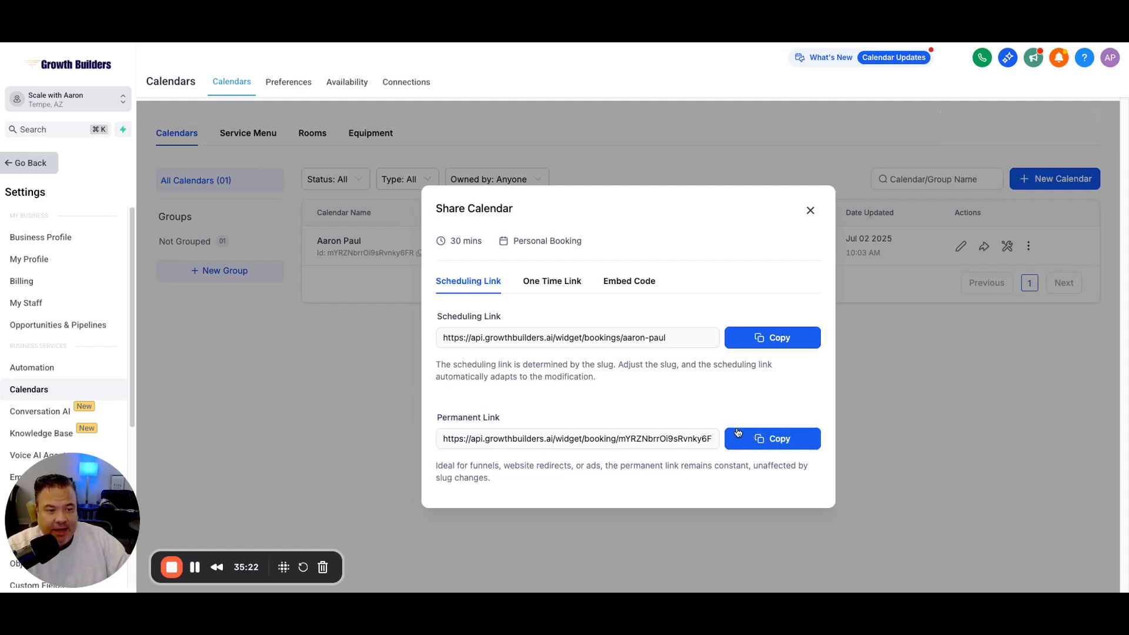
Step: Preview the Embed Code and One Time Link options, then return to the Scheduling Link view
{"action": "left_click", "coordinate": [627, 283]}
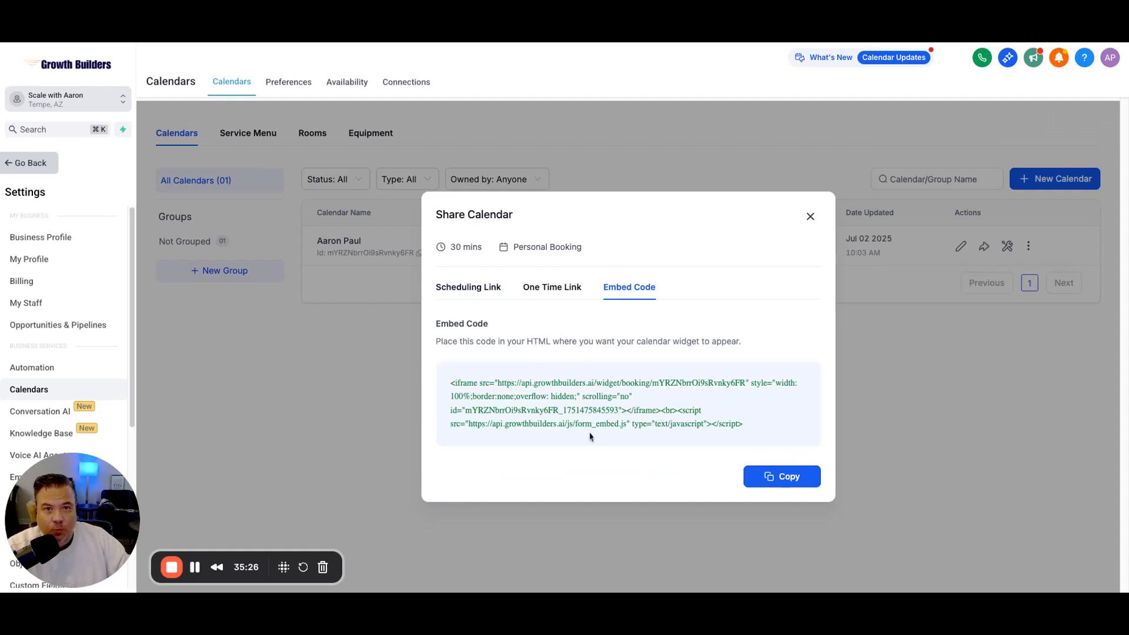
{"action": "left_click", "coordinate": [558, 293]}
{"action": "left_click", "coordinate": [475, 321]}
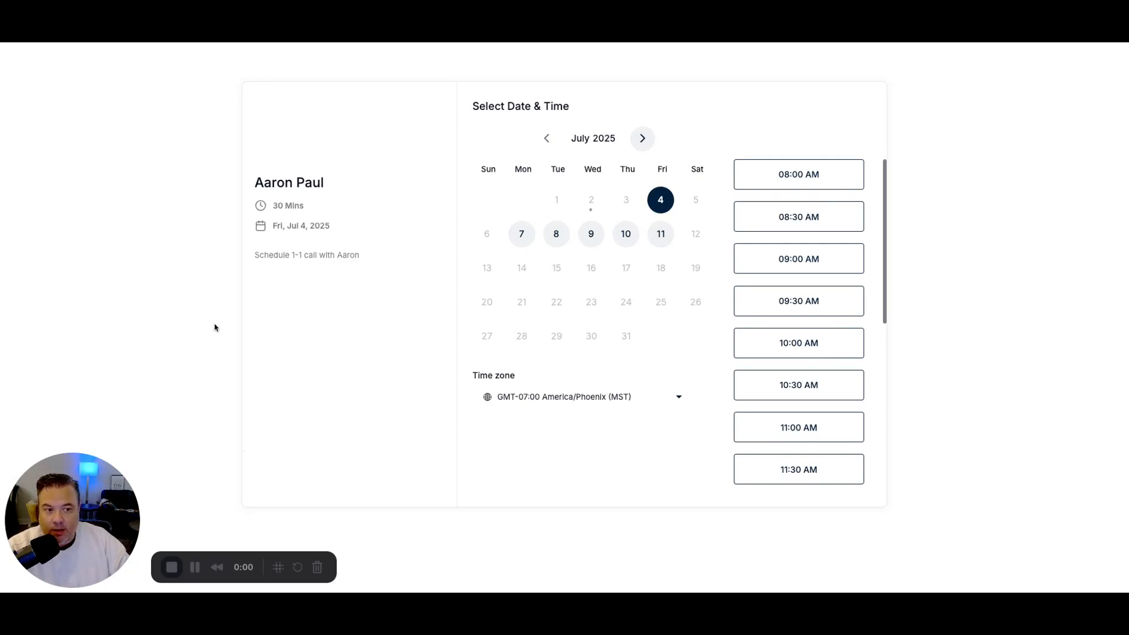
{"action": "scroll", "coordinate": [743, 262], "scroll_direction": "down", "scroll_amount": 5}
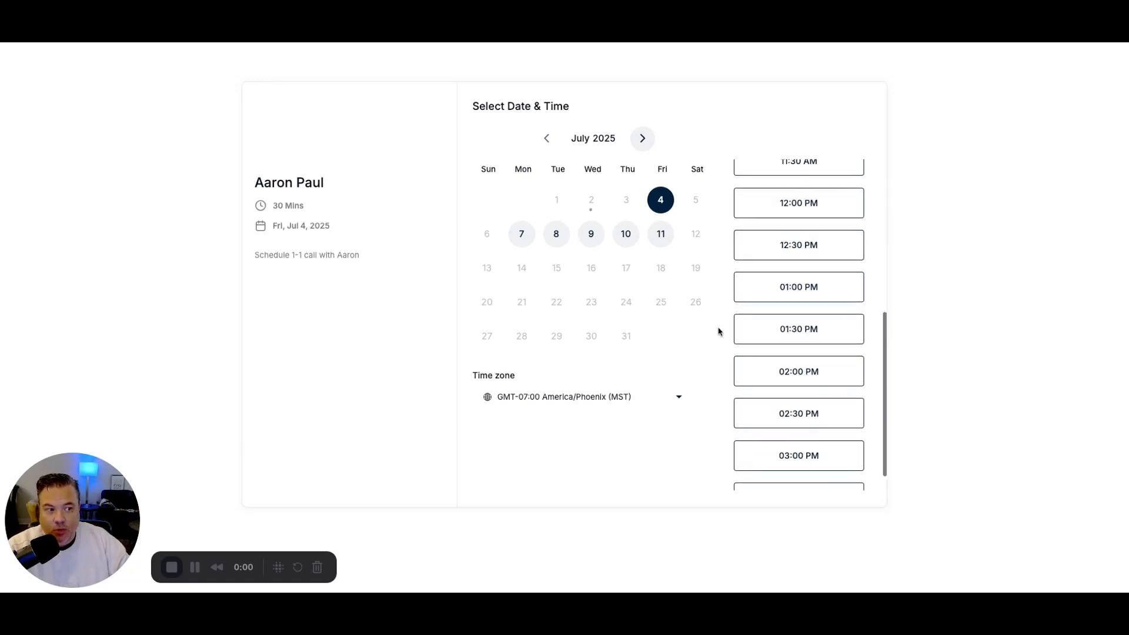
{"action": "scroll", "coordinate": [774, 351], "scroll_direction": "up", "scroll_amount": 5}
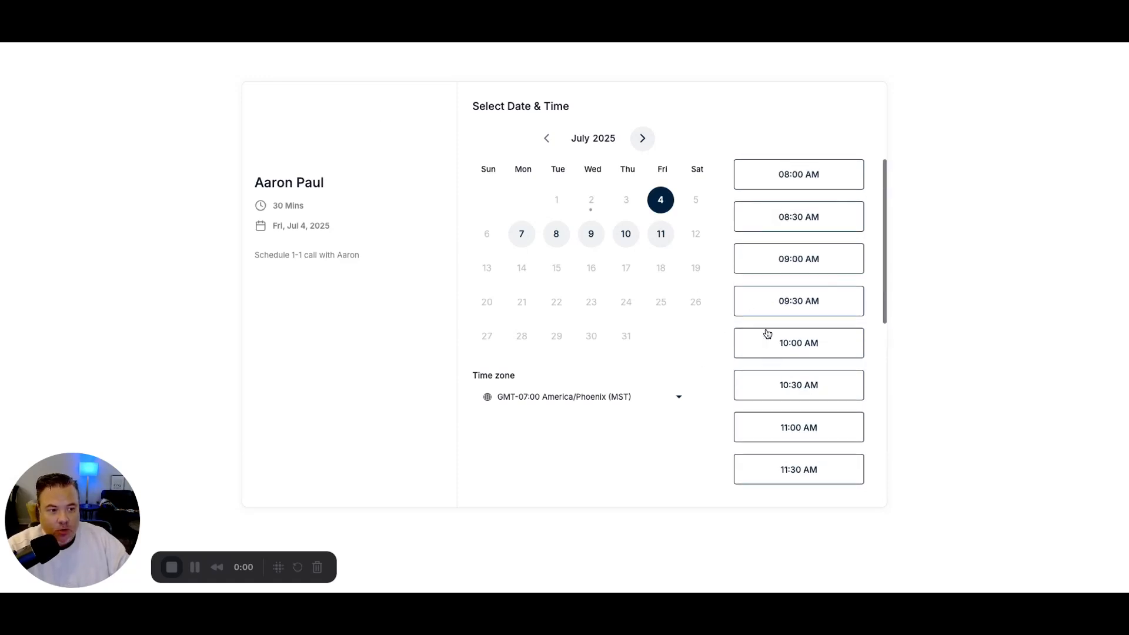
{"action": "scroll", "coordinate": [807, 307], "scroll_direction": "down", "scroll_amount": 5}
{"action": "scroll", "coordinate": [801, 310], "scroll_direction": "up", "scroll_amount": 5}
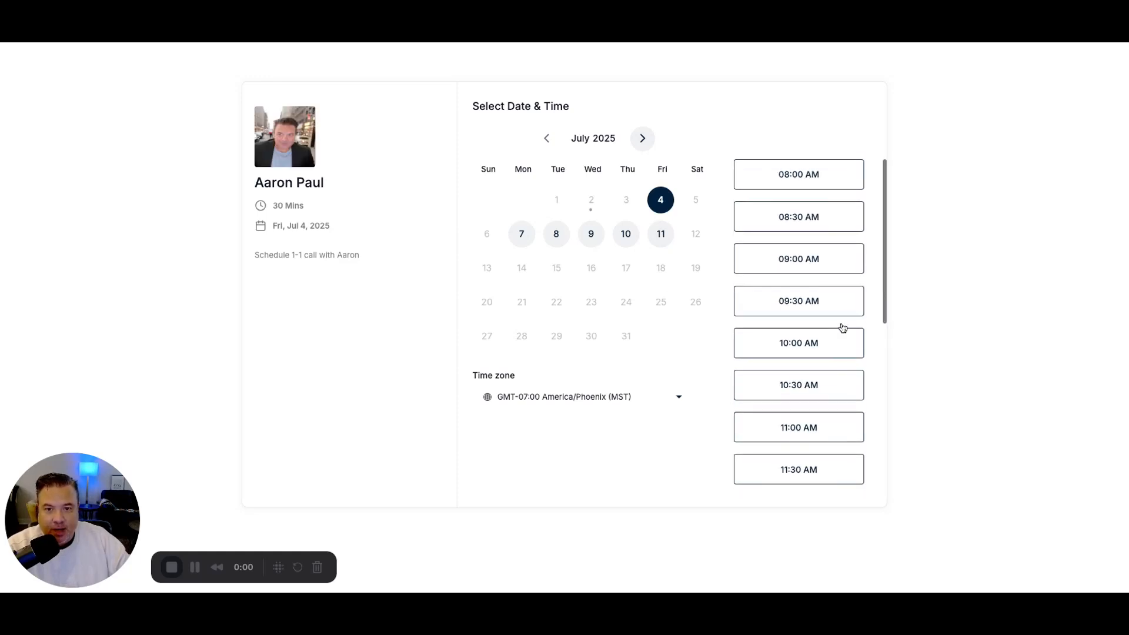
{"action": "left_click", "coordinate": [136, 41]}
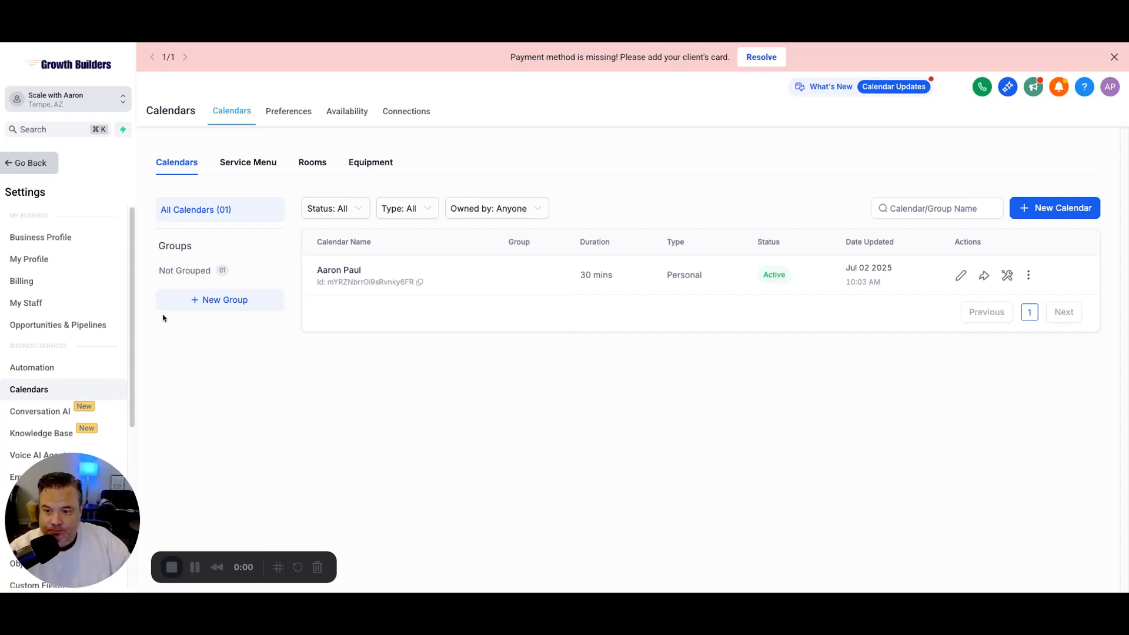
{"action": "left_click", "coordinate": [33, 262]}
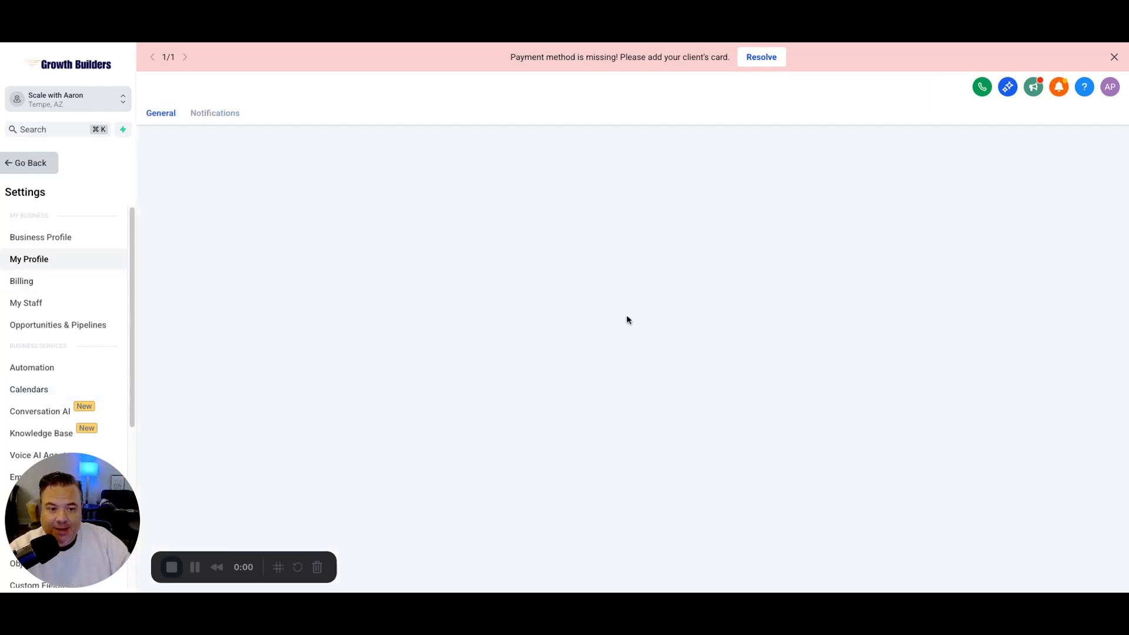
{"action": "scroll", "coordinate": [704, 321], "scroll_direction": "down", "scroll_amount": 2}
{"action": "scroll", "coordinate": [700, 323], "scroll_direction": "down", "scroll_amount": 1}
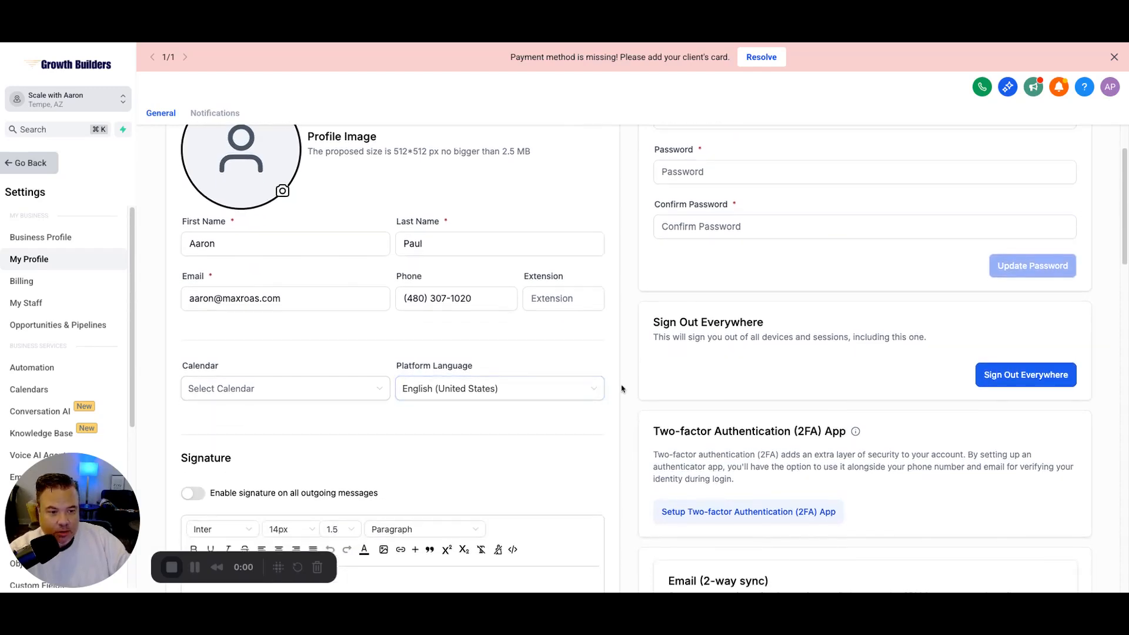
{"action": "scroll", "coordinate": [623, 323], "scroll_direction": "down", "scroll_amount": 2}
{"action": "scroll", "coordinate": [622, 324], "scroll_direction": "down", "scroll_amount": 1}
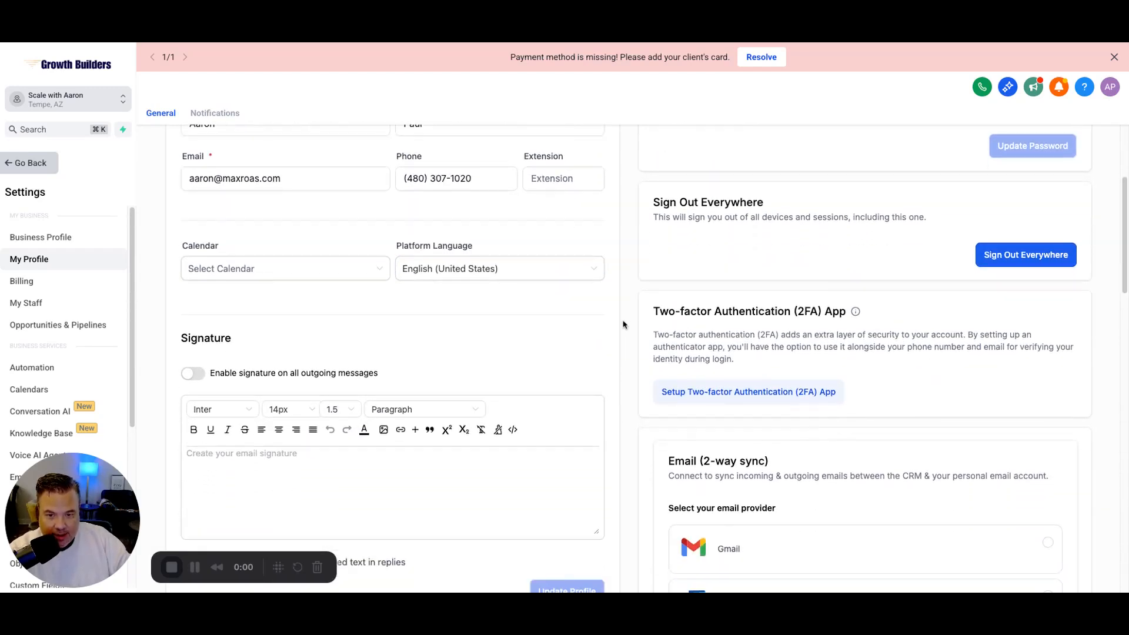
{"action": "left_click", "coordinate": [295, 274]}
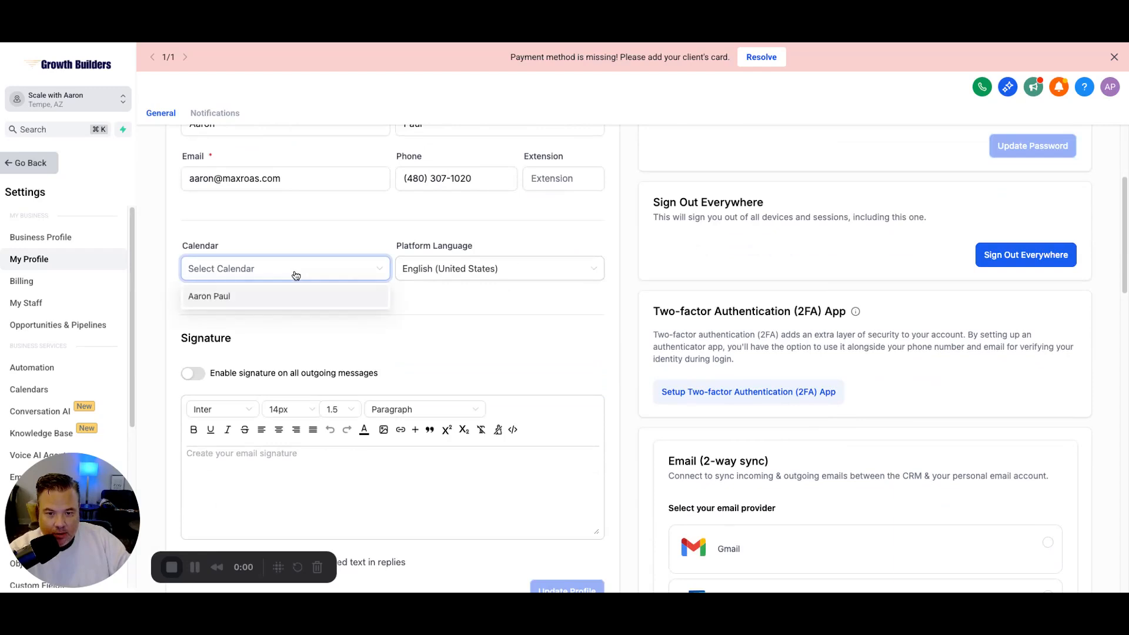
{"action": "left_click", "coordinate": [223, 299]}
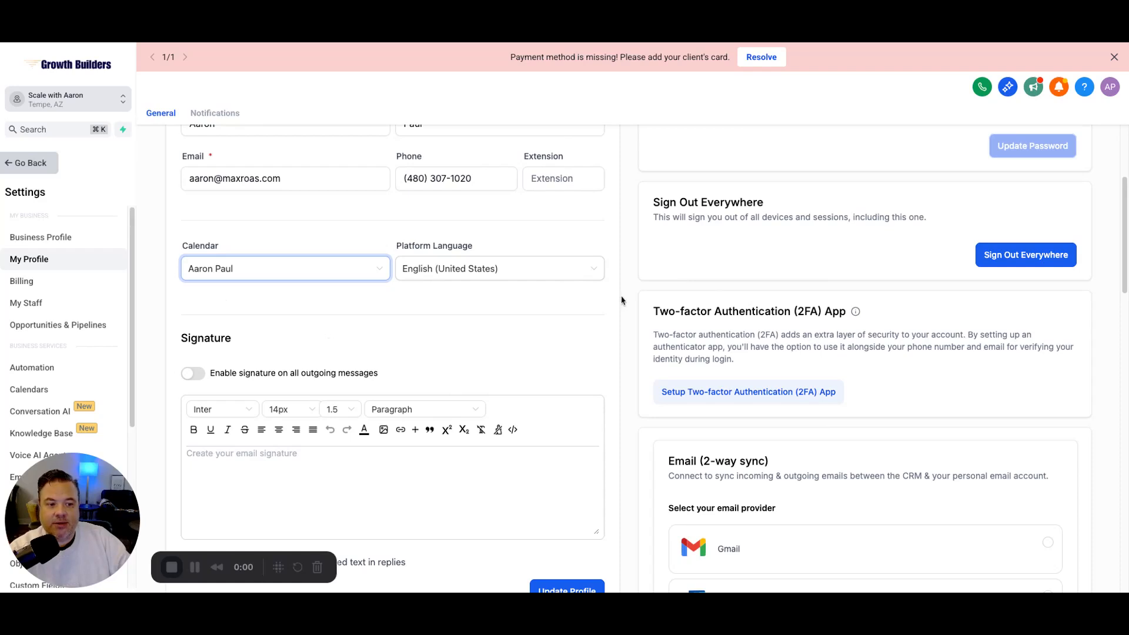
{"action": "scroll", "coordinate": [630, 317], "scroll_direction": "up", "scroll_amount": 5}
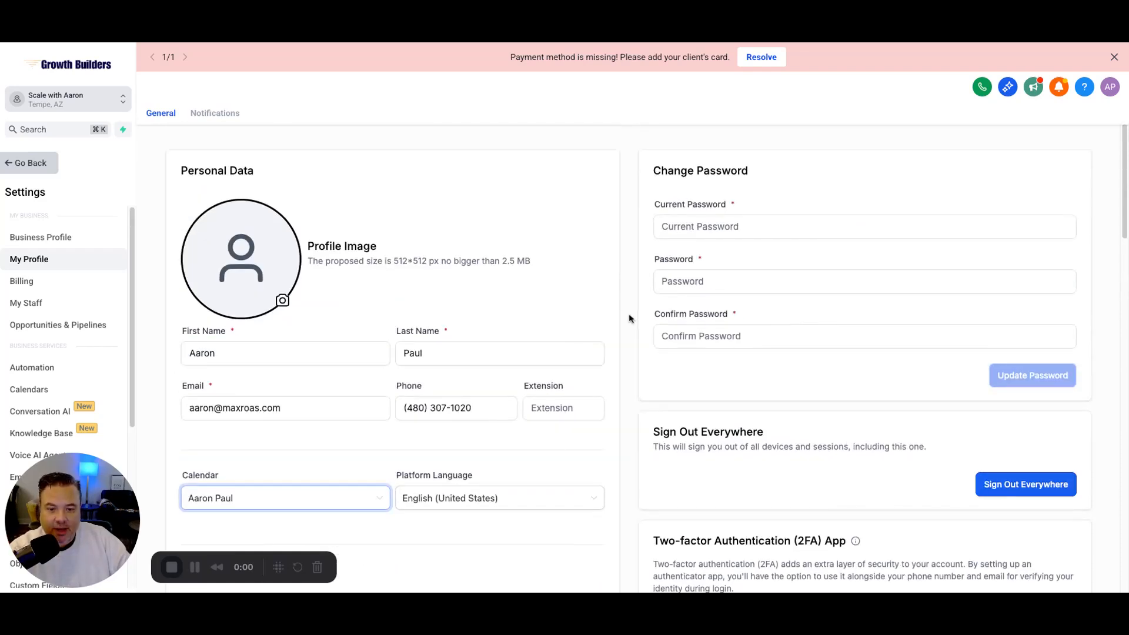
{"action": "scroll", "coordinate": [630, 318], "scroll_direction": "down", "scroll_amount": 2}
{"action": "scroll", "coordinate": [630, 321], "scroll_direction": "down", "scroll_amount": 6}
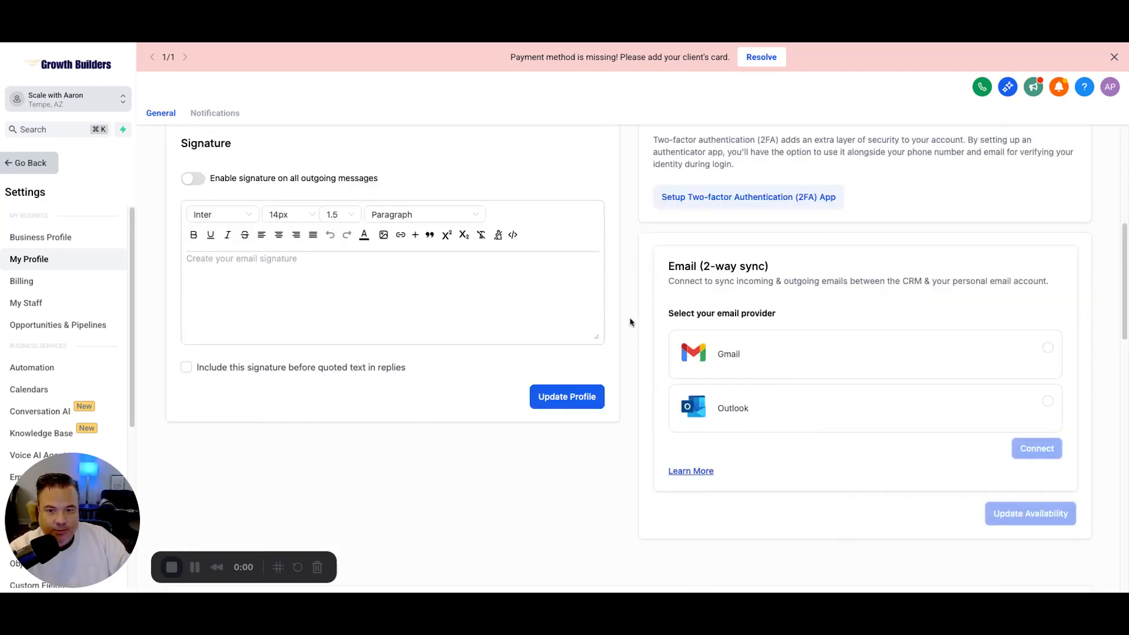
{"action": "scroll", "coordinate": [631, 322], "scroll_direction": "up", "scroll_amount": 4}
{"action": "scroll", "coordinate": [630, 323], "scroll_direction": "down", "scroll_amount": 6}
{"action": "left_click", "coordinate": [536, 327]}
{"action": "scroll", "coordinate": [632, 309], "scroll_direction": "up", "scroll_amount": 6}
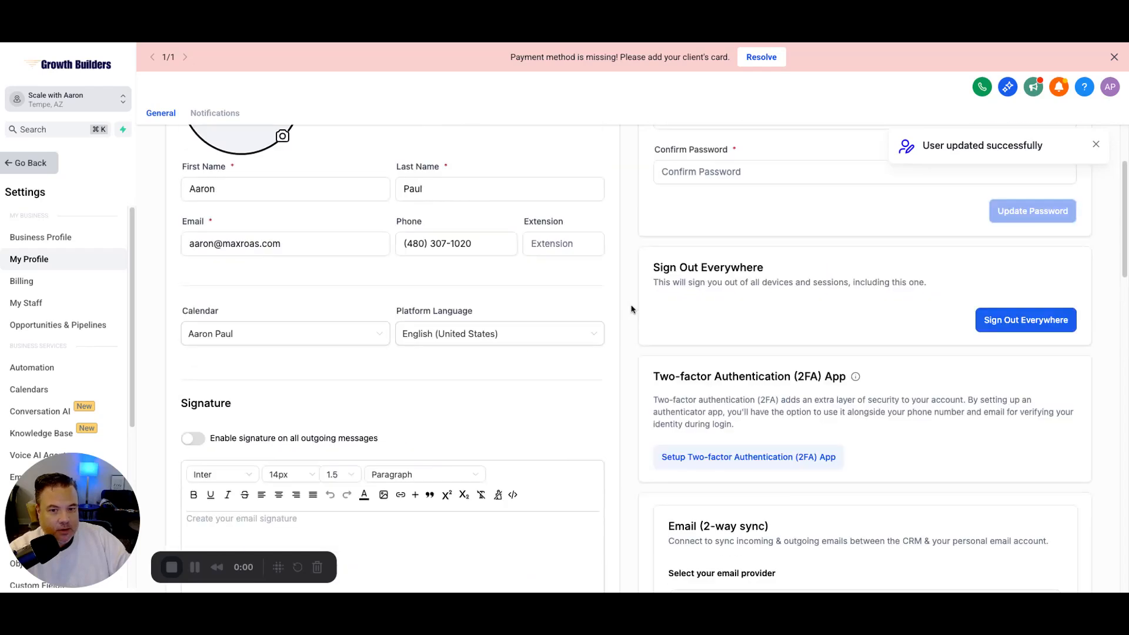
{"action": "scroll", "coordinate": [631, 309], "scroll_direction": "down", "scroll_amount": 3}
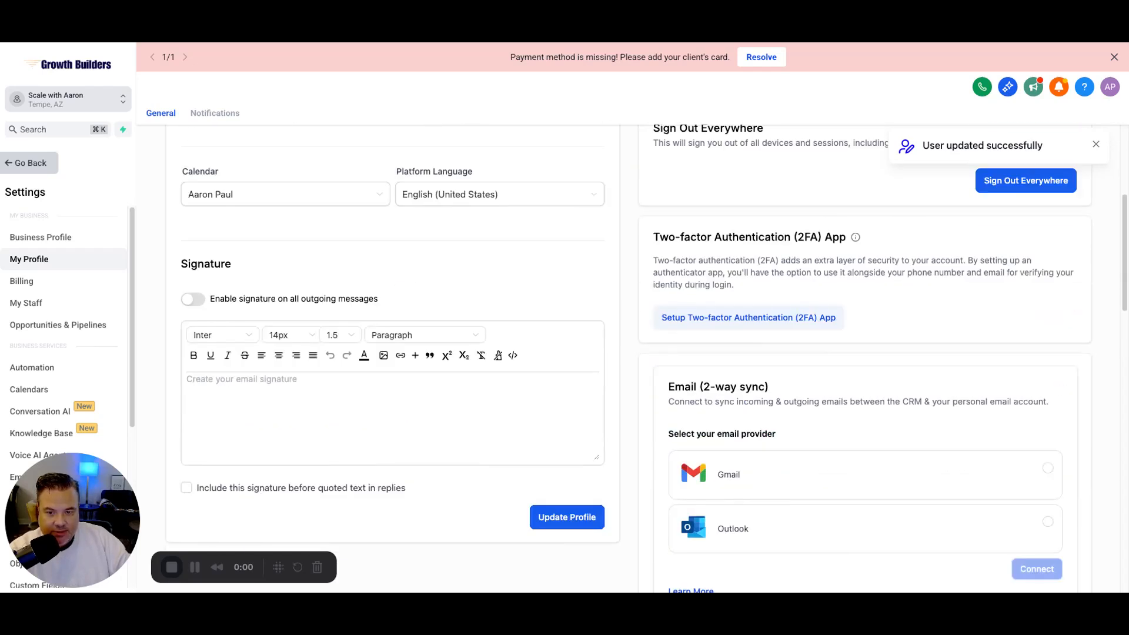
{"action": "scroll", "coordinate": [270, 214], "scroll_direction": "down", "scroll_amount": 2}
{"action": "left_click", "coordinate": [194, 186]}
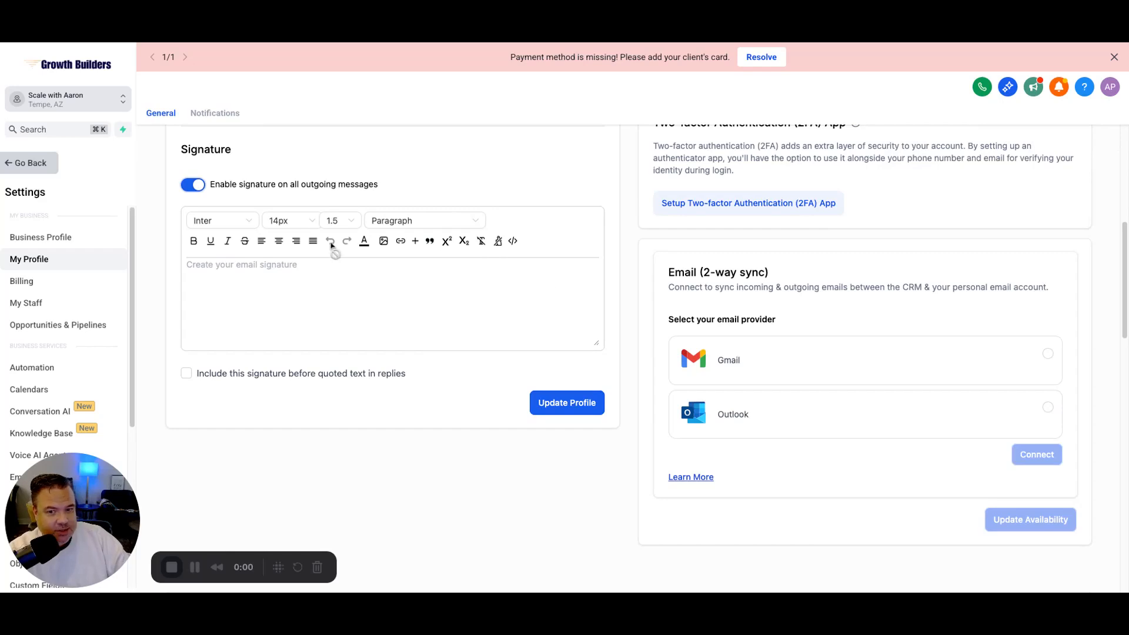
{"action": "left_click", "coordinate": [191, 186]}
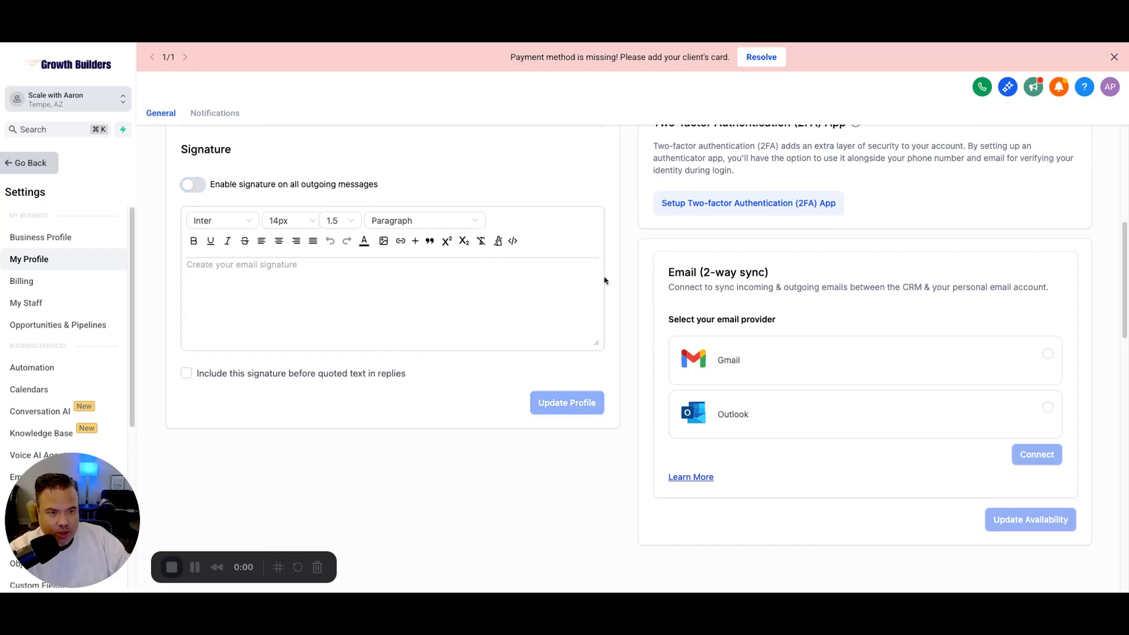
{"action": "scroll", "coordinate": [612, 307], "scroll_direction": "down", "scroll_amount": 1}
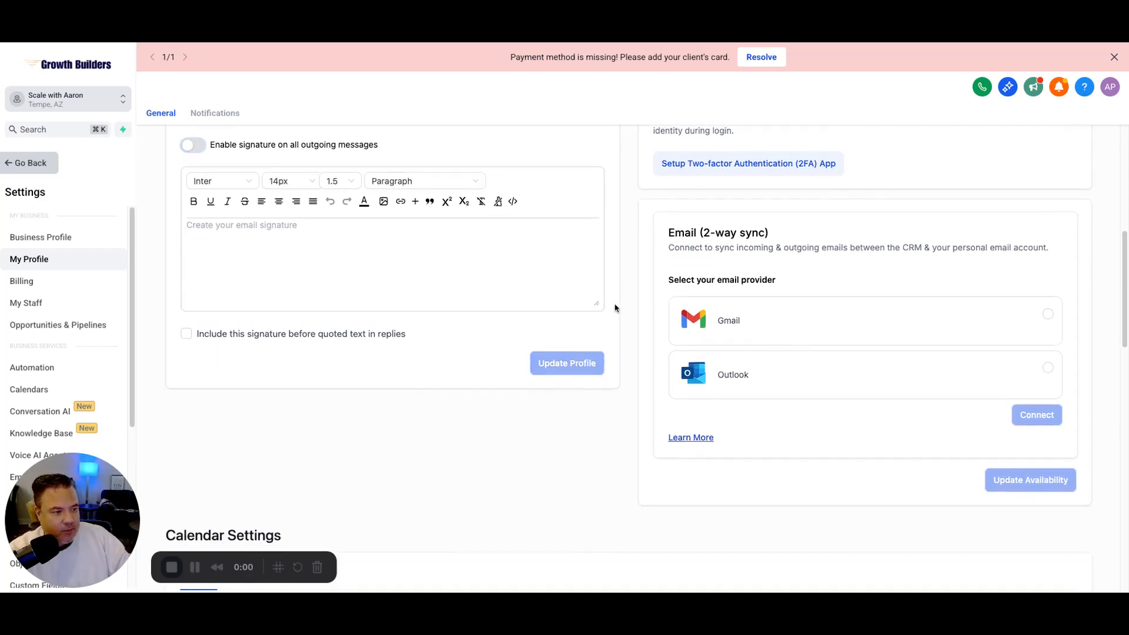
{"action": "scroll", "coordinate": [634, 365], "scroll_direction": "down", "scroll_amount": 4}
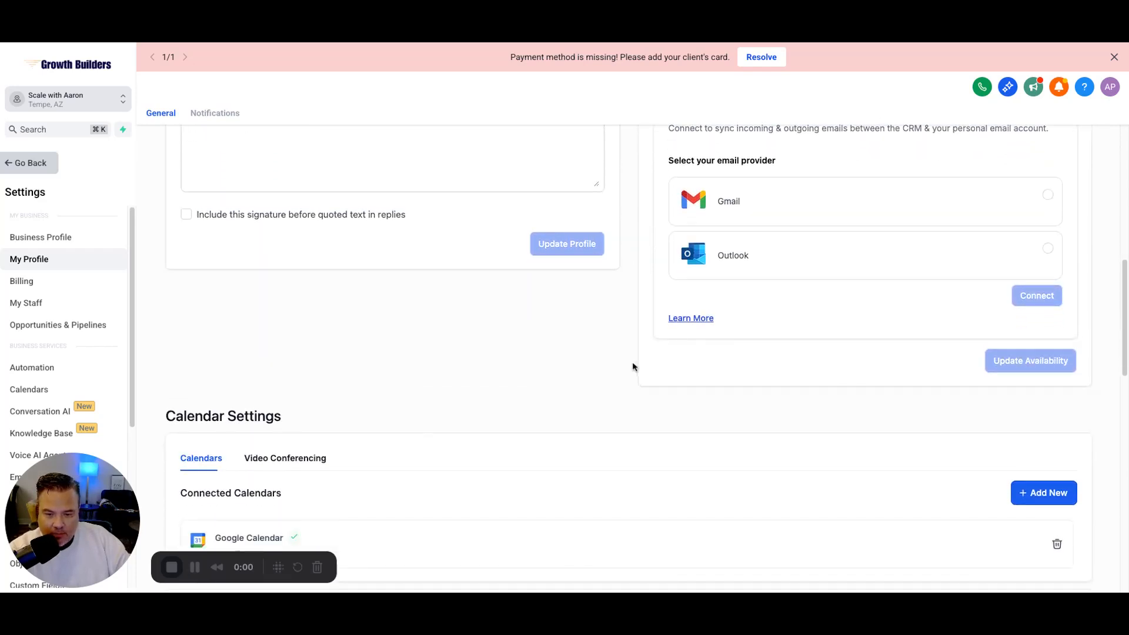
{"action": "scroll", "coordinate": [632, 367], "scroll_direction": "down", "scroll_amount": 2}
{"action": "scroll", "coordinate": [633, 366], "scroll_direction": "down", "scroll_amount": 6}
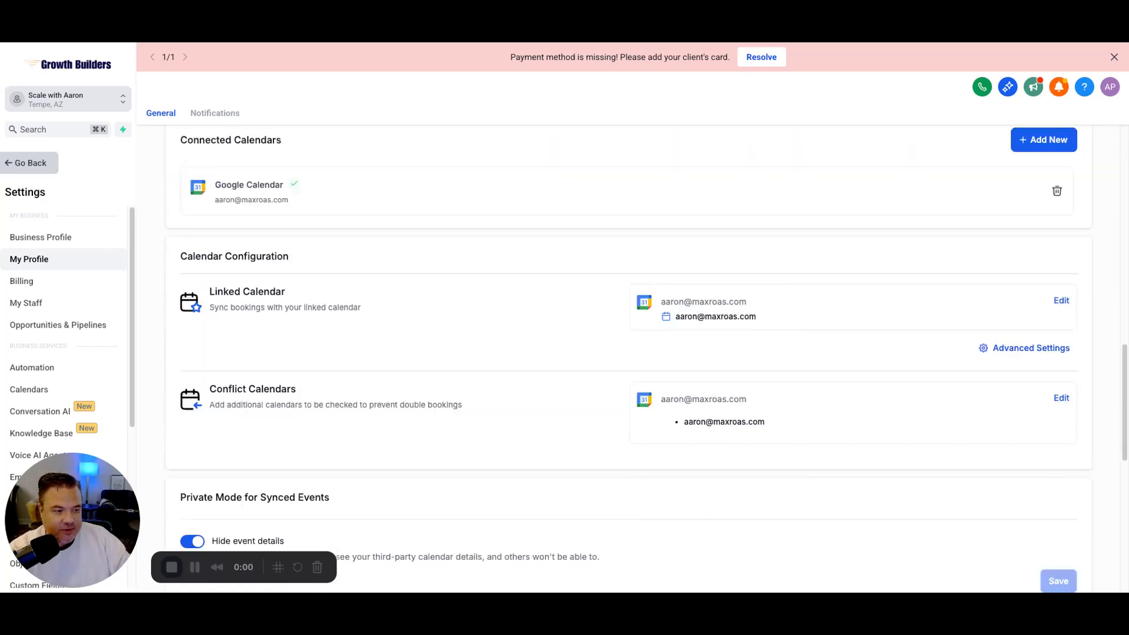
{"action": "scroll", "coordinate": [628, 358], "scroll_direction": "down", "scroll_amount": 4}
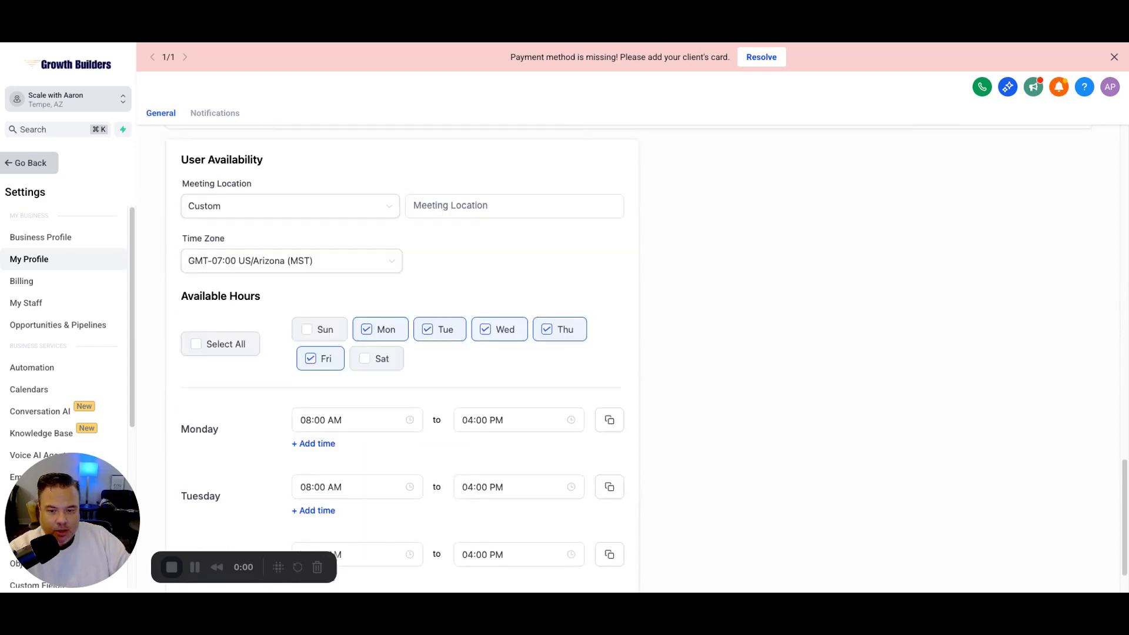
{"action": "scroll", "coordinate": [628, 359], "scroll_direction": "up", "scroll_amount": 8}
{"action": "scroll", "coordinate": [628, 358], "scroll_direction": "up", "scroll_amount": 5}
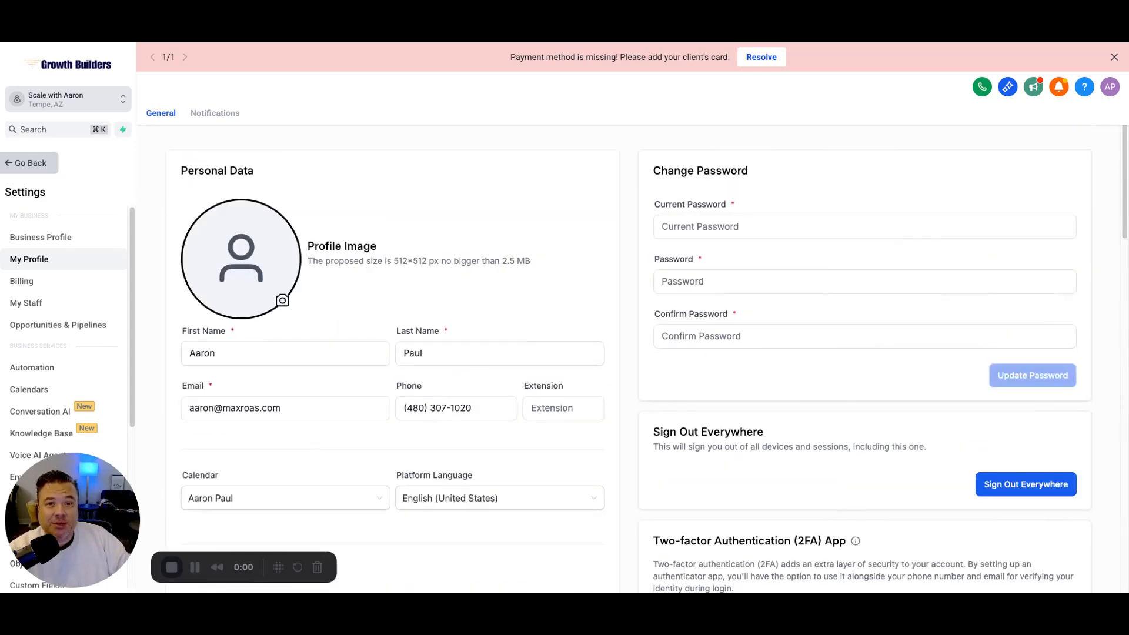